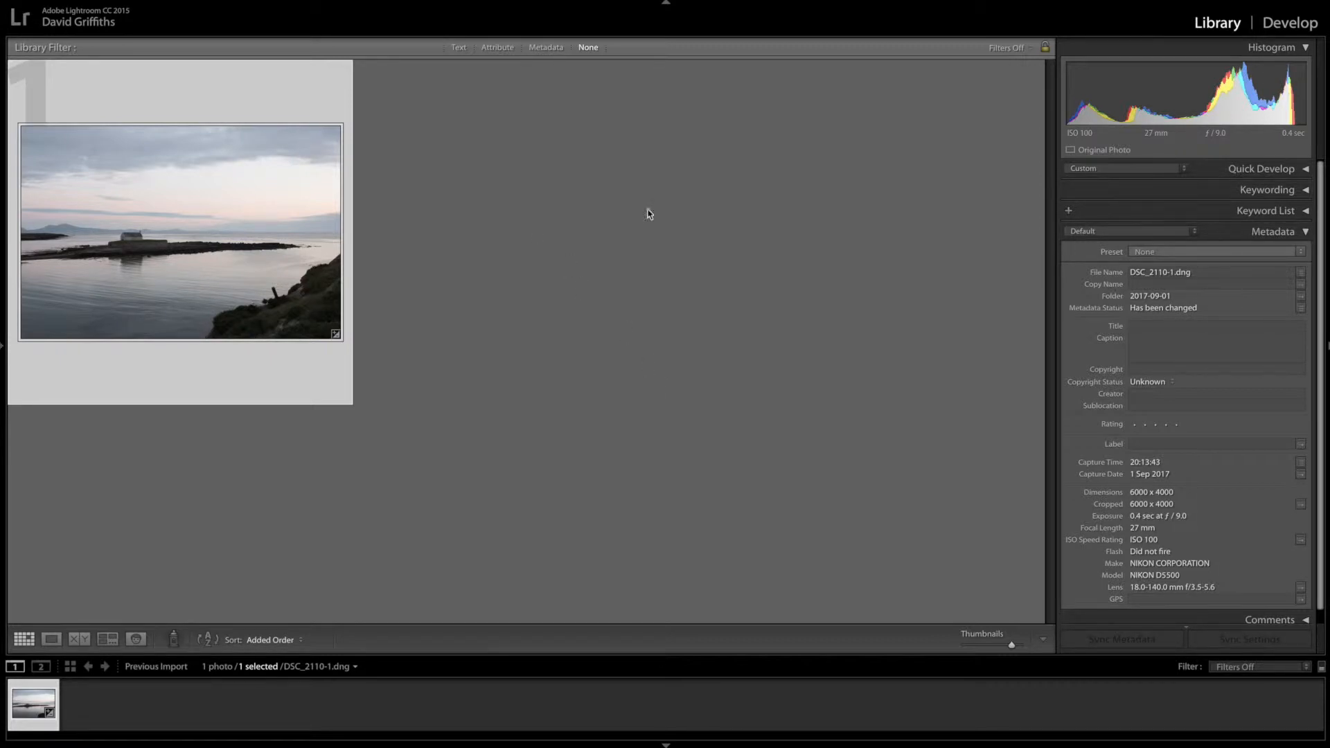
Open the photo for developing and apply the Standard 1 user preset, then hide the presets and history area.
click(1290, 26)
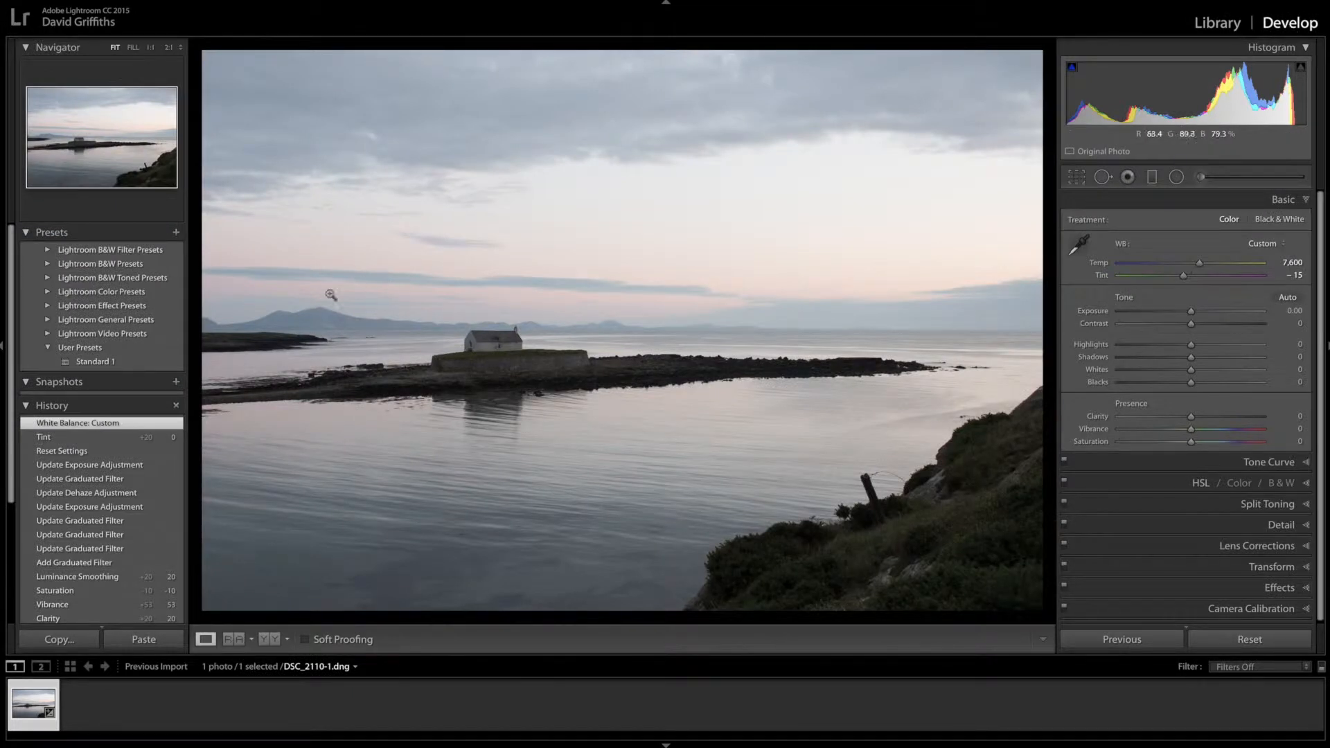
click(104, 362)
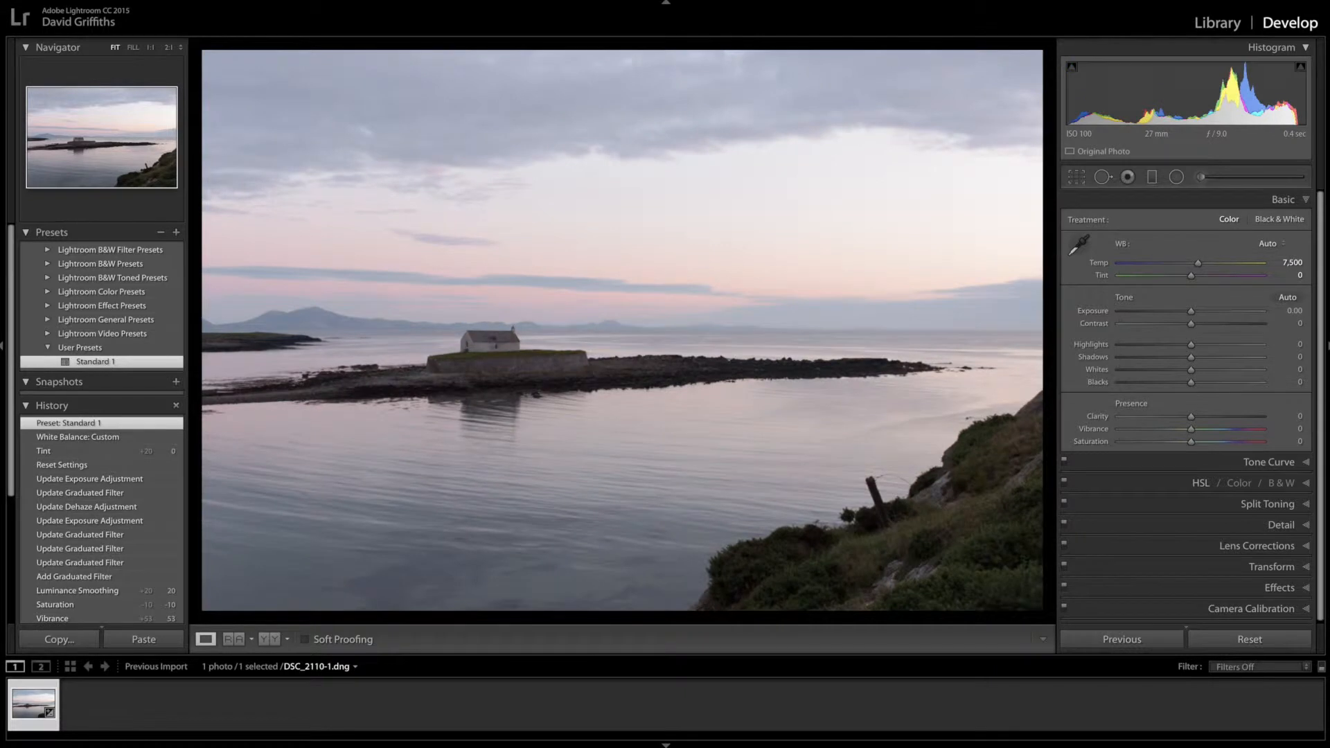
click(2, 353)
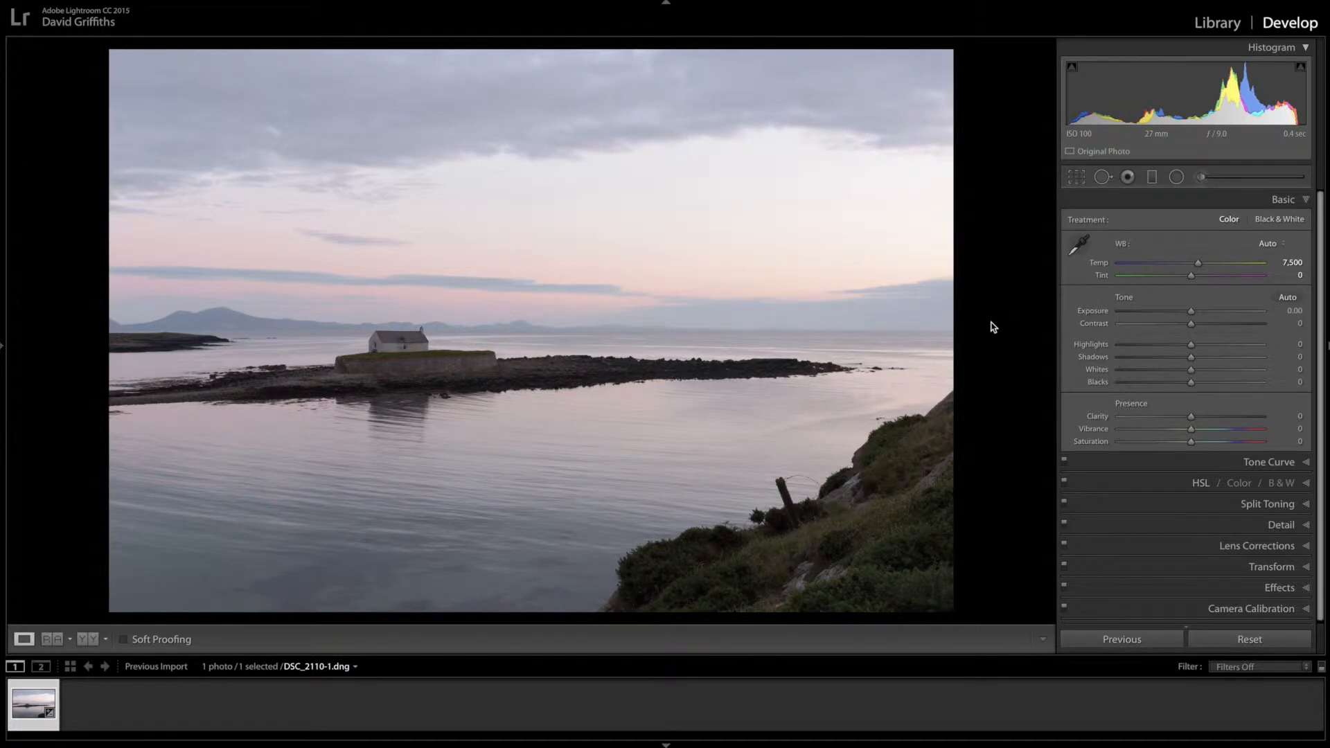
Straighten the photo by 0.05 degrees and crop it at the original aspect ratio to exclude the headland in the lower-right corner.
click(1077, 178)
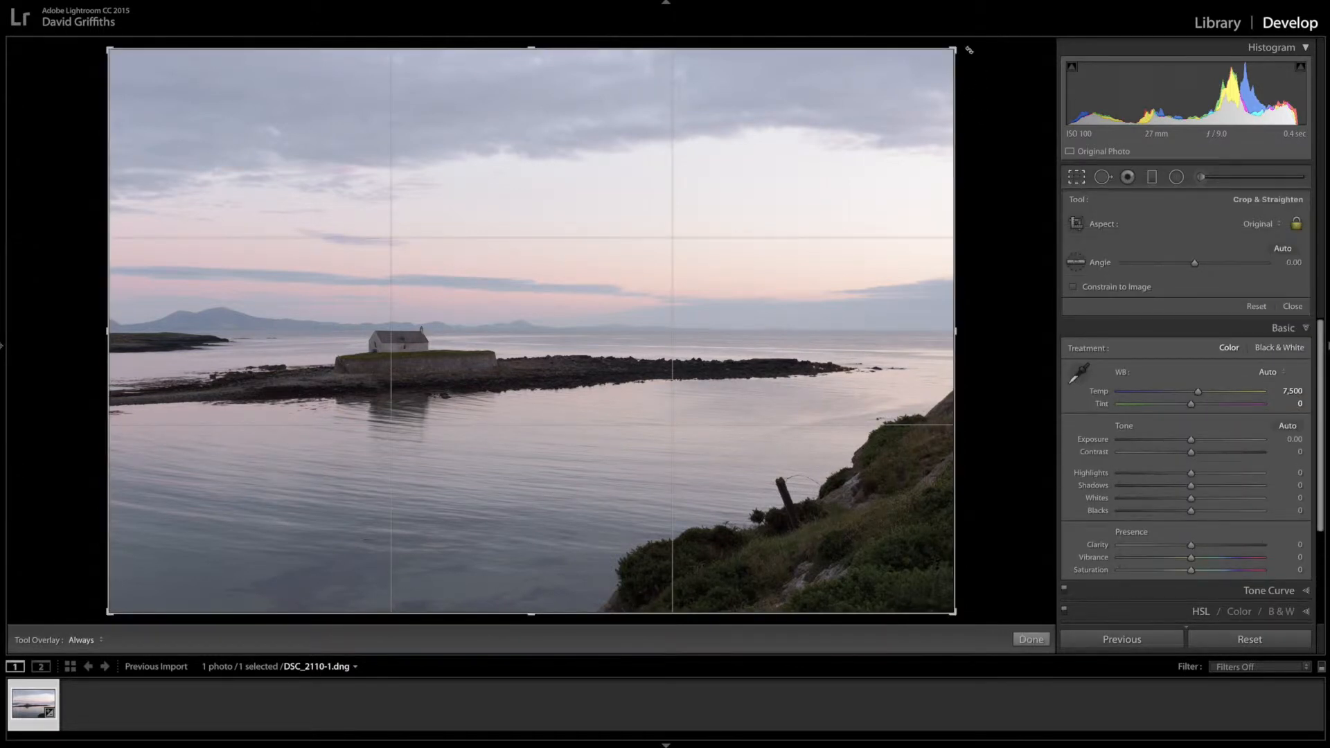
drag(969, 51, 968, 47)
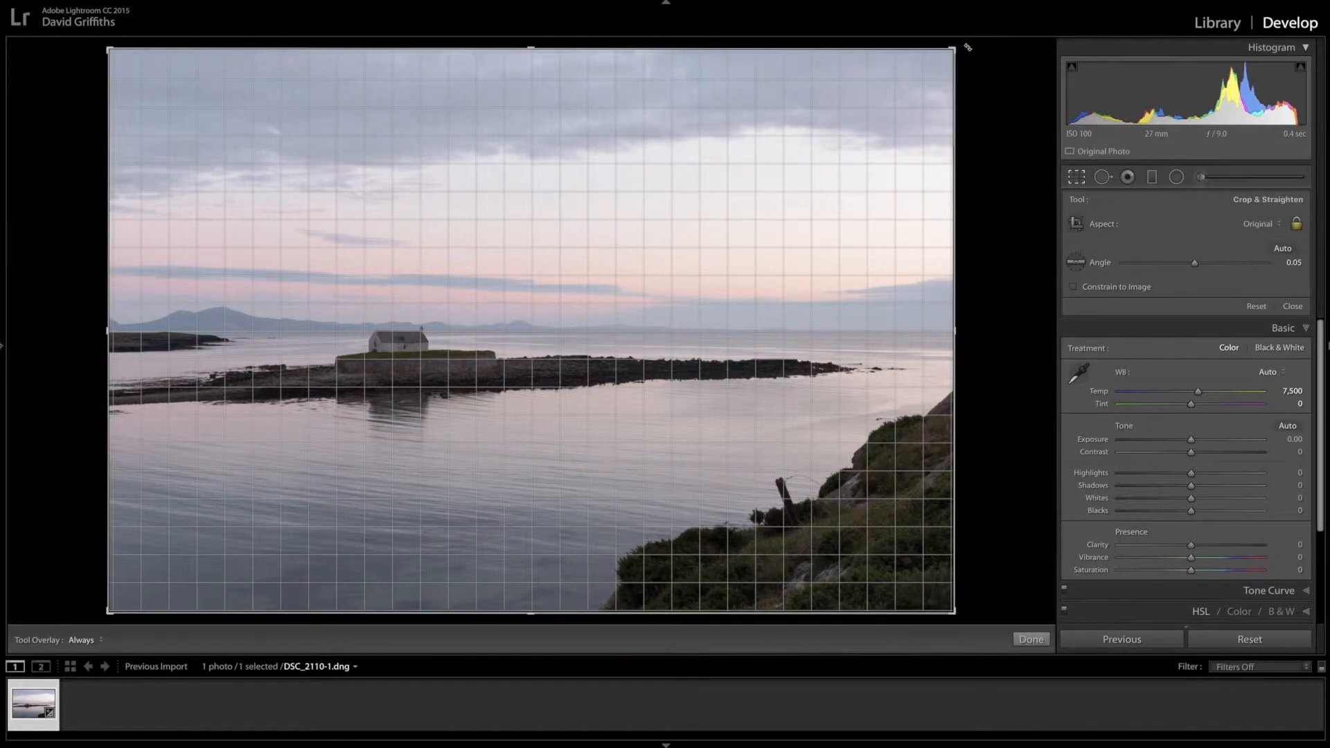
drag(968, 47, 967, 47)
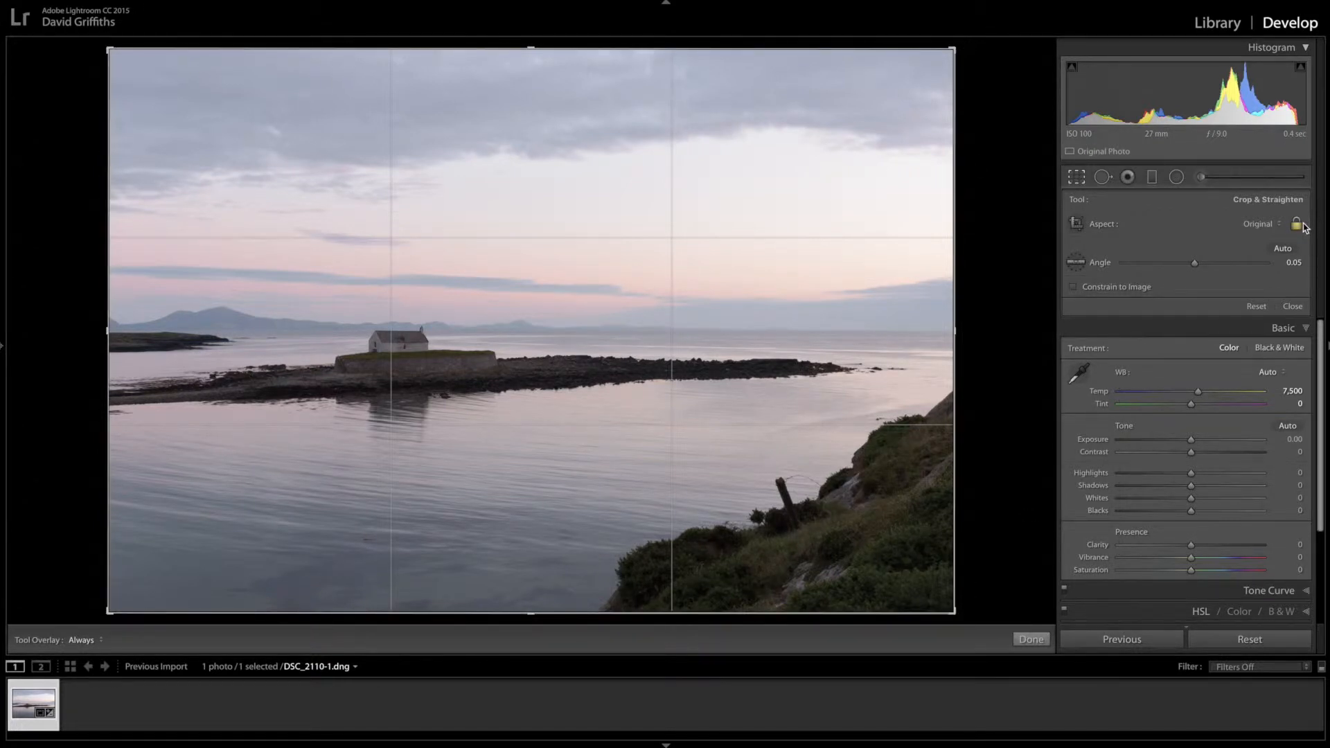
drag(954, 612, 870, 552)
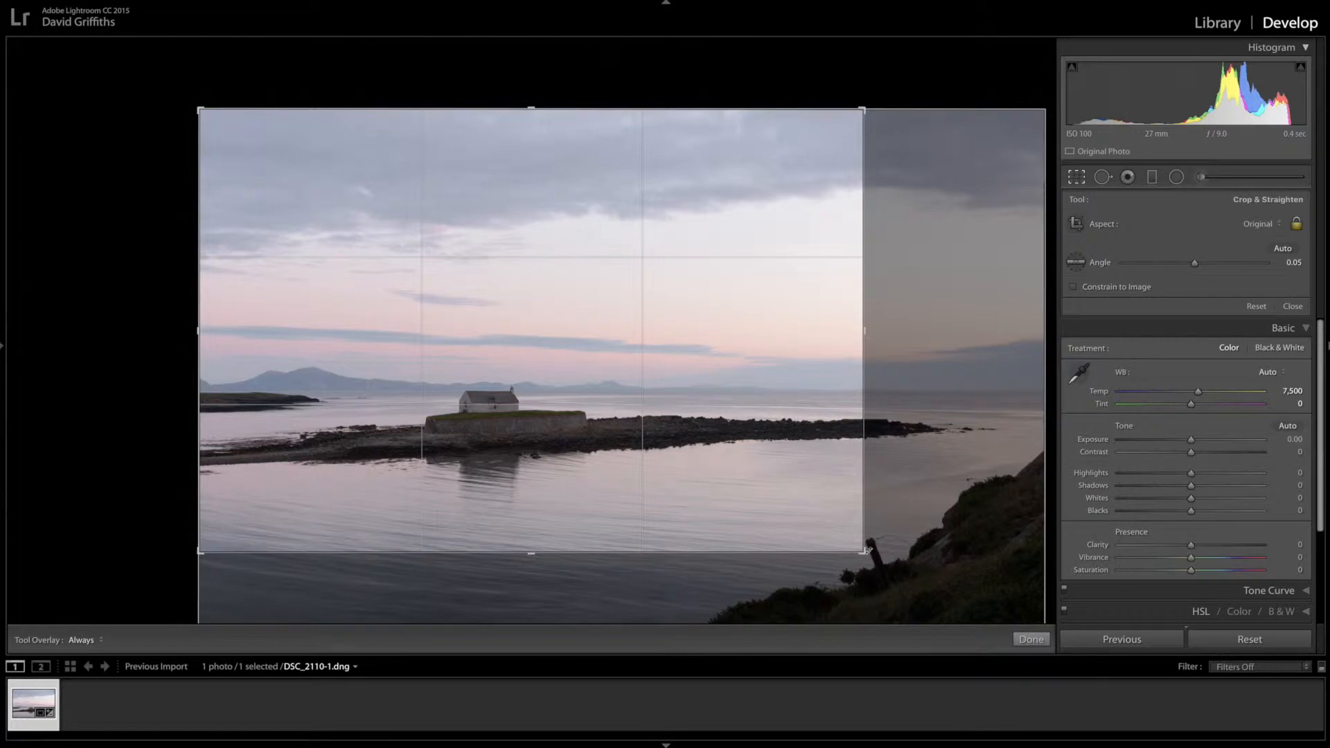
key(Return)
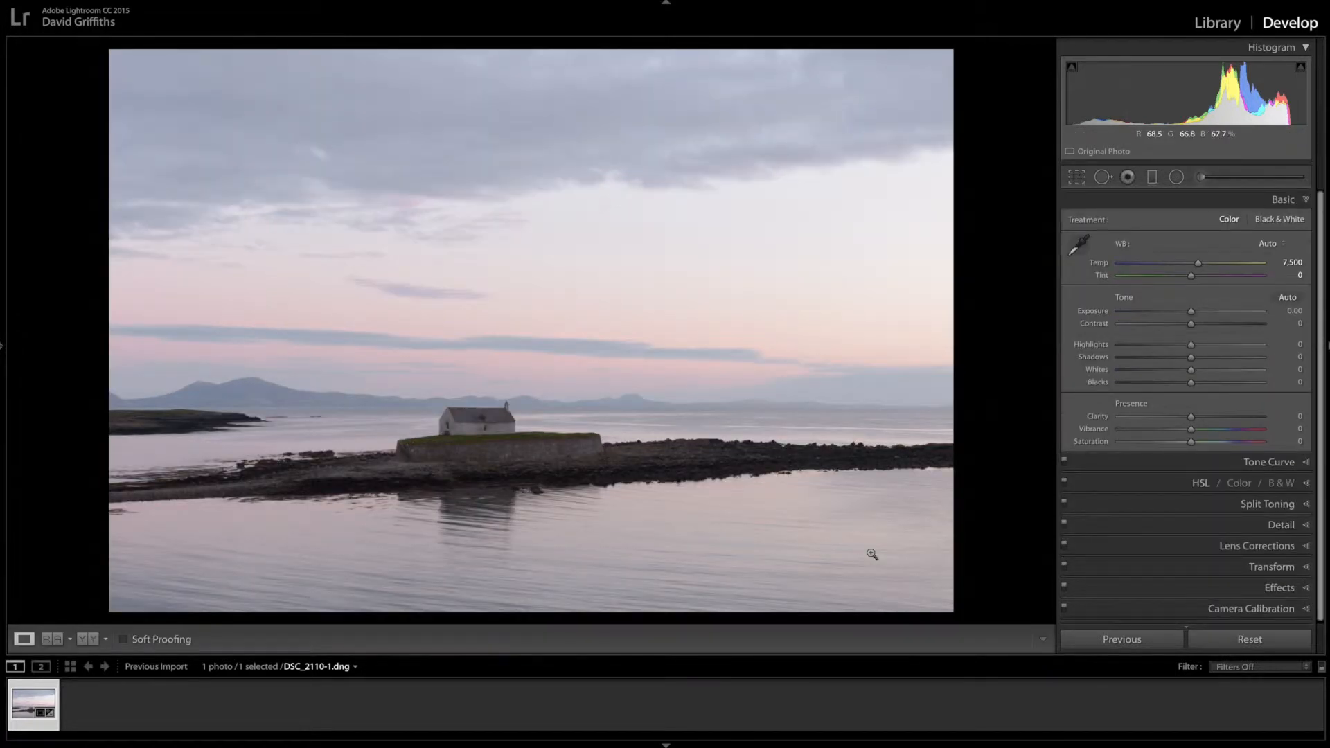
Tighten the crop slightly and shift the photo within it so the cottage sits near the left-third grid line.
click(1076, 178)
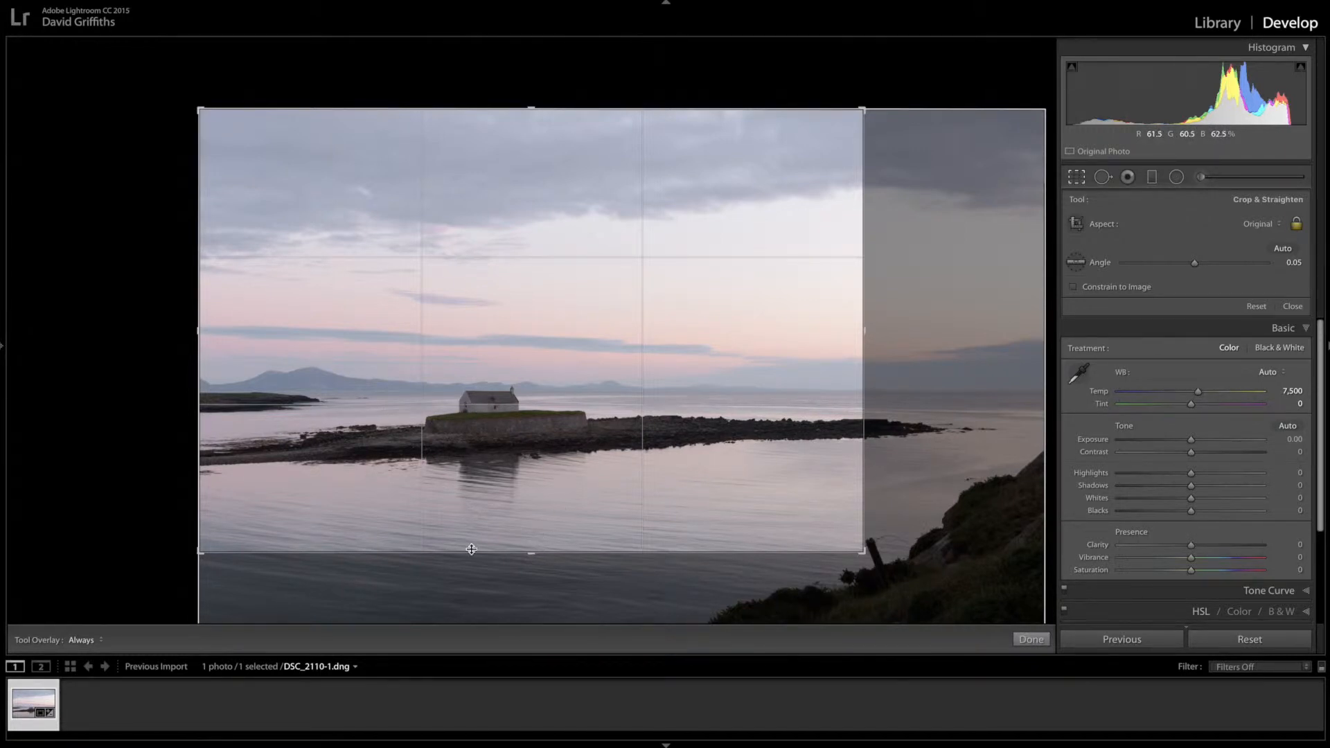
drag(203, 554, 212, 543)
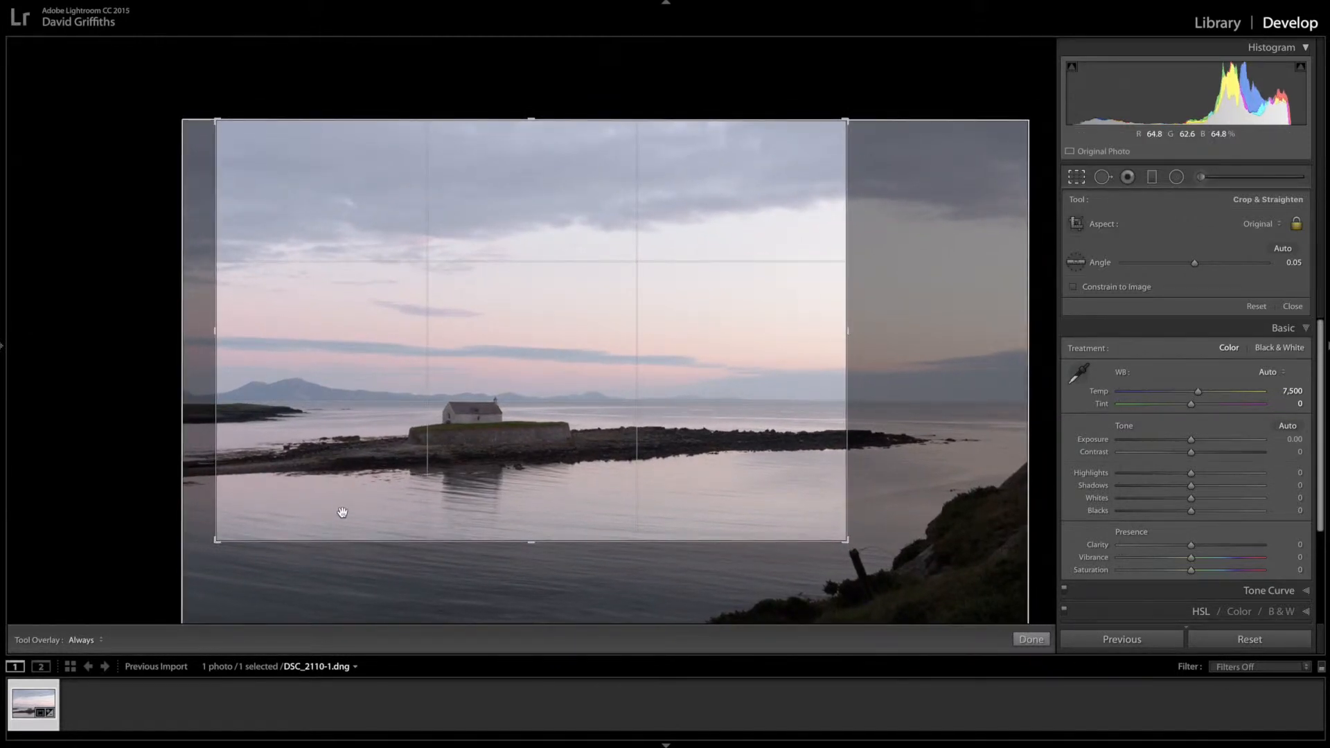
drag(342, 513, 309, 510)
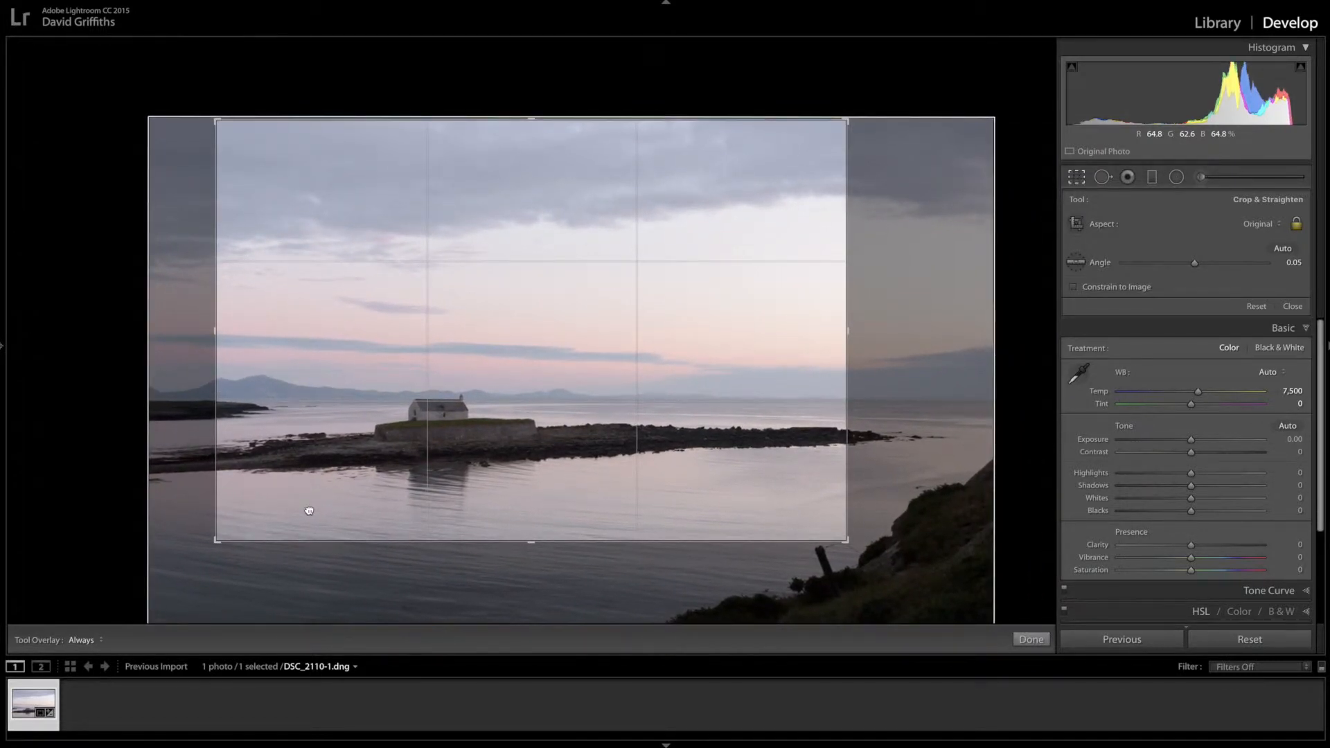
drag(309, 510, 308, 511)
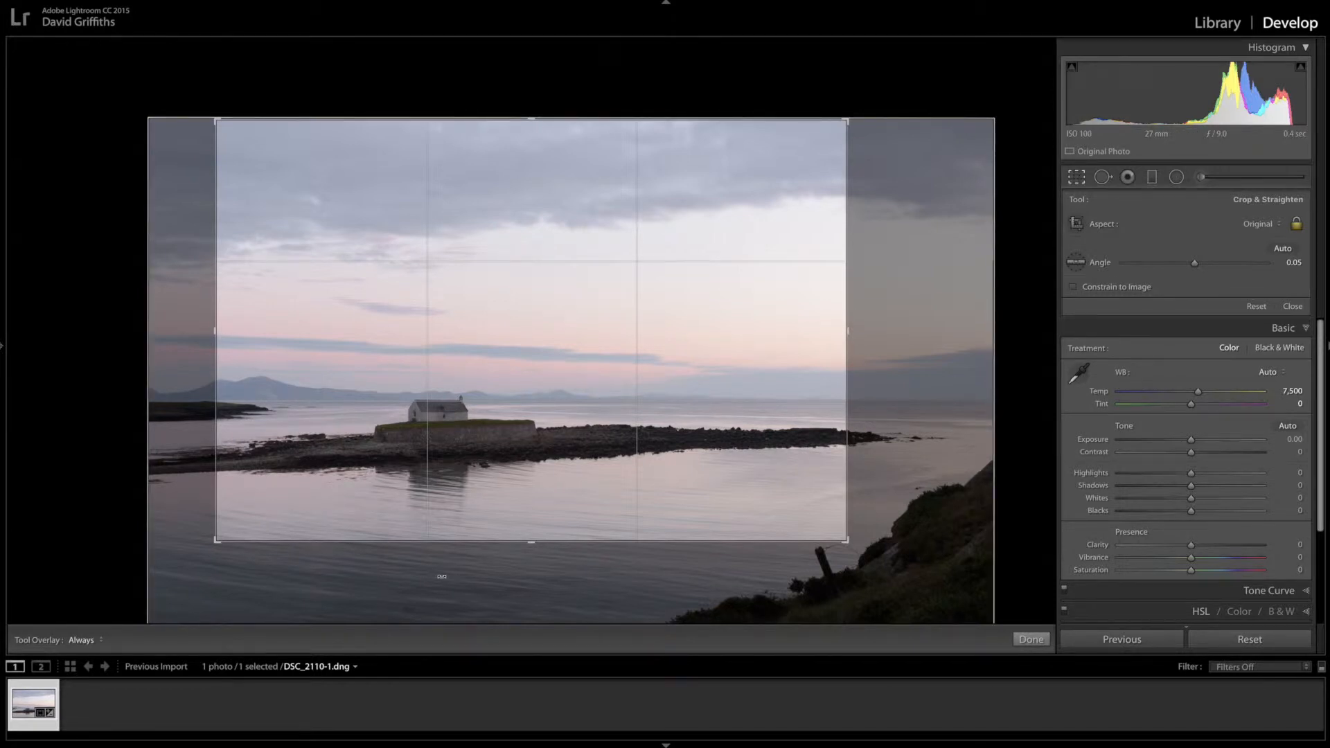
key(Return)
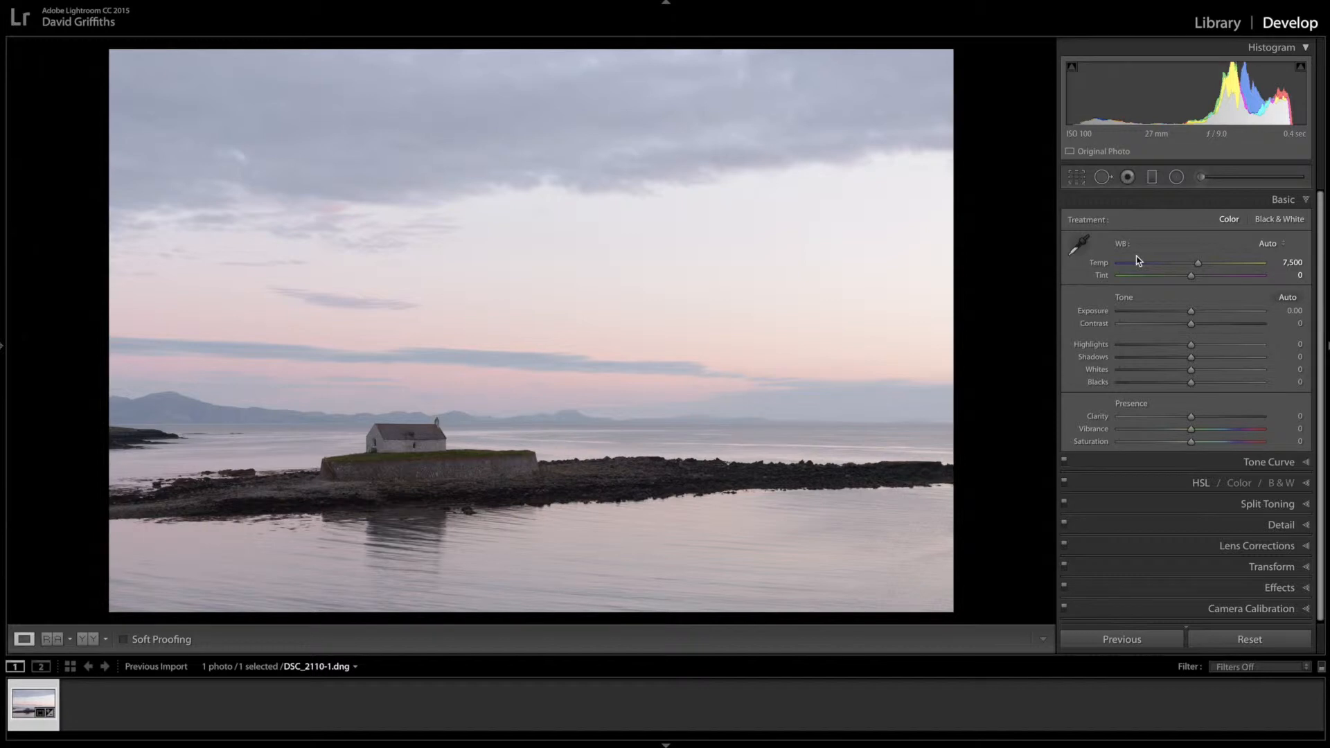
Set the photo's tint to +11, highlights to −86 and shadows to +78.
drag(1191, 276, 1196, 280)
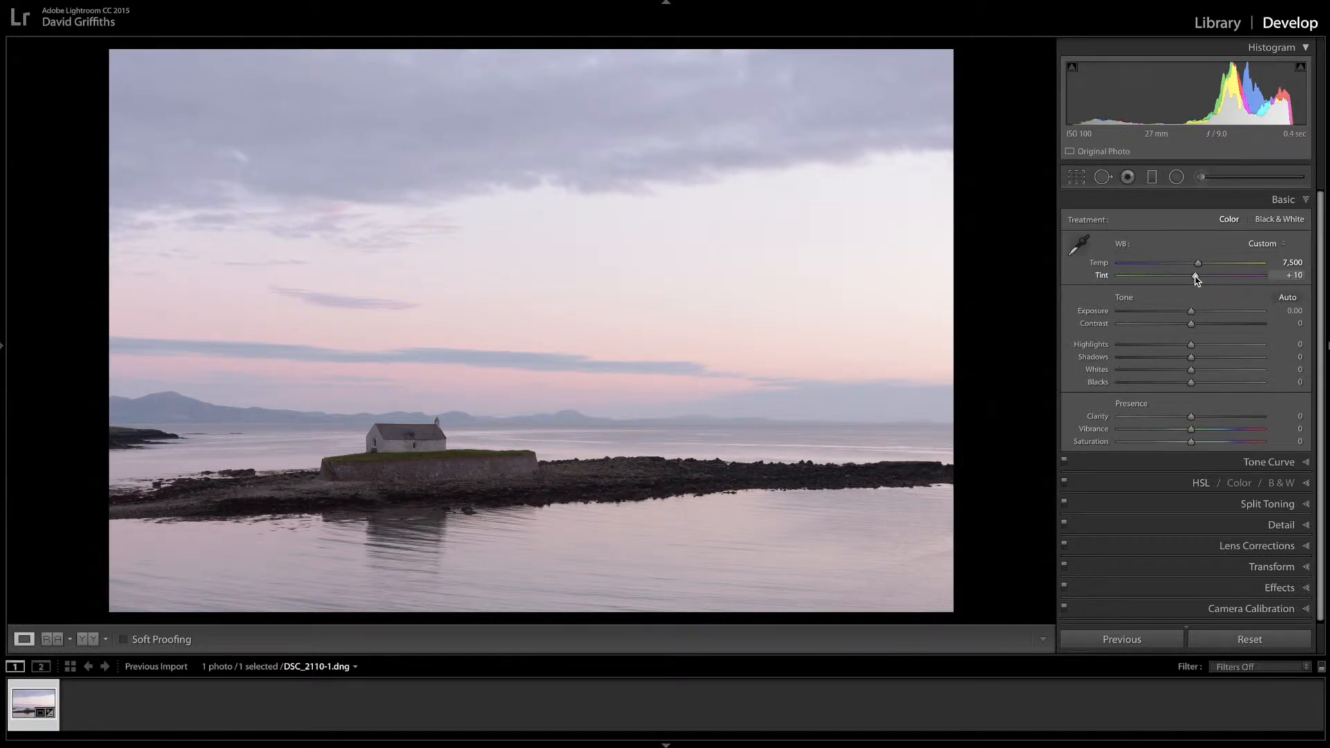
drag(1196, 279, 1197, 279)
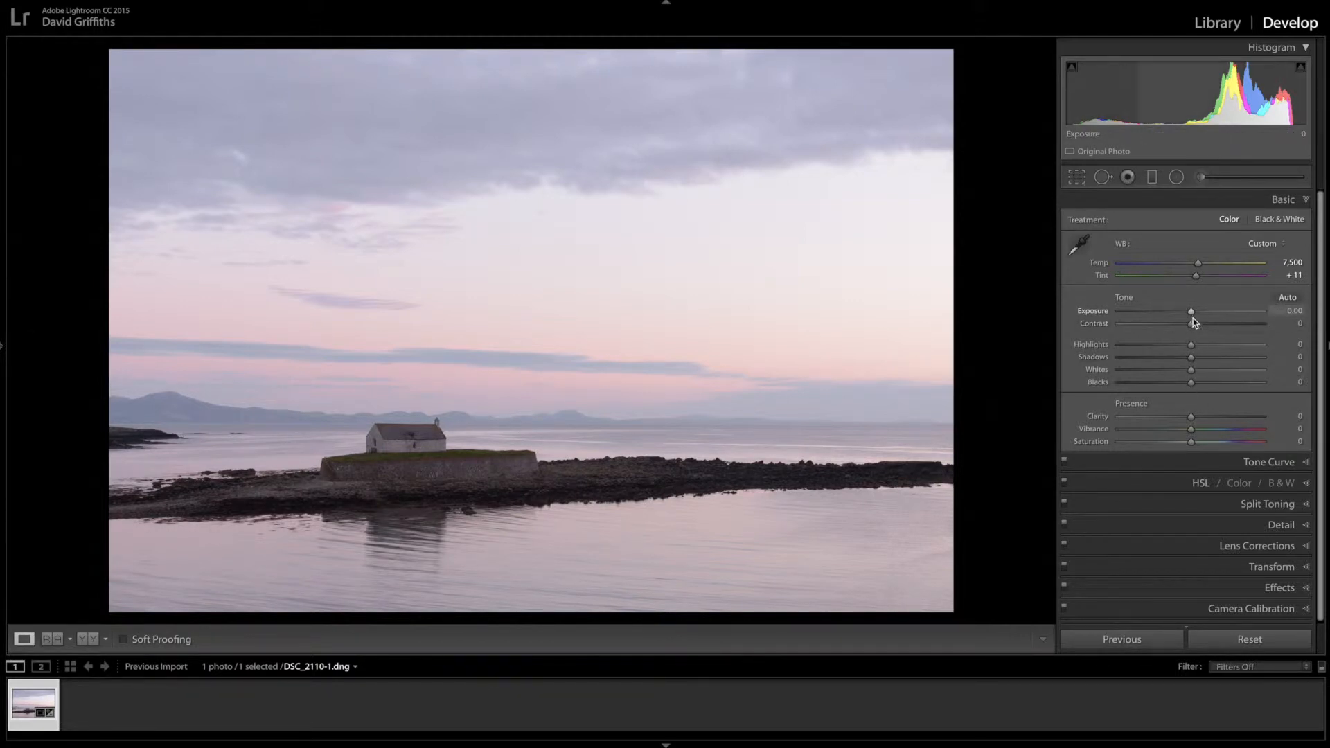
drag(1191, 346, 1129, 348)
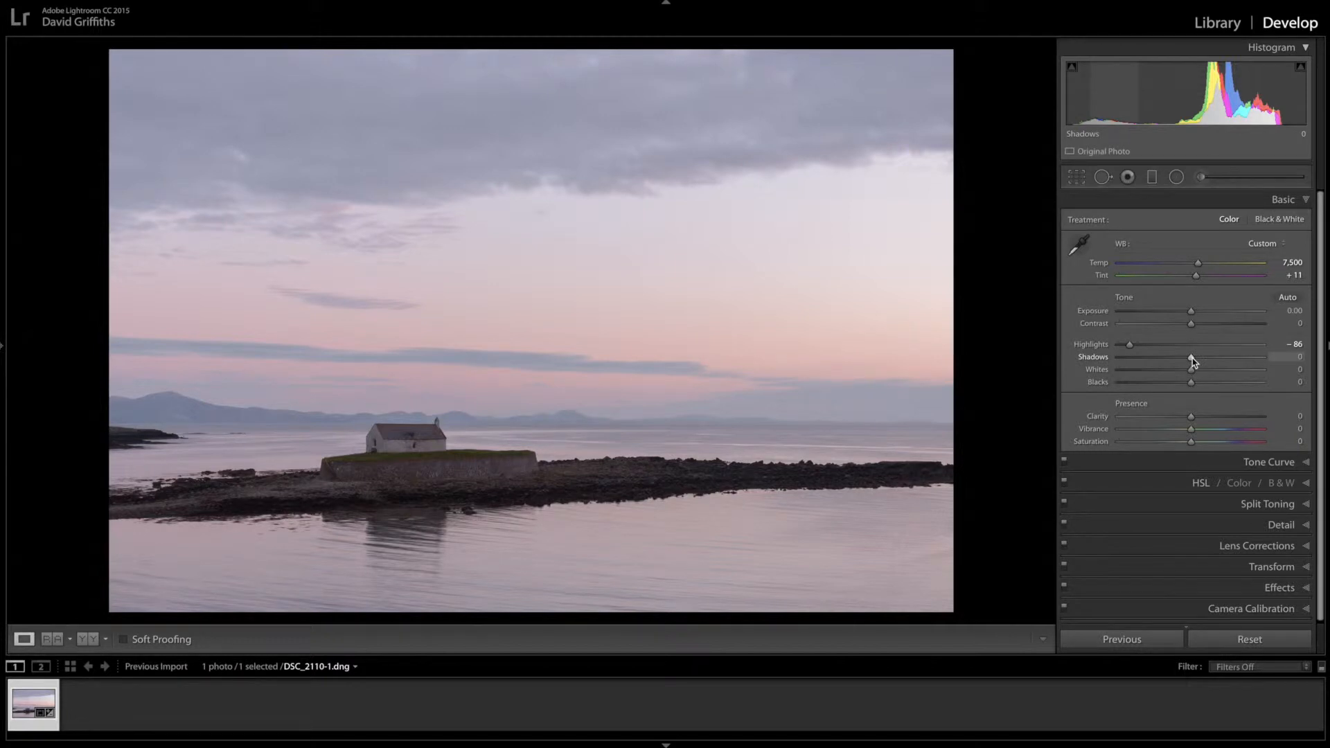
drag(1196, 359, 1245, 362)
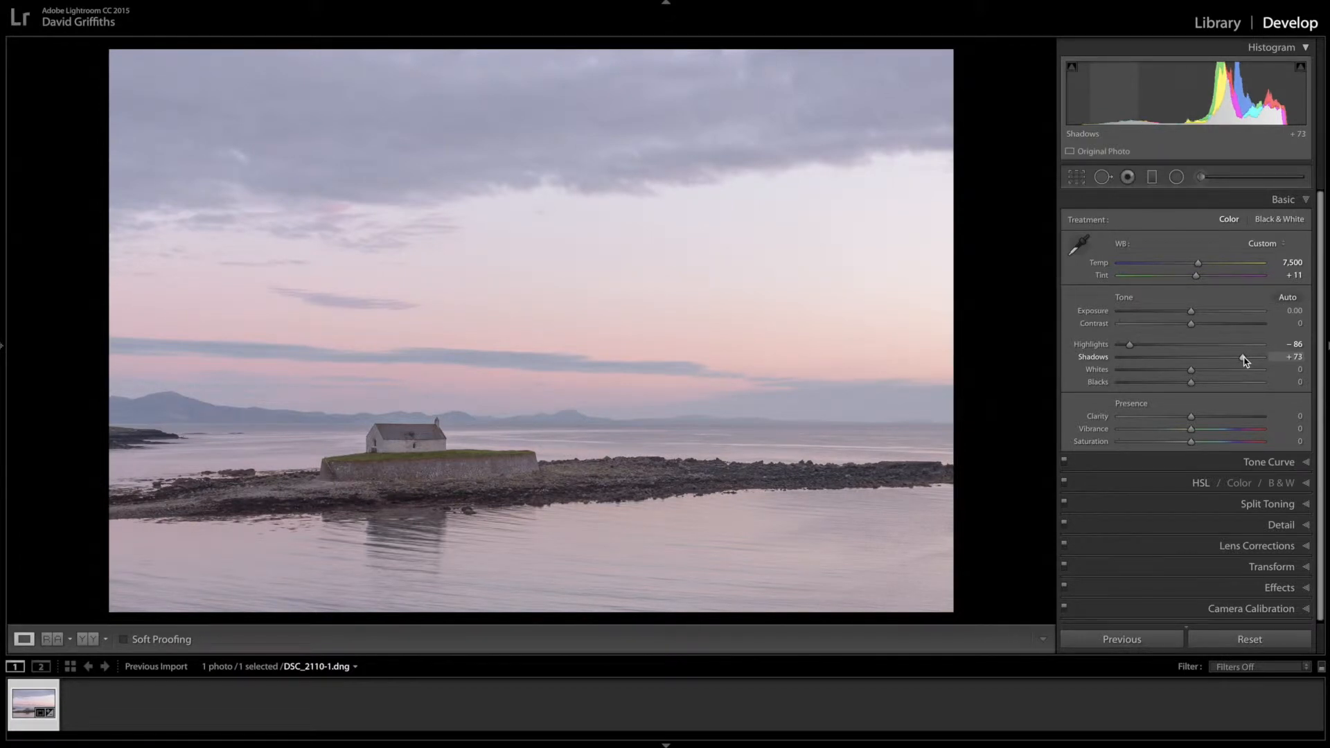
drag(1244, 358, 1249, 360)
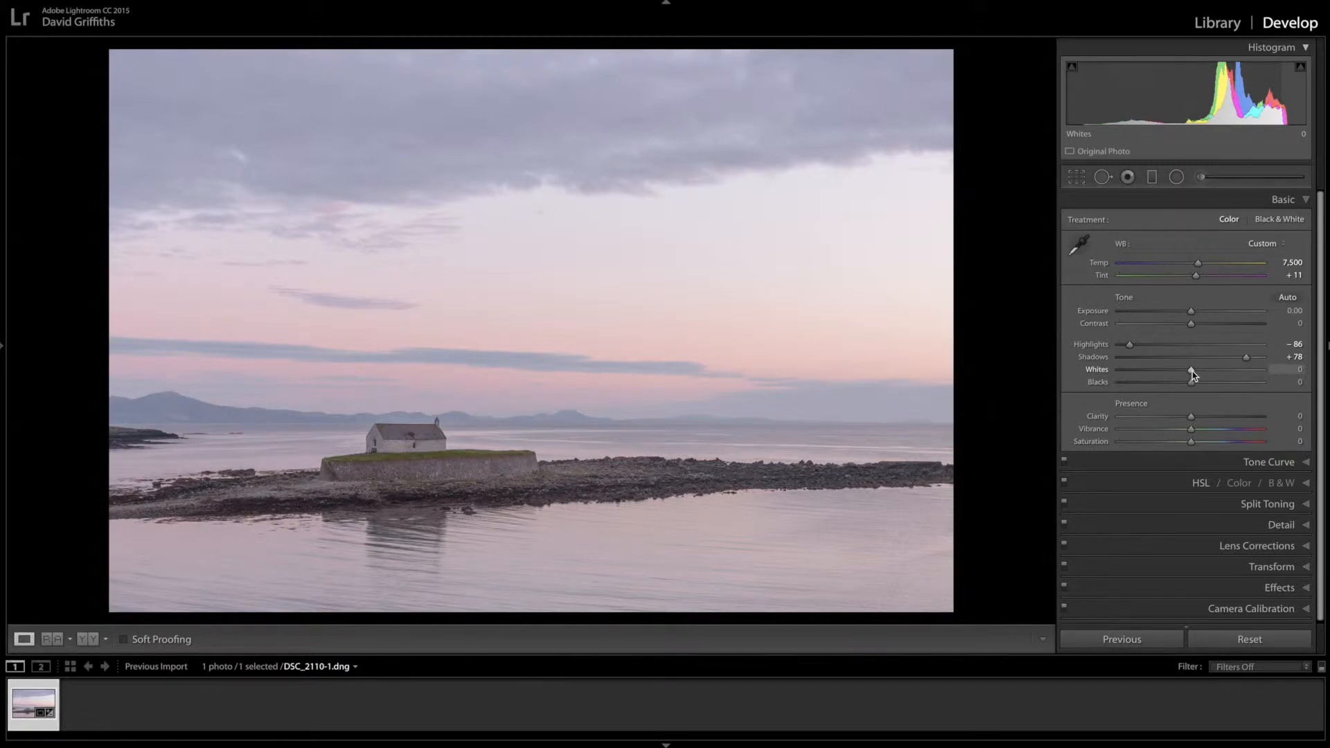
Set whites to +32, blacks to −54, contrast to +23, clarity to +17, vibrance to +33 and saturation to +22.
drag(1192, 371, 1206, 371)
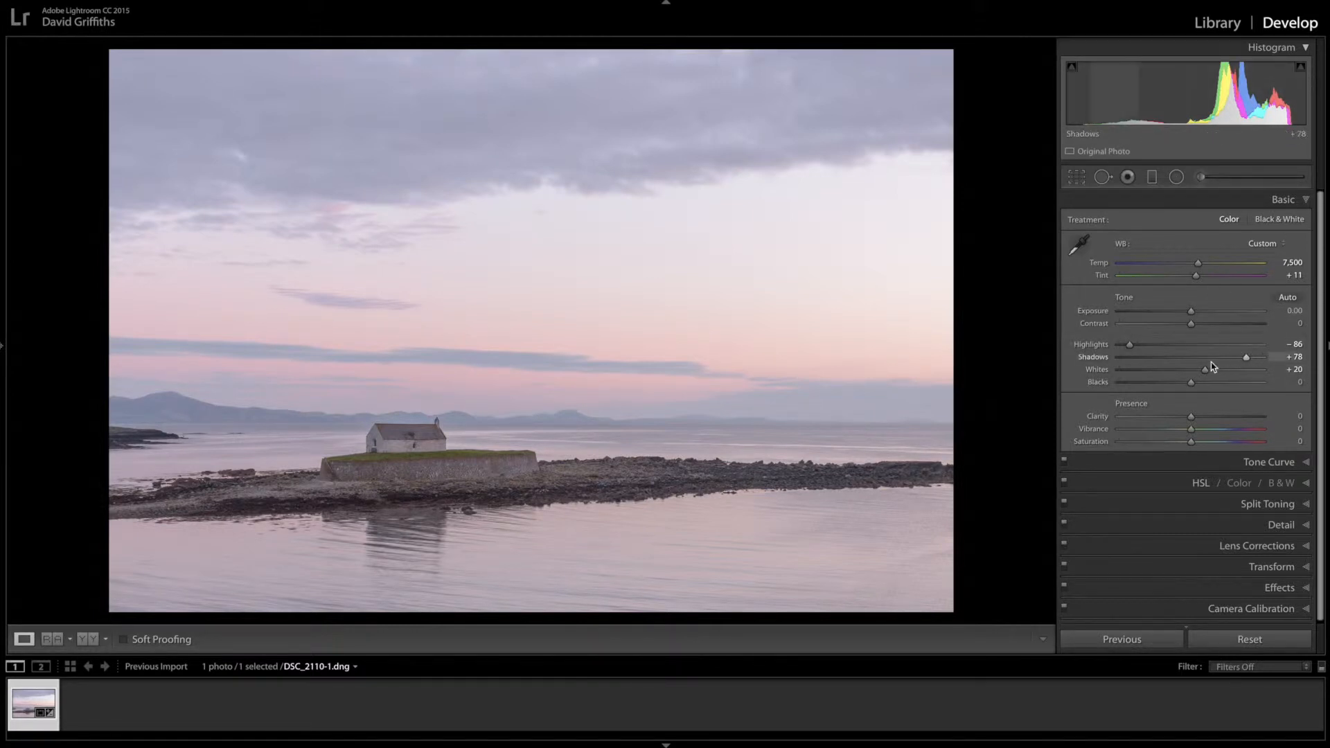
mouse_move(1207, 372)
mouse_down()
mouse_move(1236, 374)
mouse_move(1216, 375)
mouse_up()
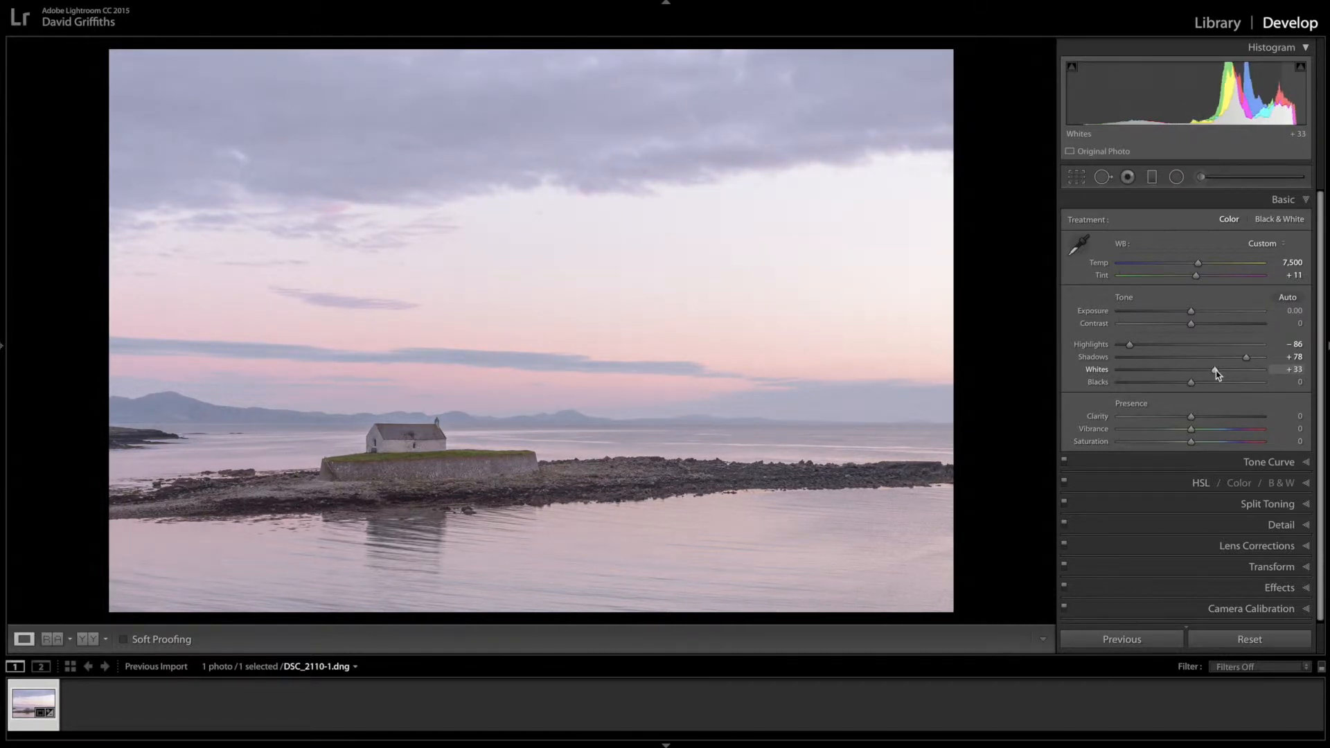
drag(1217, 375, 1152, 385)
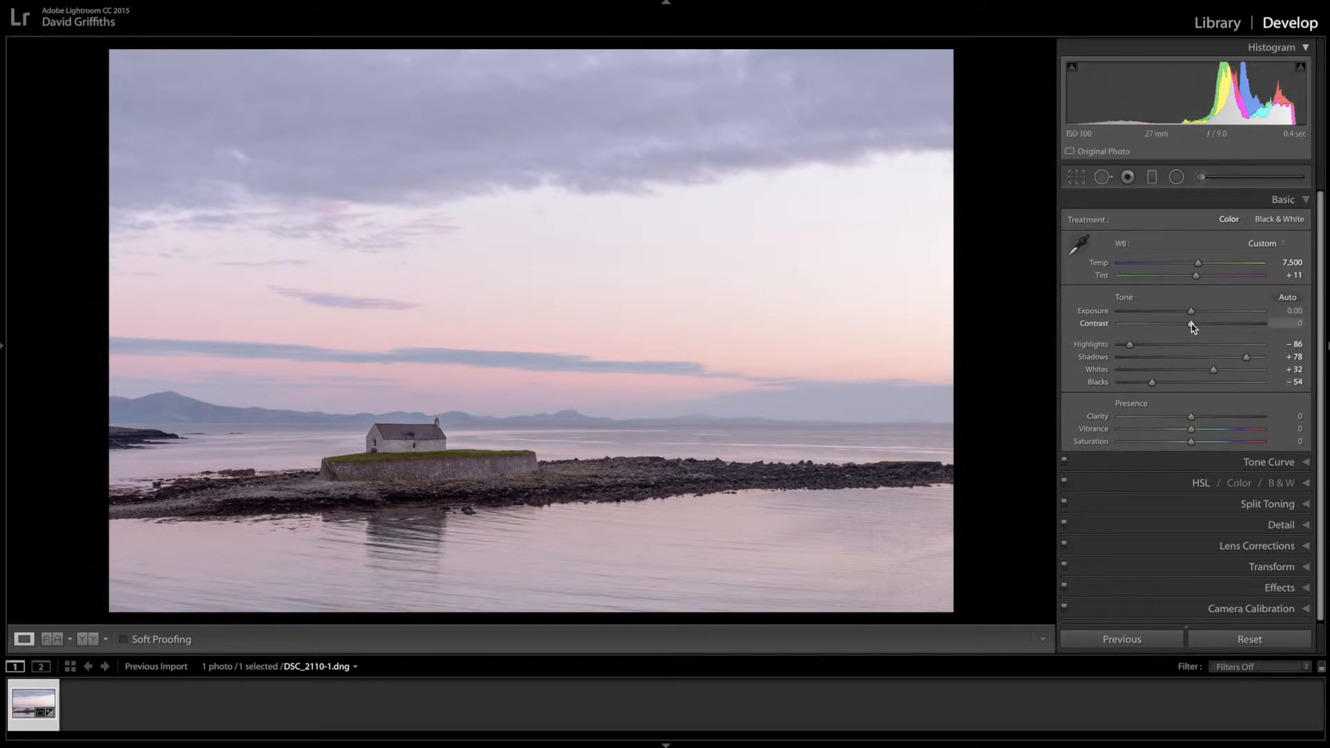
drag(1191, 323, 1209, 327)
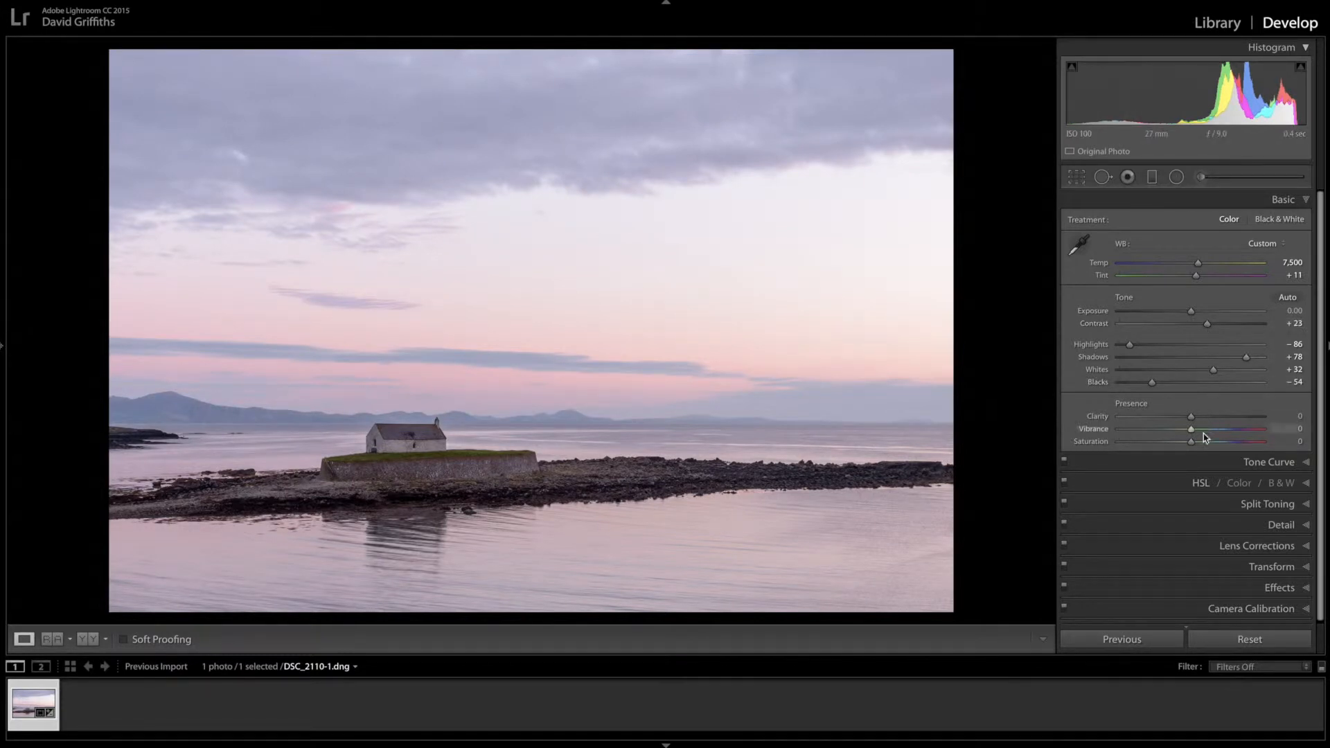
drag(1191, 418, 1205, 419)
mouse_move(1192, 433)
mouse_down()
mouse_move(1220, 434)
mouse_move(1193, 440)
mouse_move(1207, 442)
mouse_up()
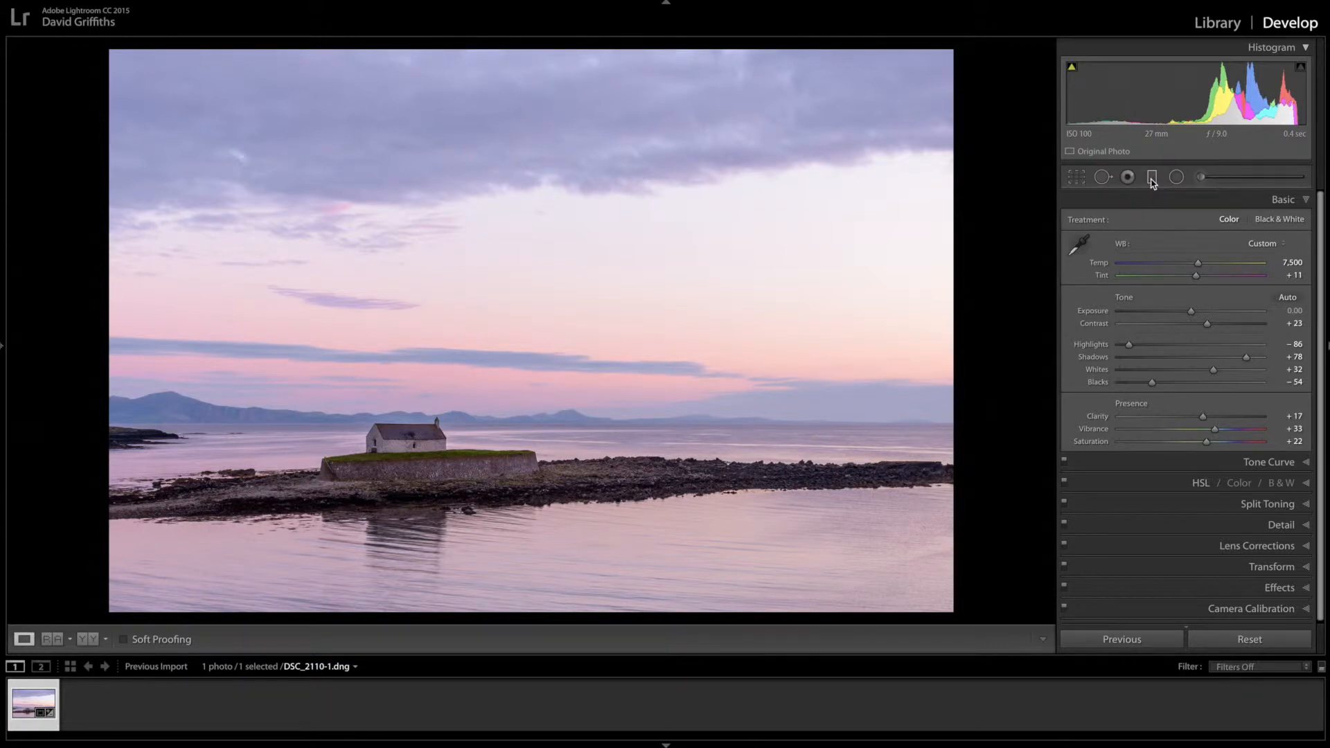
Add a graduated filter over the sky centred on the horizon, with exposure −1.00, dehaze 7 and tint 3.
click(1152, 179)
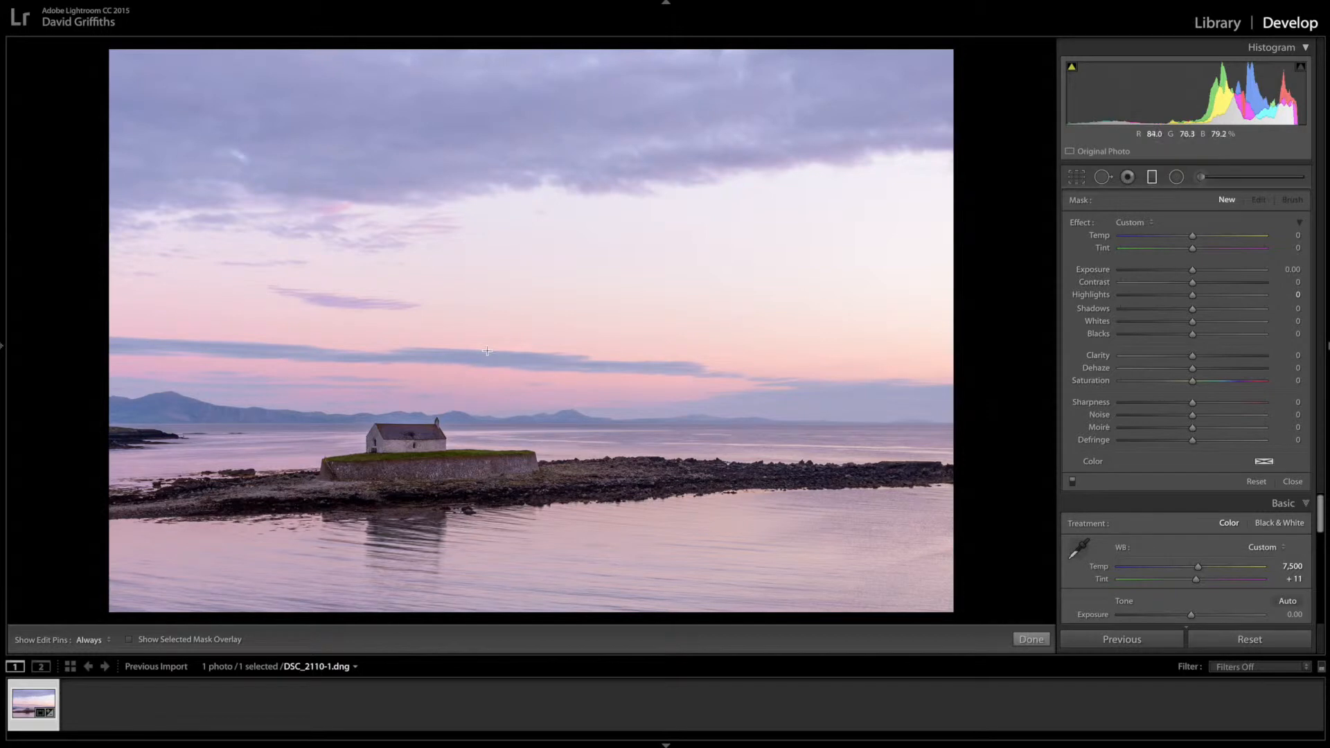
drag(487, 352, 469, 491)
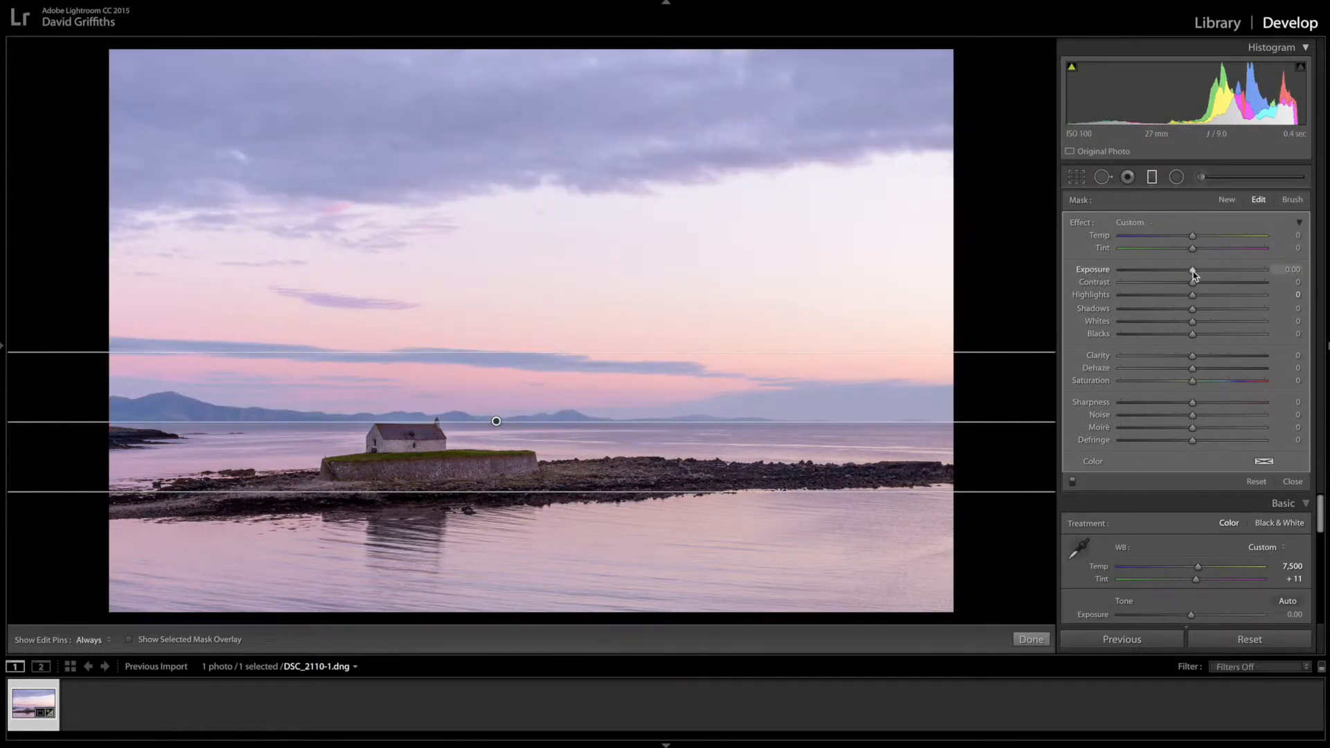
drag(1192, 272, 1174, 274)
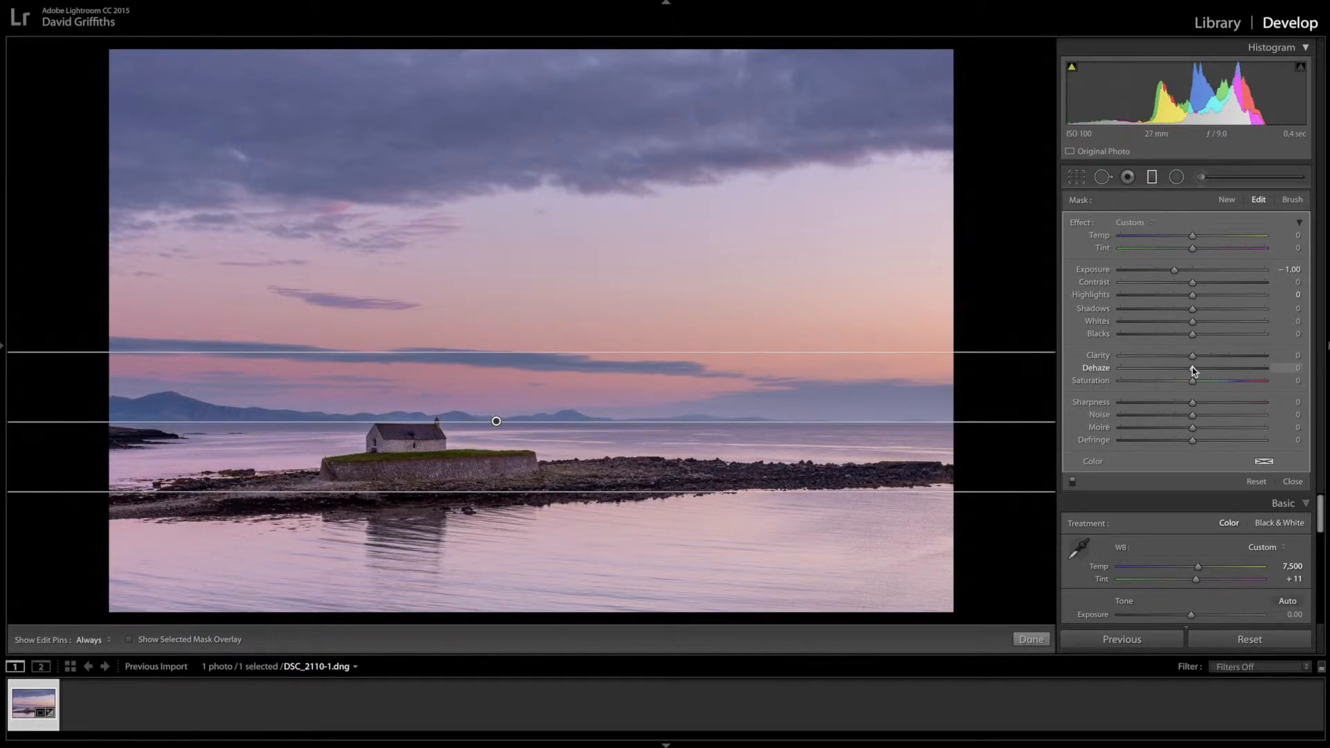
drag(1192, 367, 1198, 367)
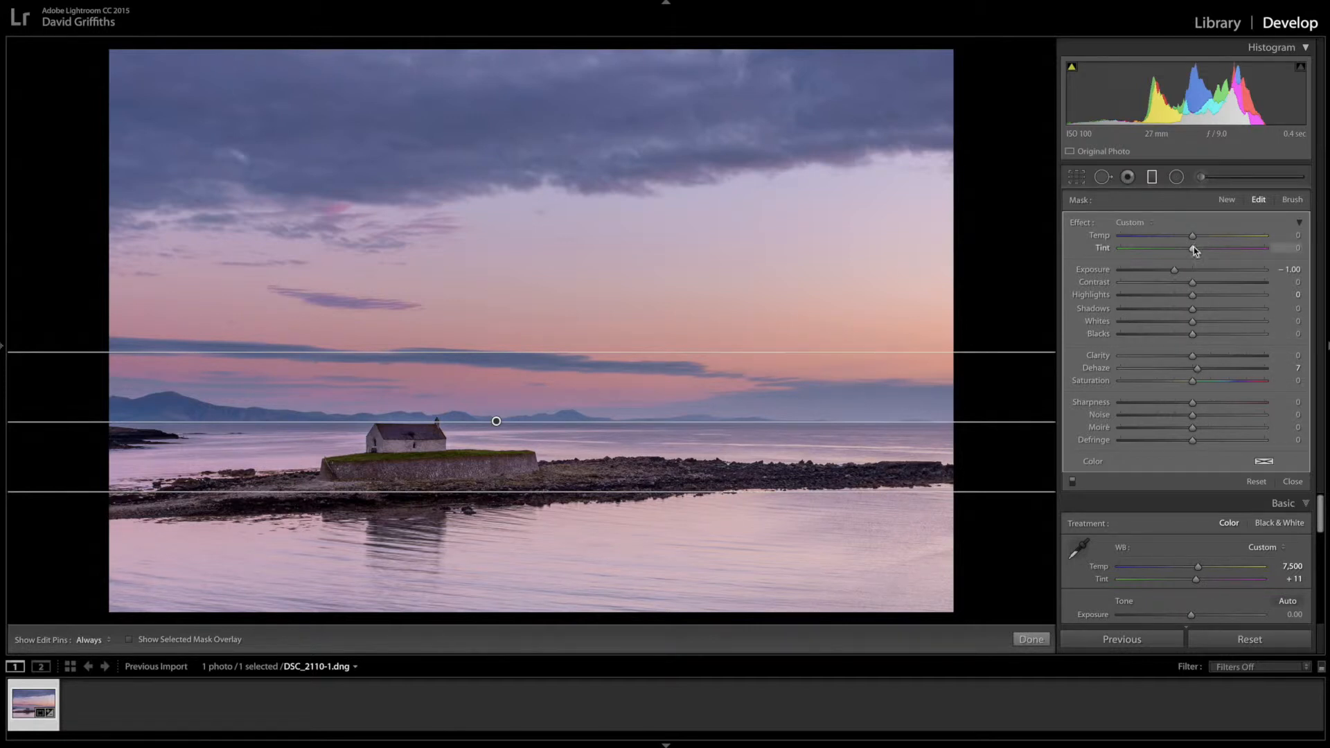
drag(1194, 252, 1196, 252)
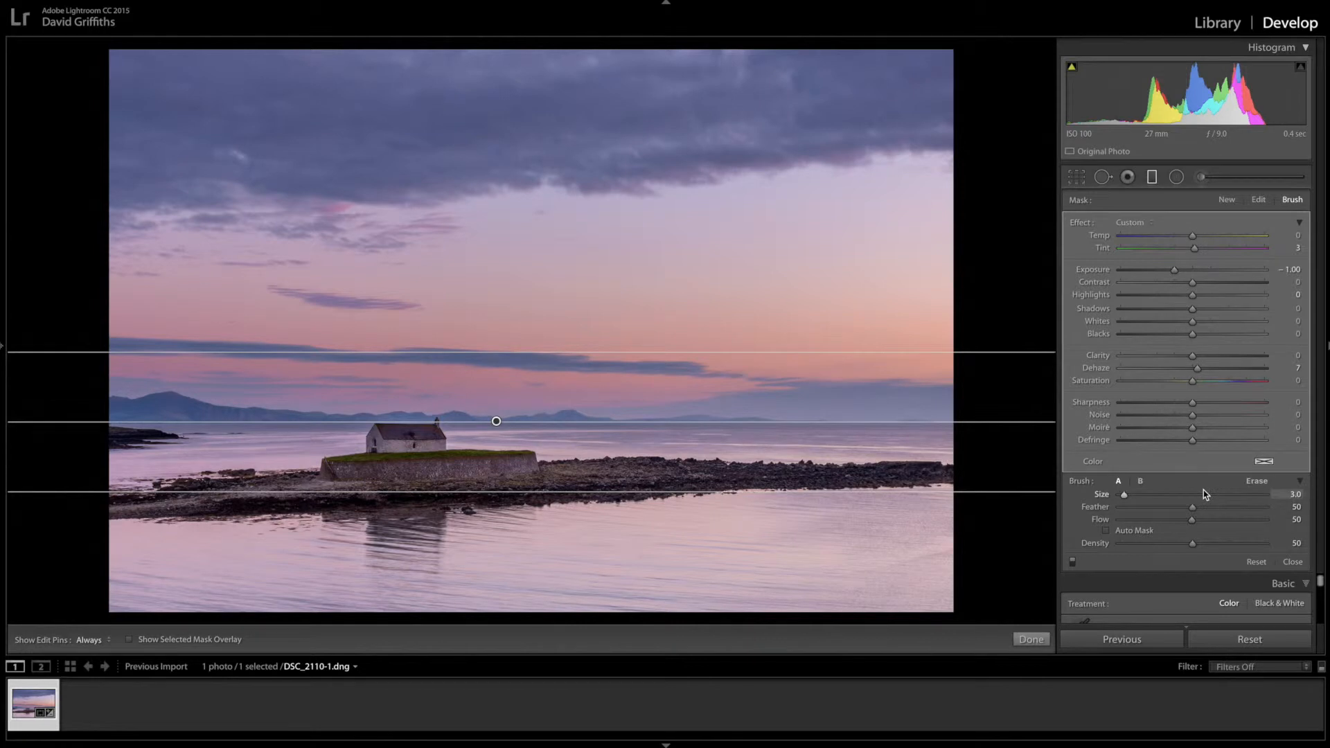
Erase the sky filter from the cottage with an auto-masked eraser brush at size 6.0 and feather 15.
click(1257, 482)
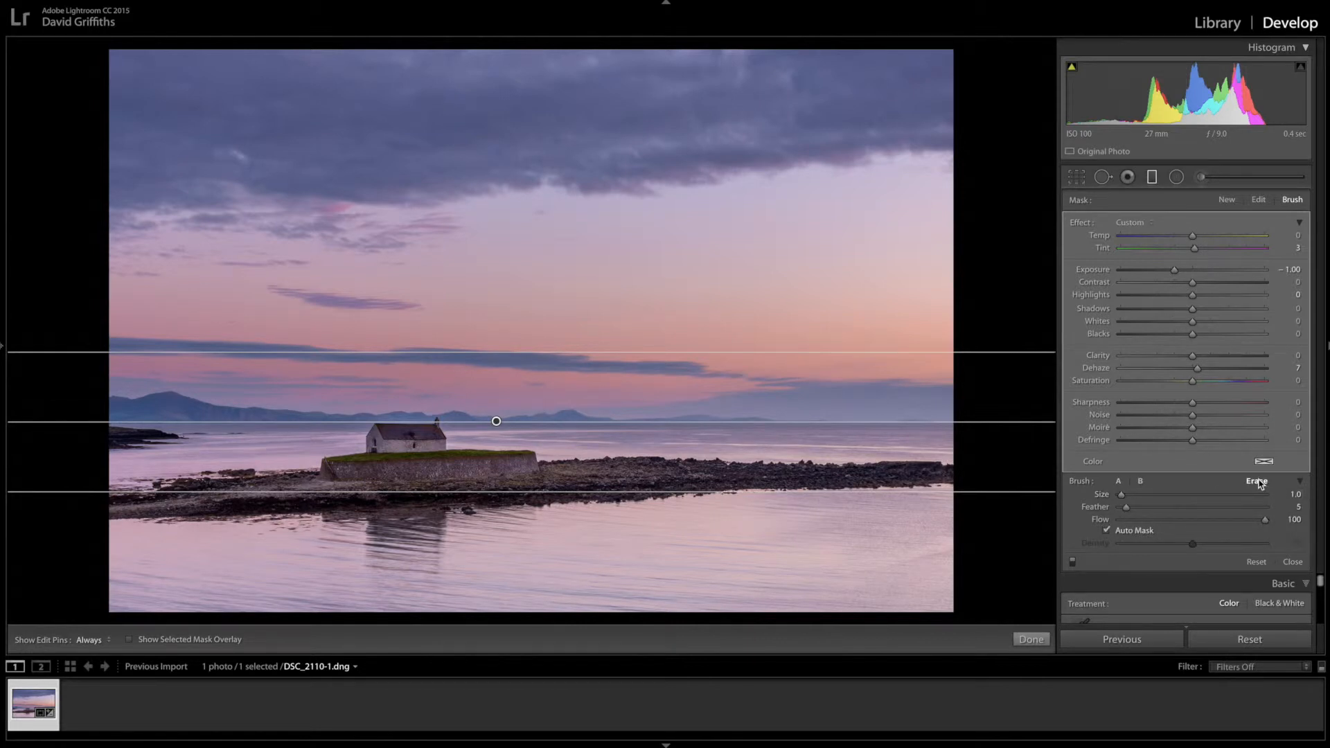
drag(1129, 510, 1144, 510)
scroll(389, 440, up, 5)
key(h)
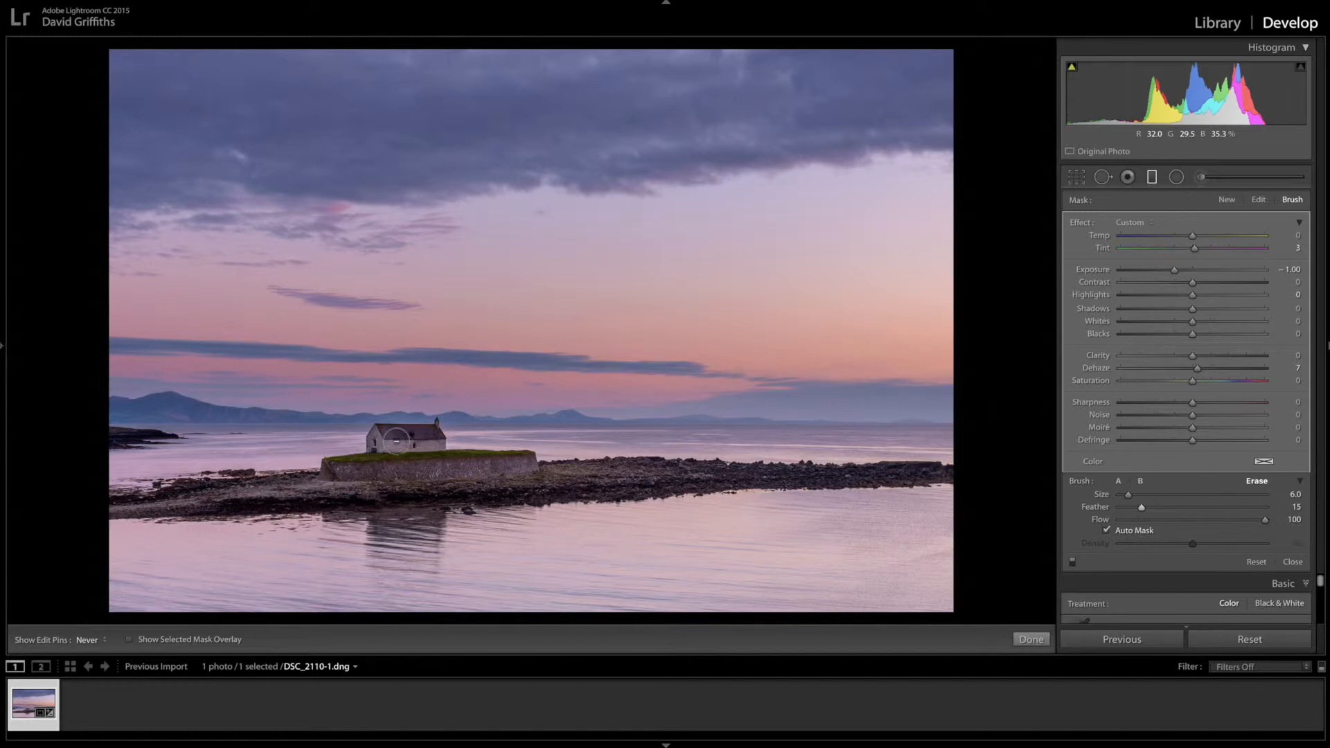
mouse_move(410, 442)
mouse_down()
mouse_move(431, 439)
mouse_move(382, 438)
mouse_up()
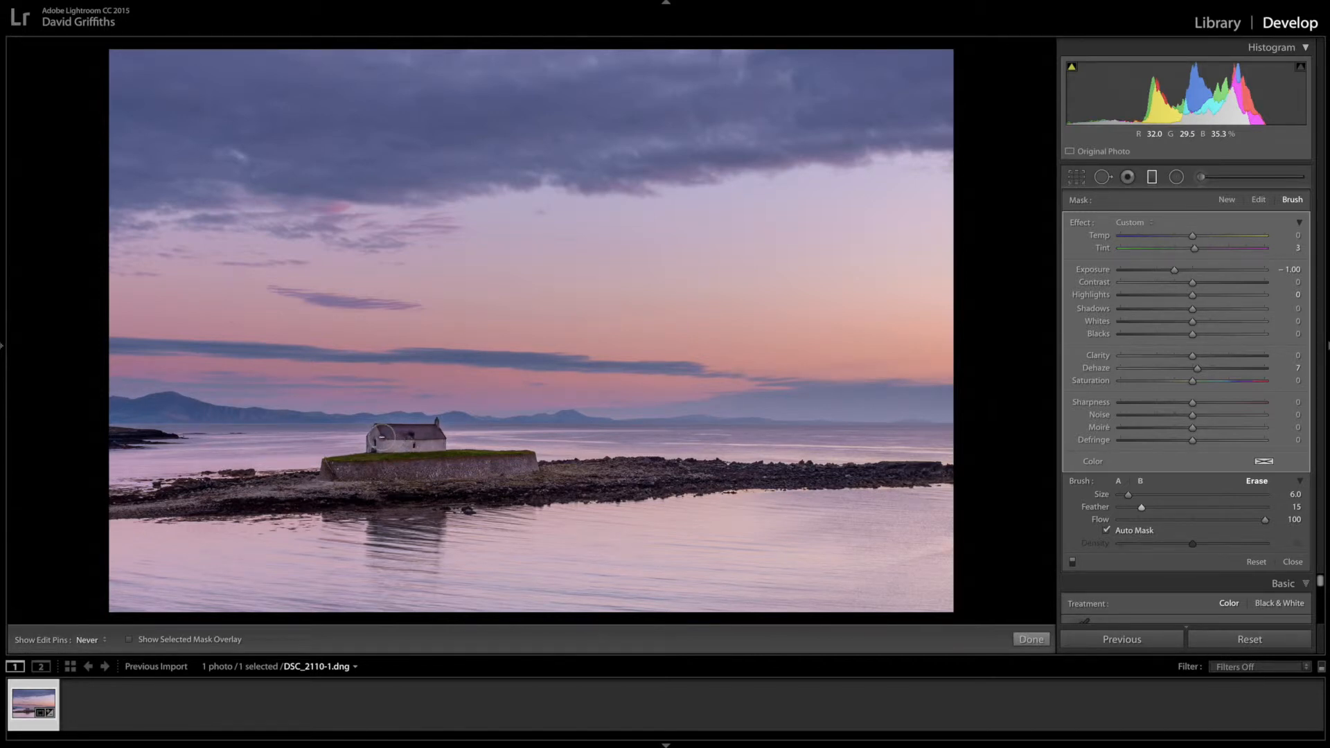
Erase the sky filter from the cottage's gable end with a size 3.0 brush and from the island's wall with a larger one.
key(h)
scroll(380, 432, down, 3)
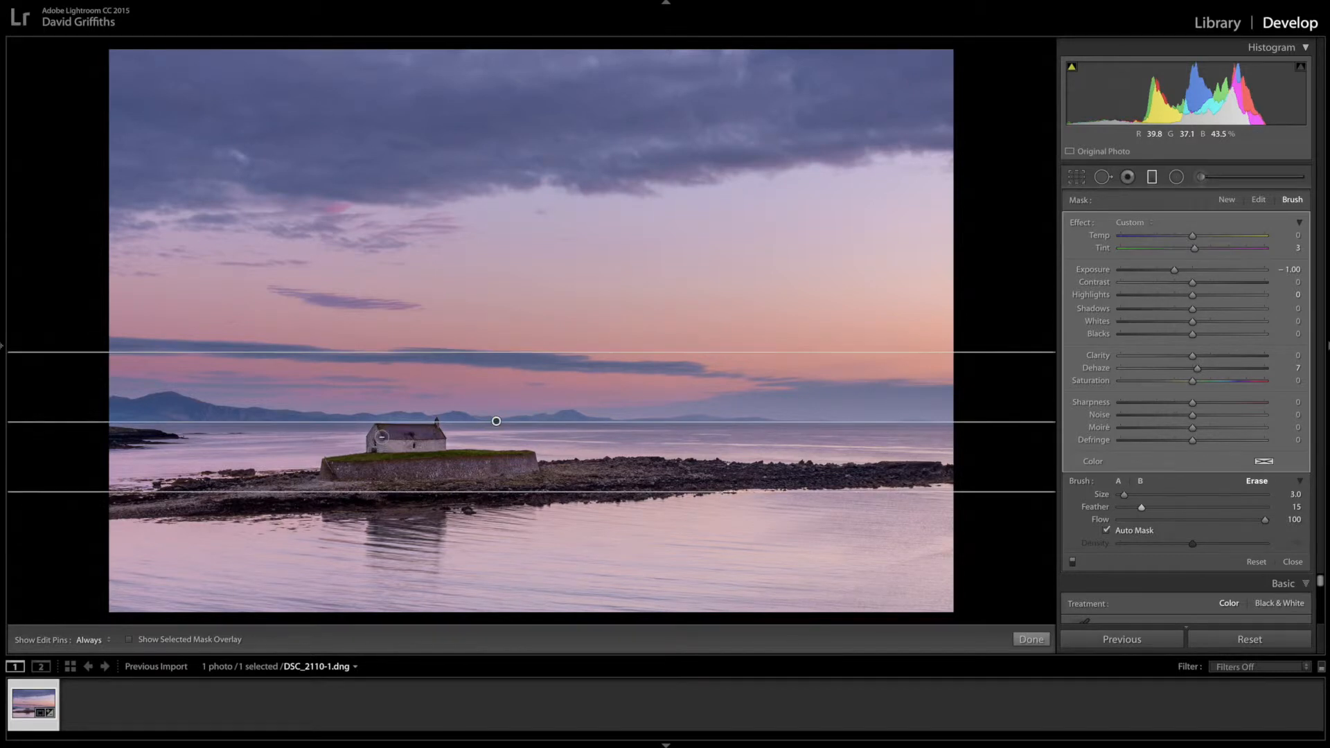
drag(379, 430, 381, 437)
scroll(391, 456, up, 4)
mouse_move(338, 472)
mouse_down()
mouse_move(521, 467)
mouse_move(336, 472)
mouse_move(376, 466)
mouse_move(393, 435)
mouse_move(430, 444)
mouse_up()
Add a second graduated filter rising from the foreground water, slightly tilted to follow the rocky shoreline, with exposure −0.68.
click(1227, 200)
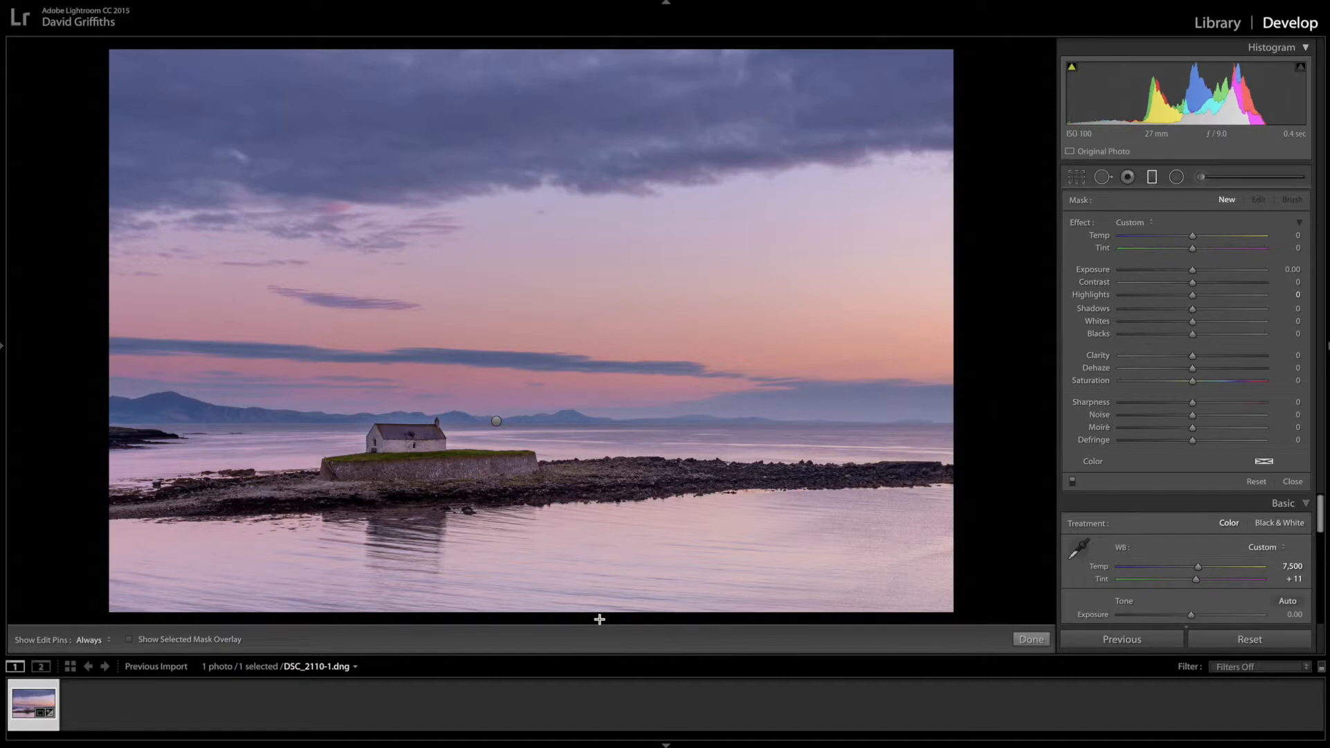
drag(592, 607, 585, 464)
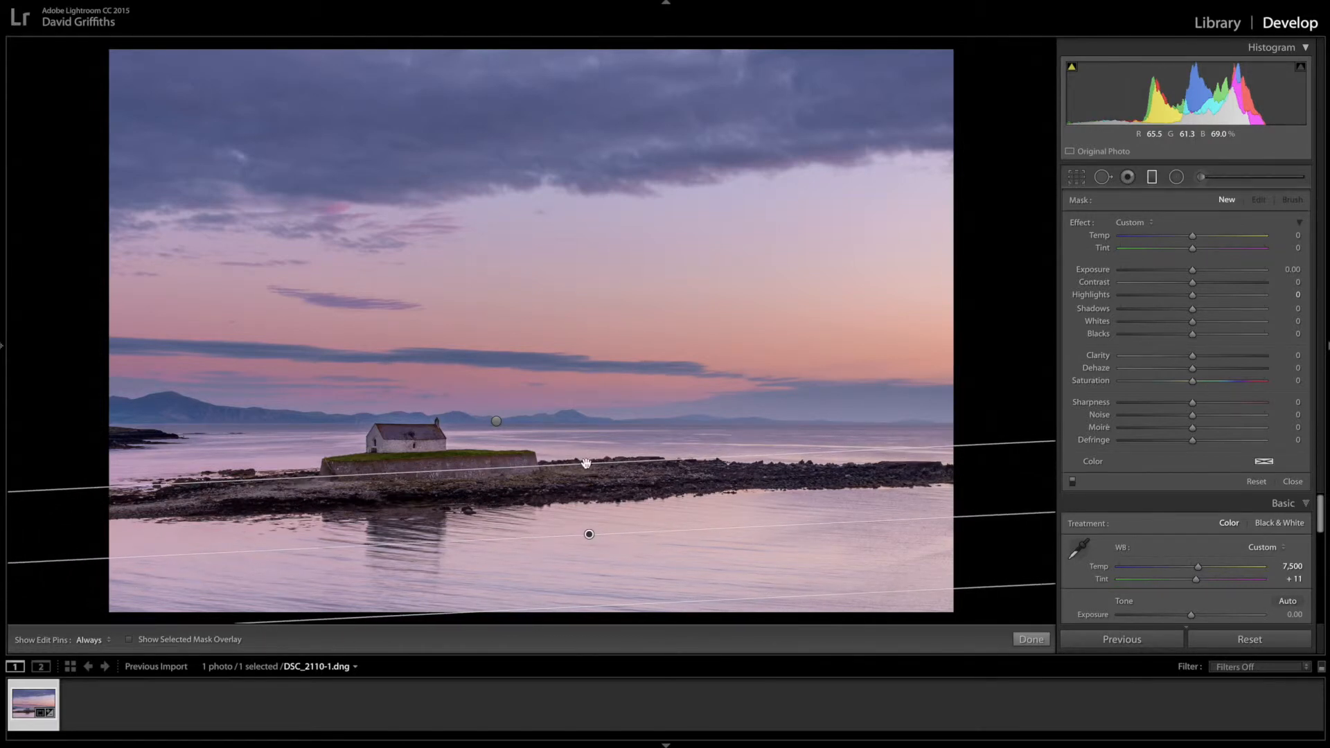
drag(649, 604, 648, 541)
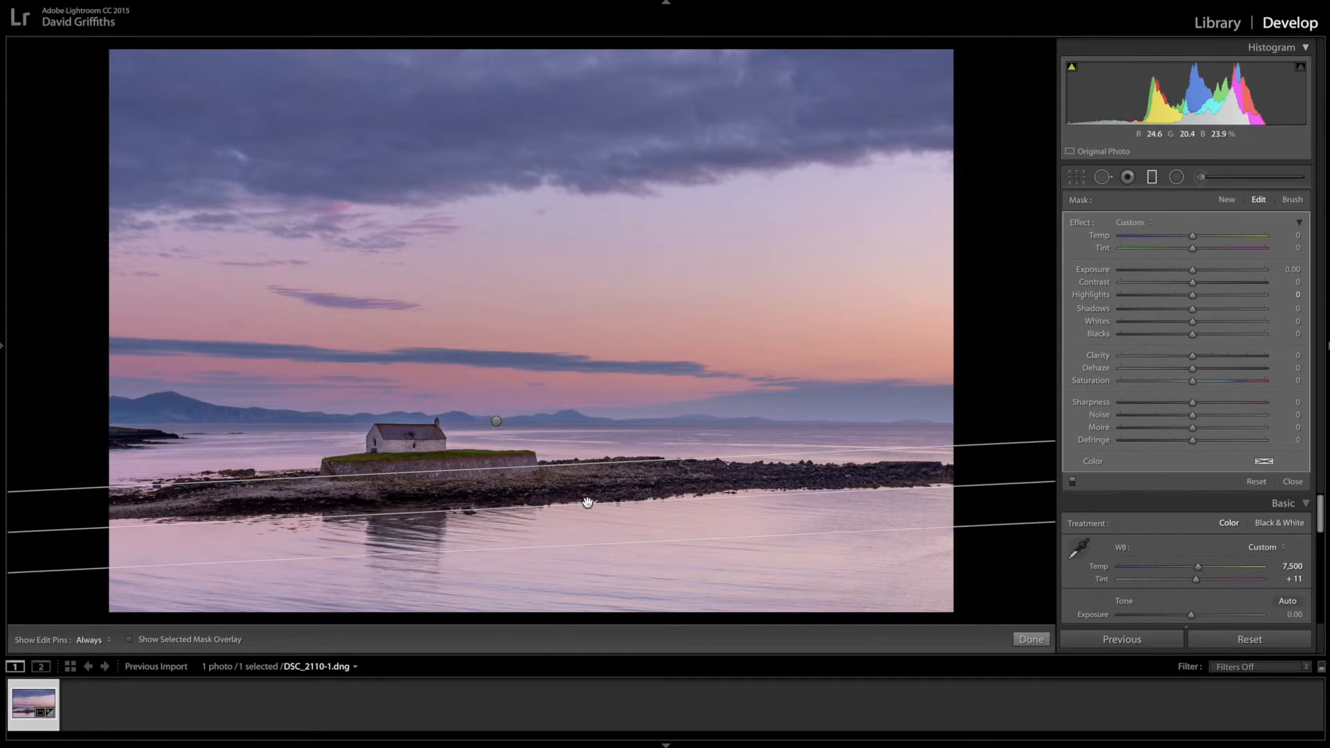
drag(584, 503, 563, 504)
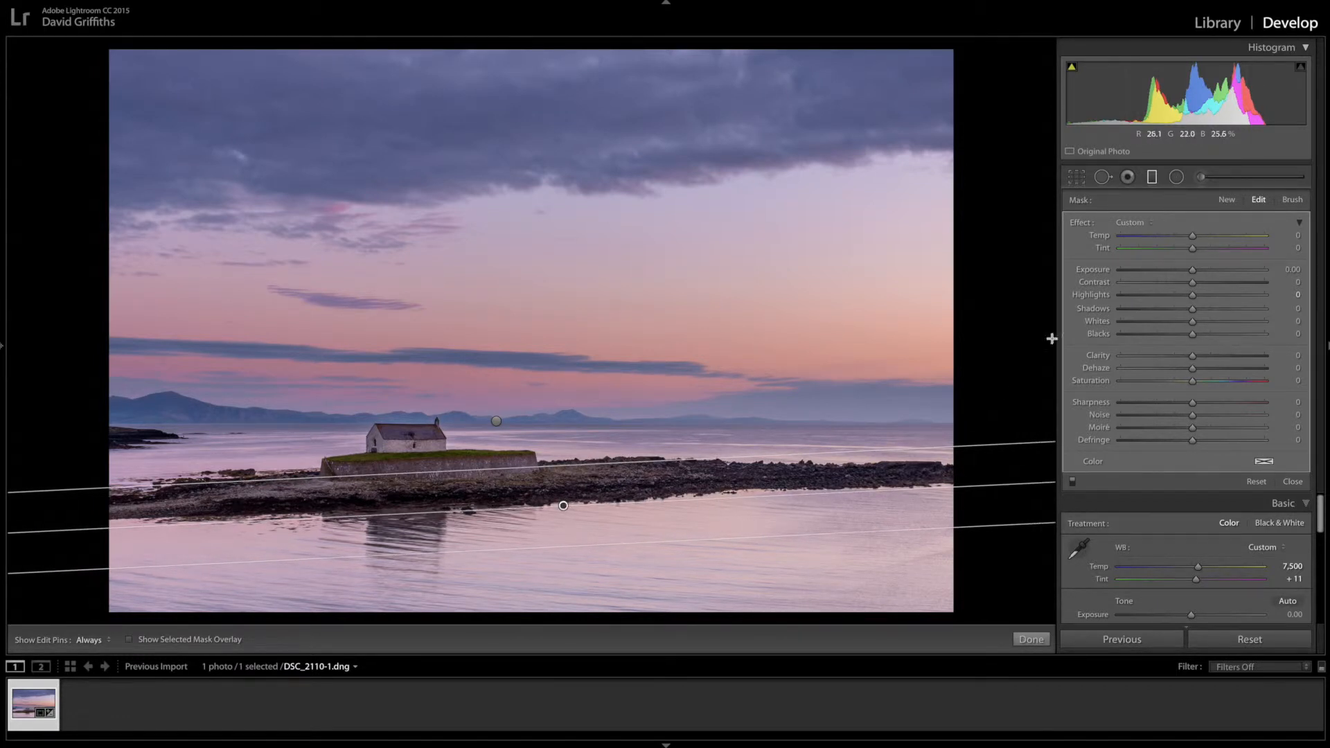
drag(1192, 270, 1180, 274)
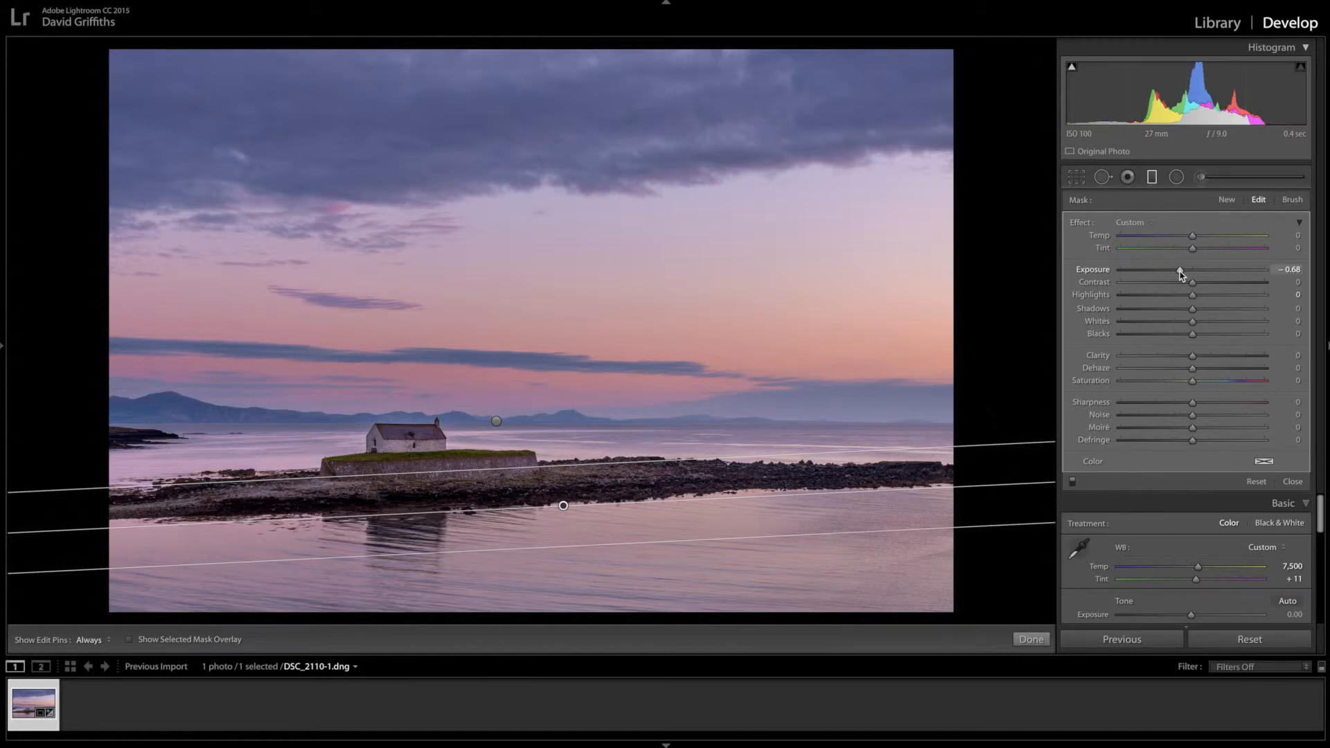
click(1293, 481)
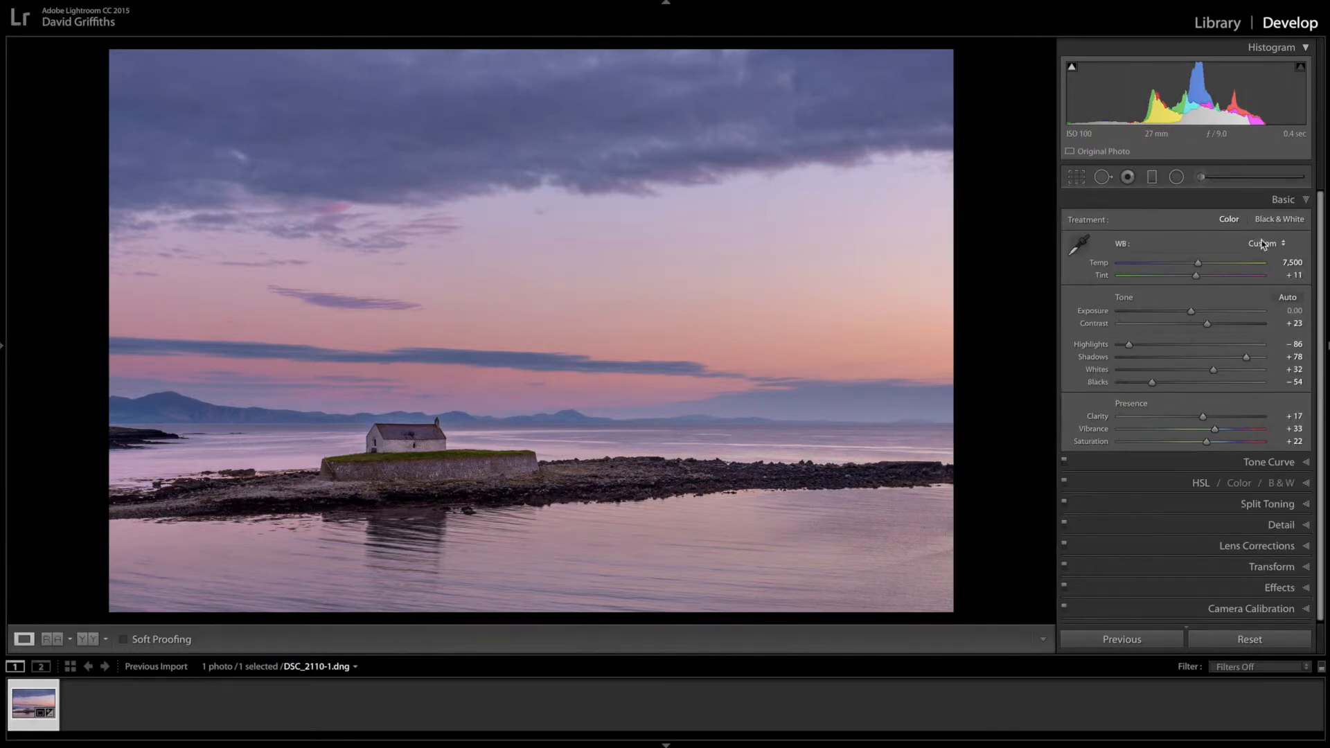
Apply luminance noise reduction of 20 to the photo.
click(1291, 201)
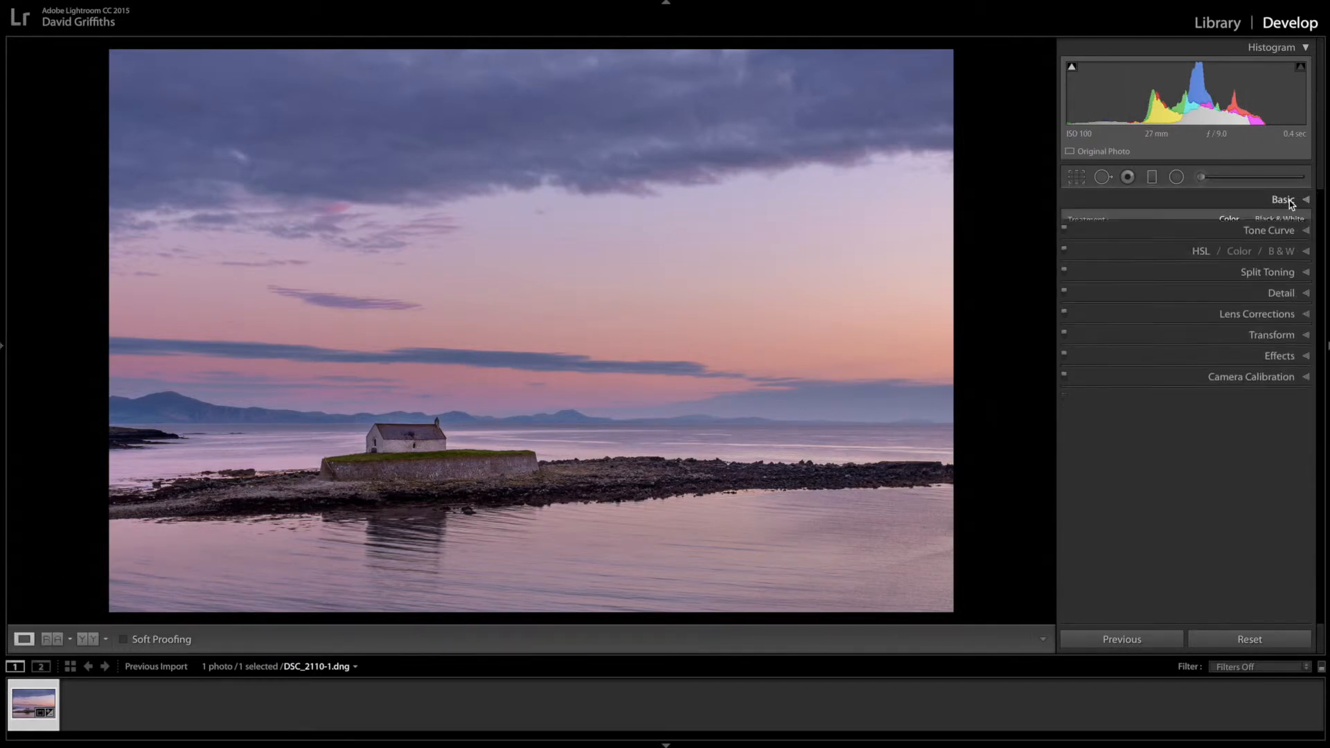
click(1281, 284)
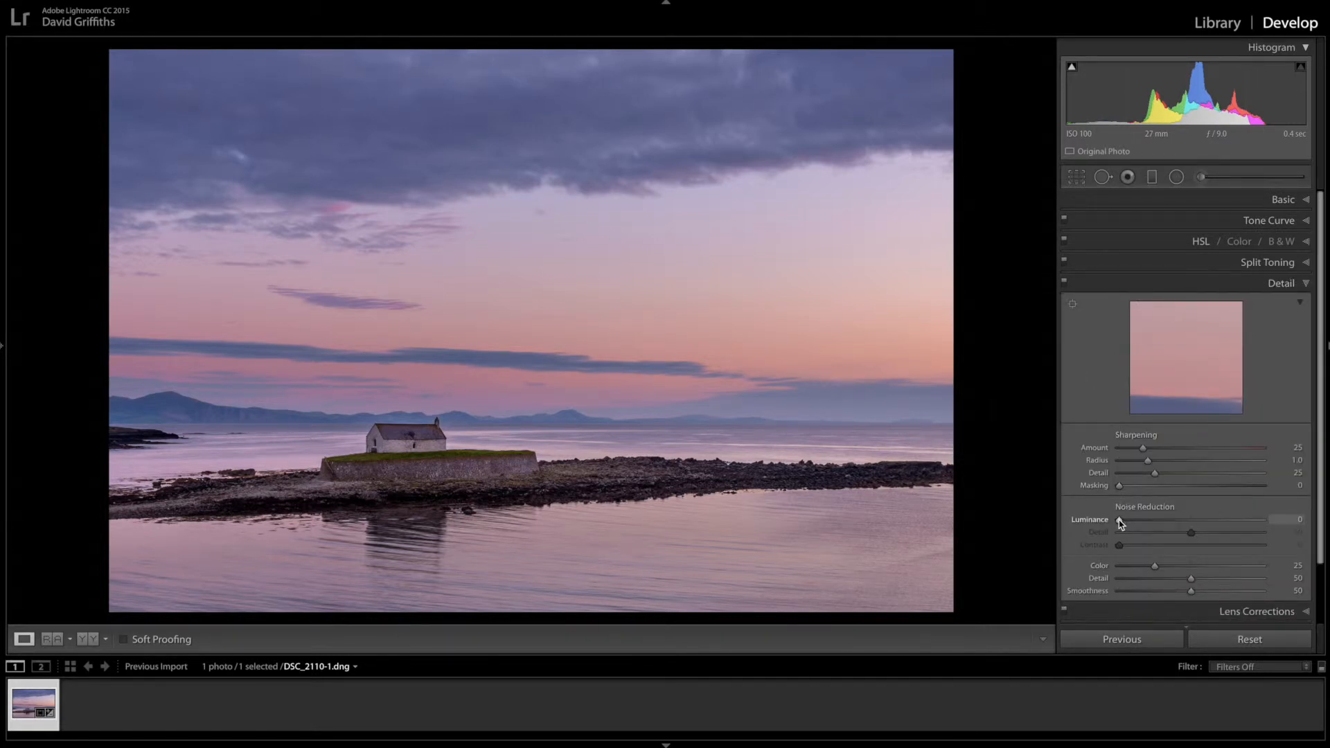
drag(1119, 520, 1148, 521)
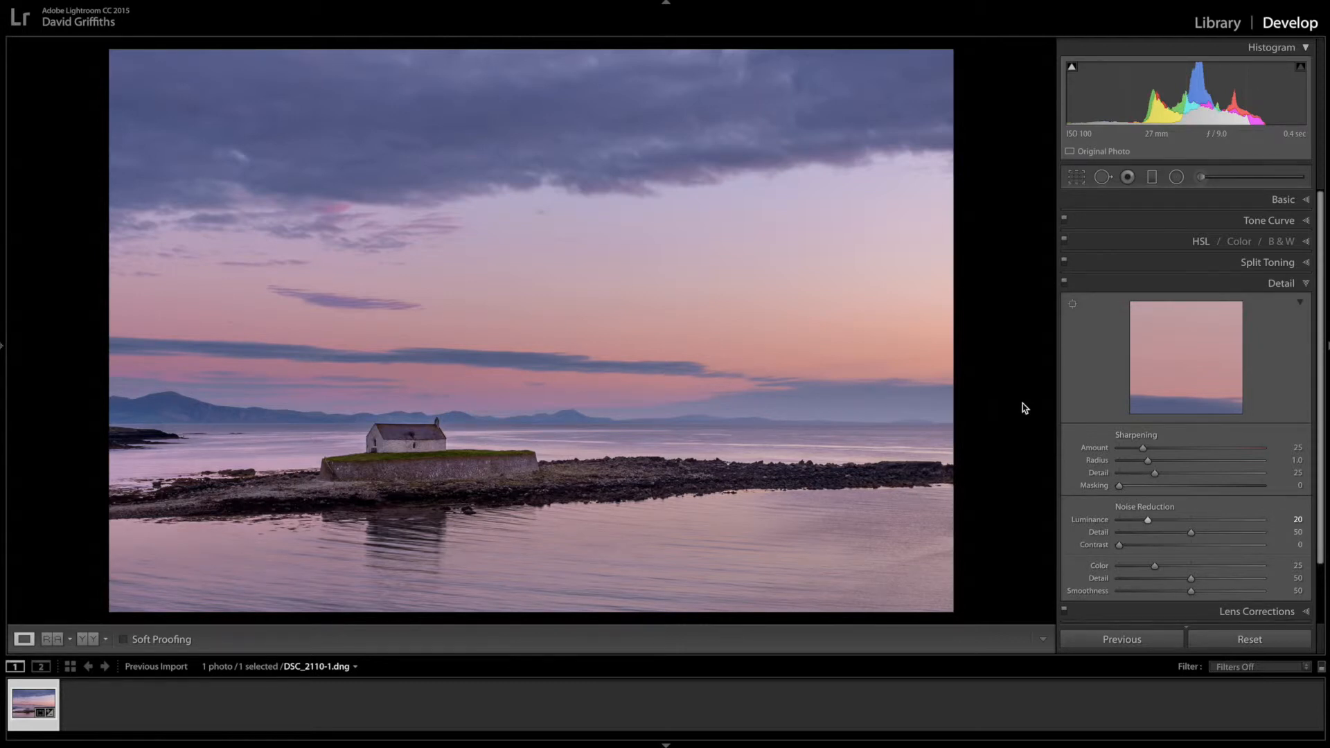
click(1306, 285)
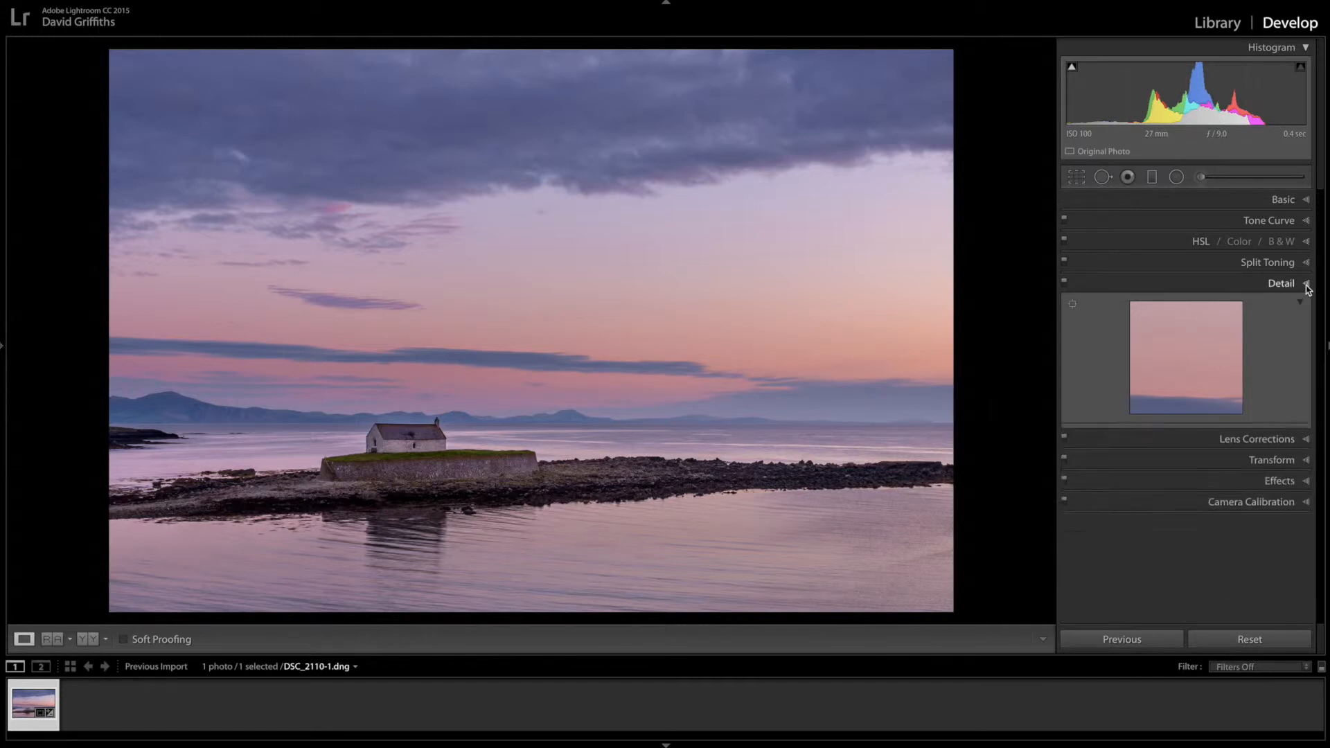
Fine-tune the red and orange hues, and set saturation to +7 for red and +2 for orange.
click(1200, 244)
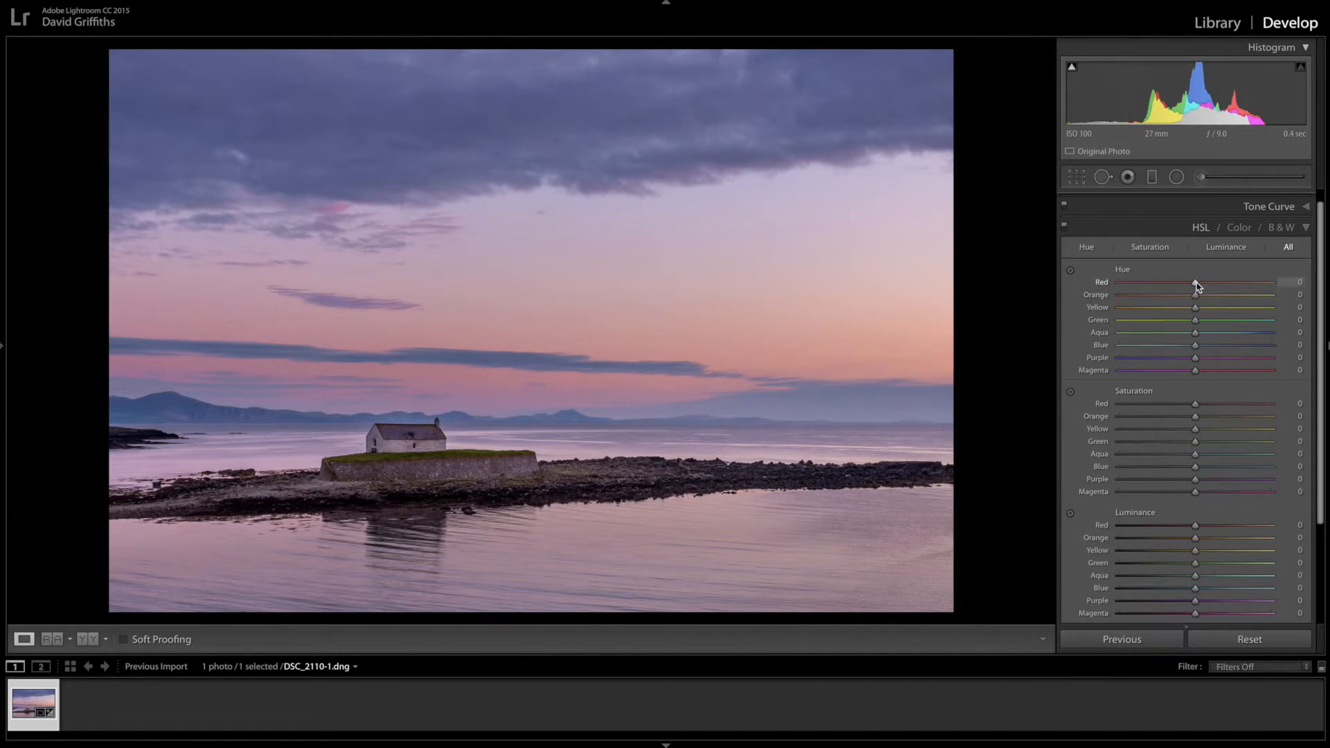
mouse_move(1195, 282)
mouse_down()
mouse_move(1176, 285)
mouse_move(1190, 296)
mouse_up()
drag(1202, 404, 1199, 419)
Add a dark post-crop vignette with amount −28 and feather 64.
drag(1322, 305, 1322, 438)
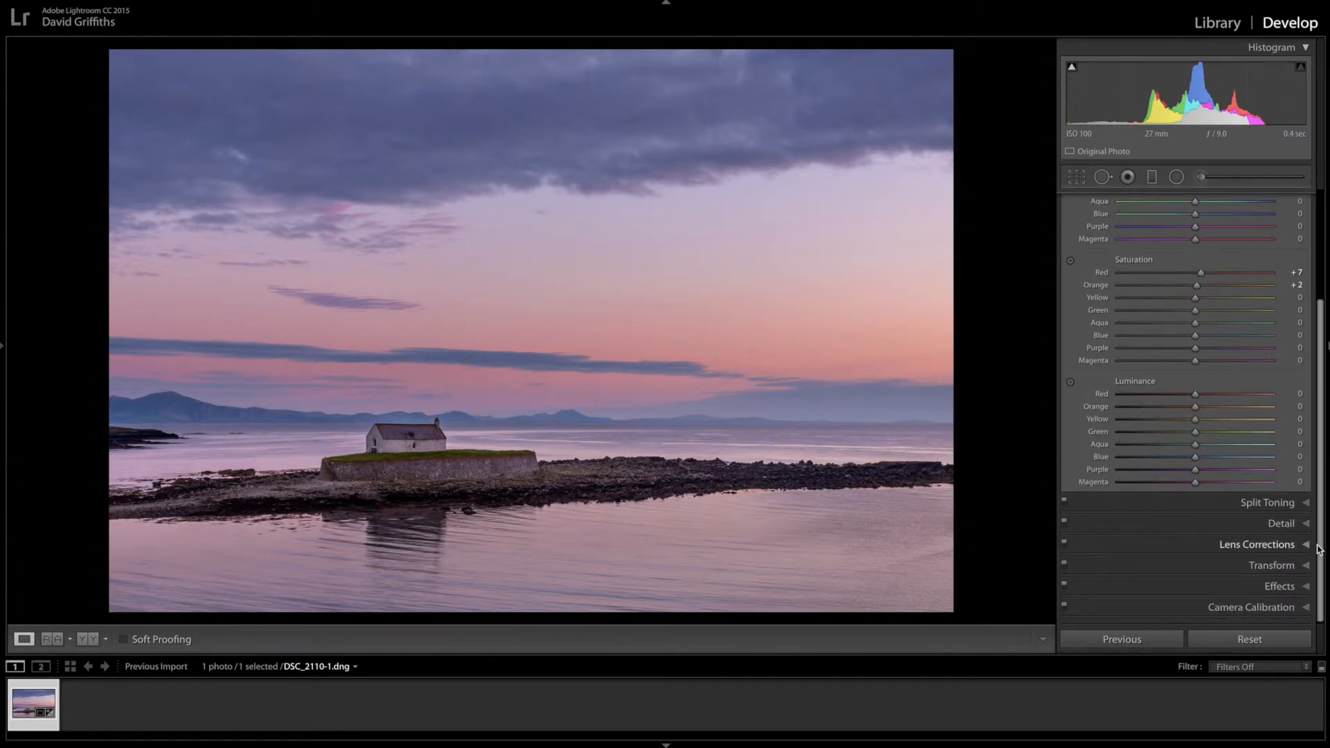
click(1307, 586)
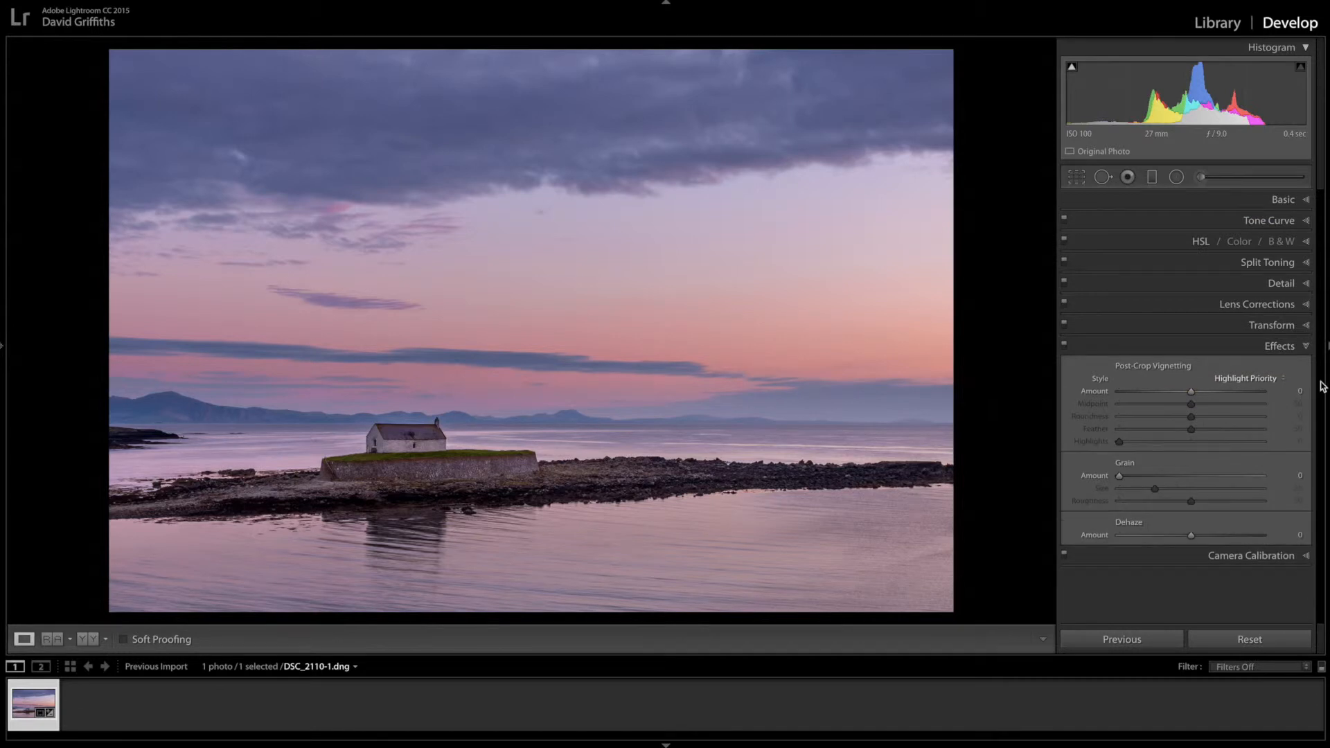
drag(1191, 394, 1177, 395)
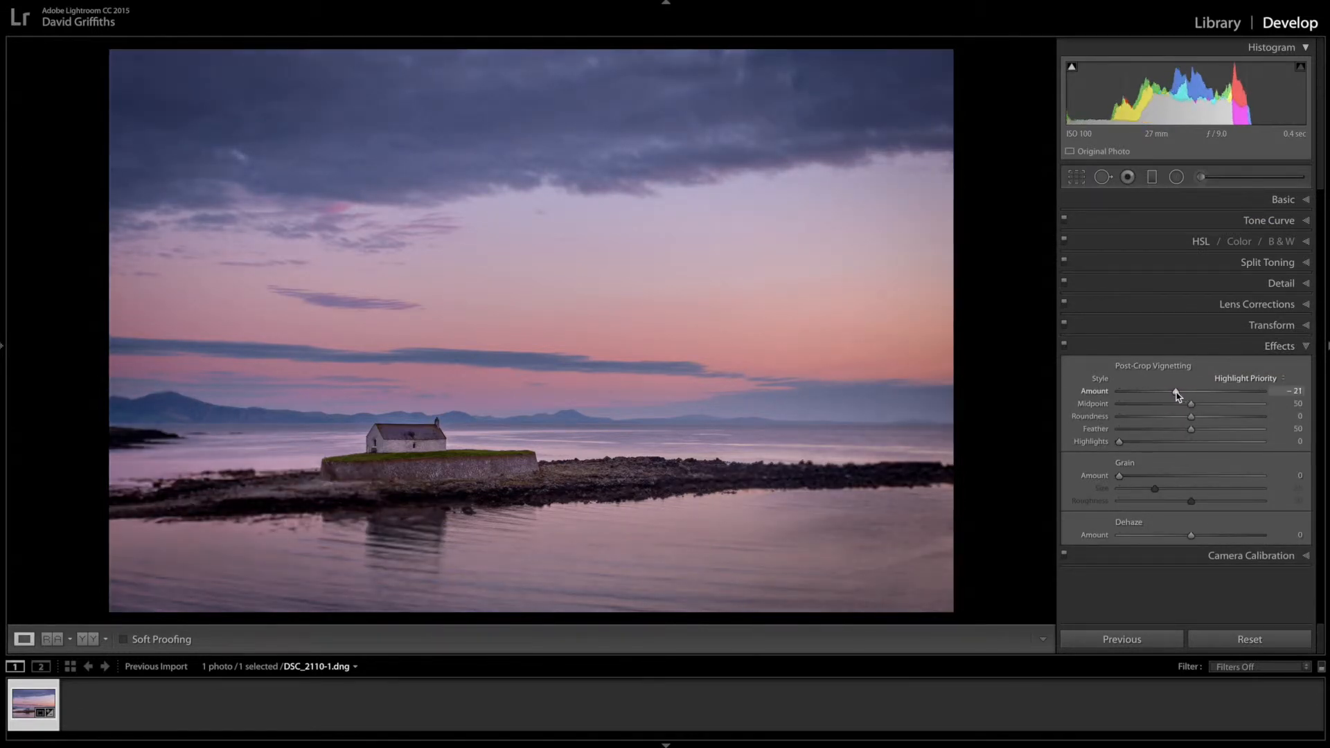
drag(1177, 394, 1212, 431)
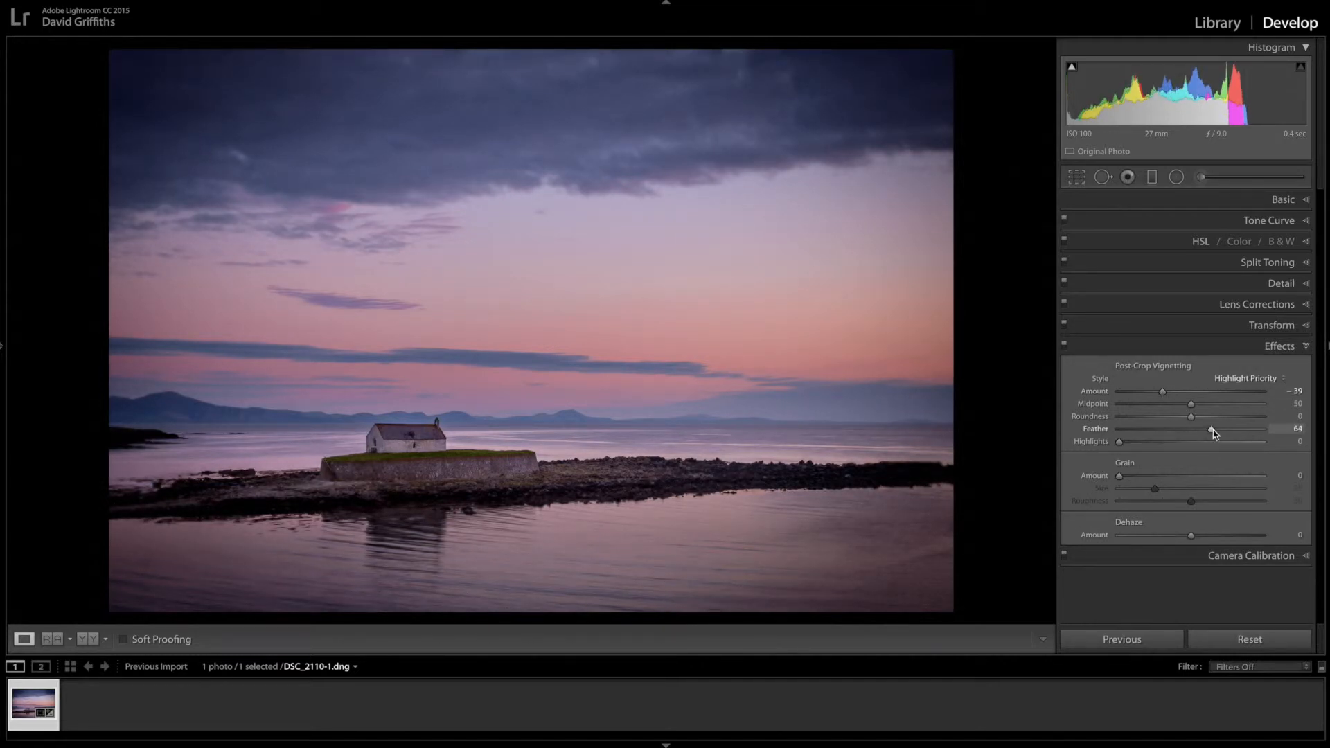
drag(1164, 393, 1174, 394)
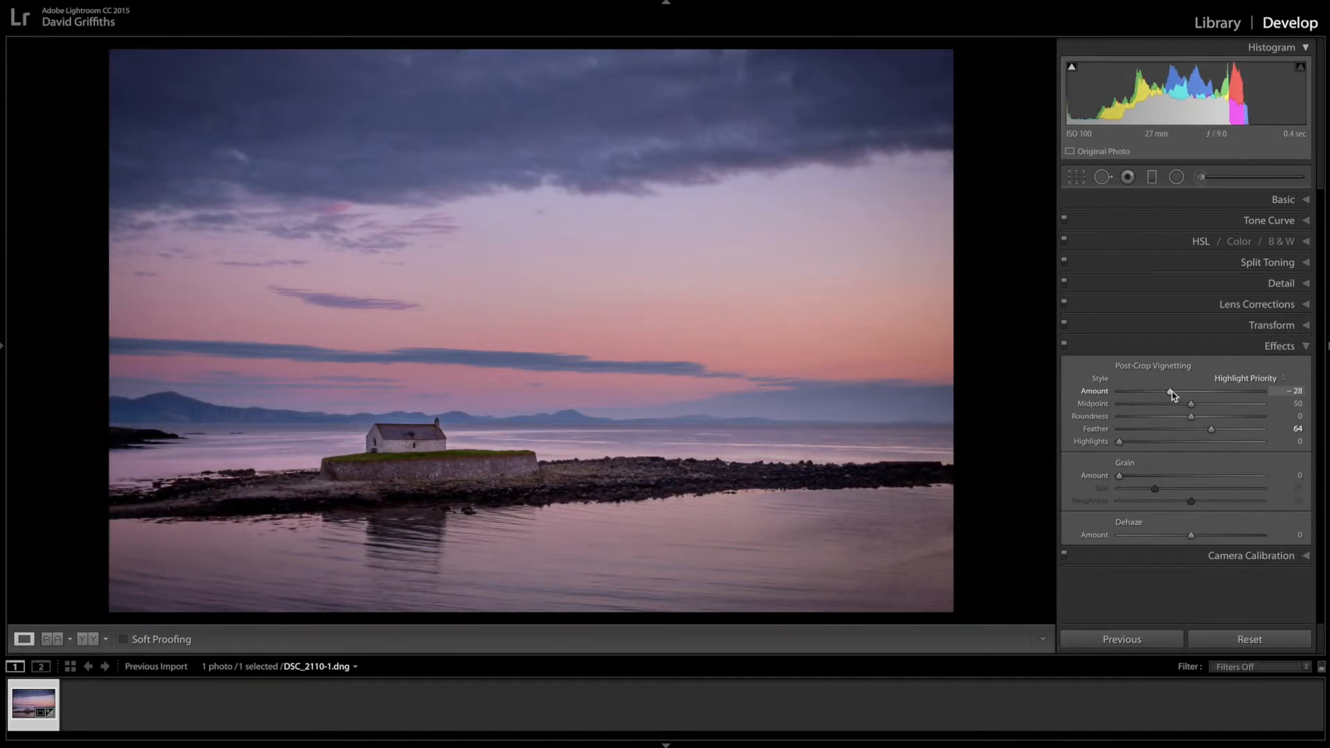
click(1307, 347)
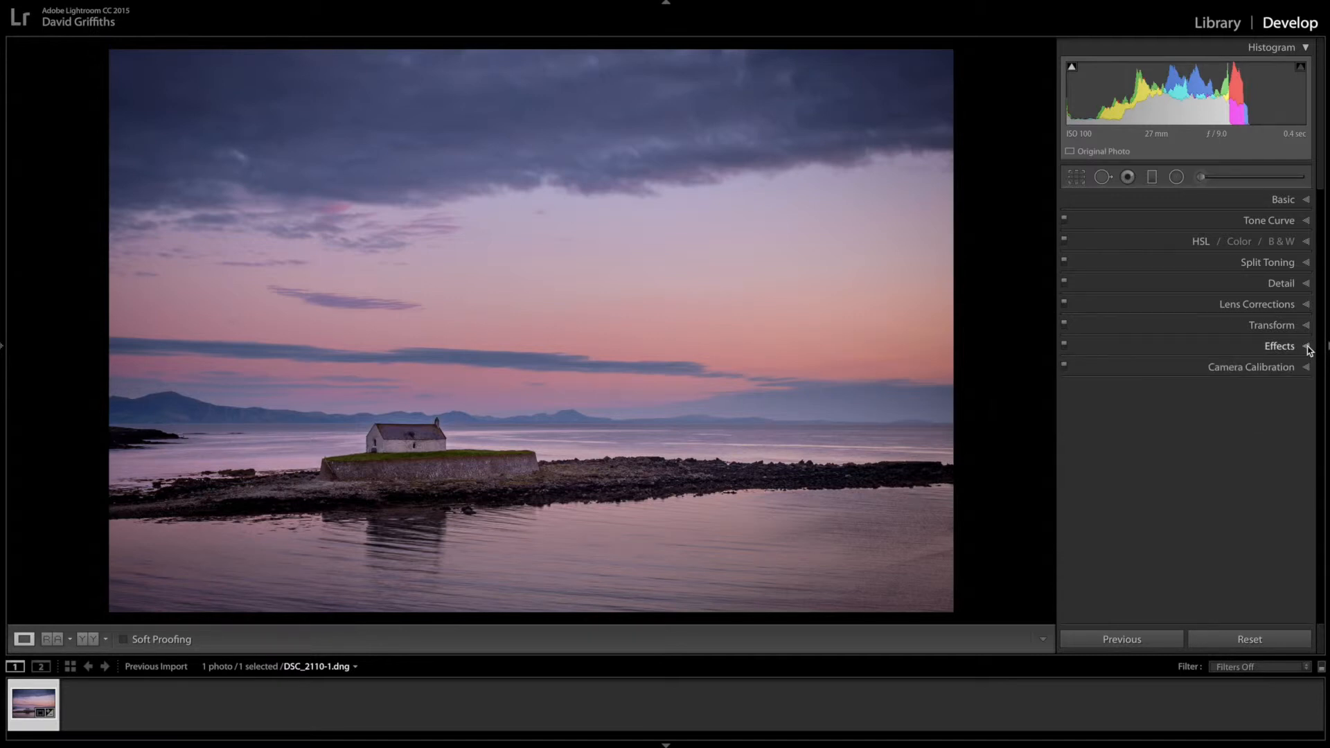
Set blacks to −41 and exposure to +0.35, and compare the edited photo side by side with the original.
click(1306, 199)
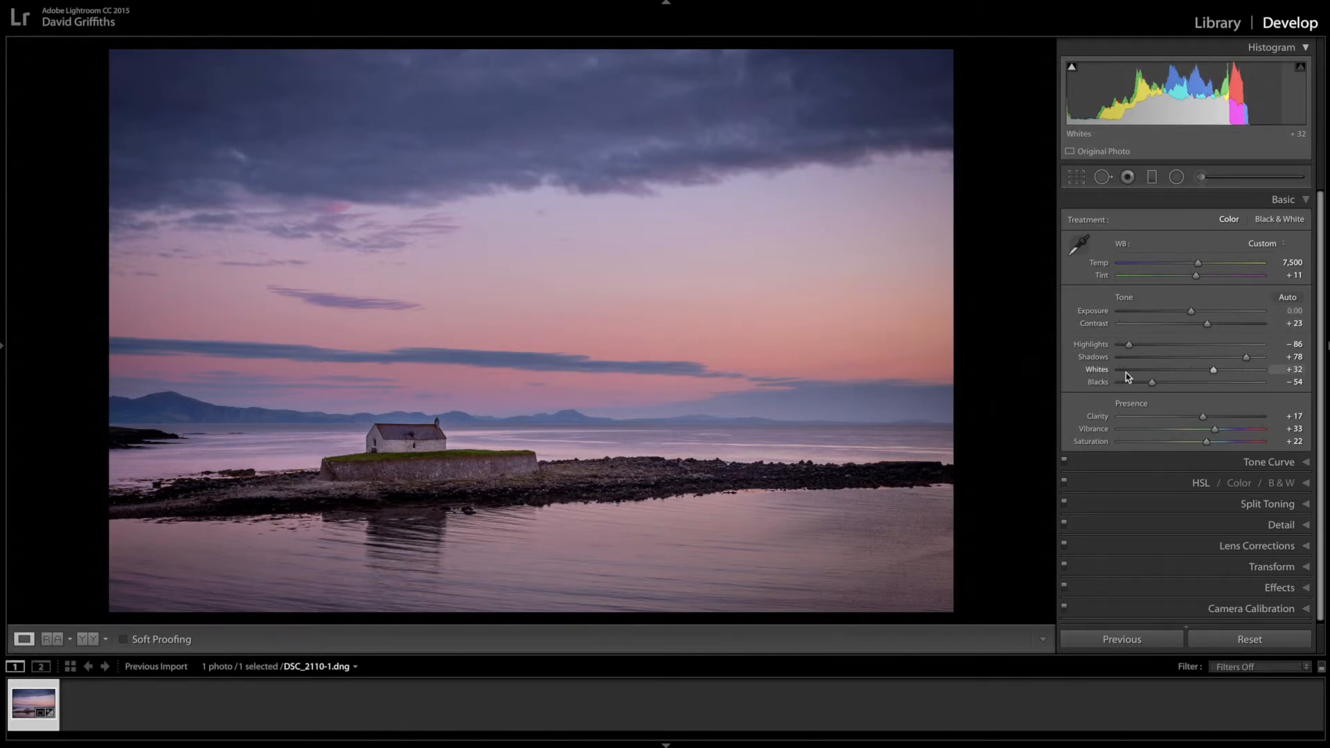
drag(1153, 388, 1163, 385)
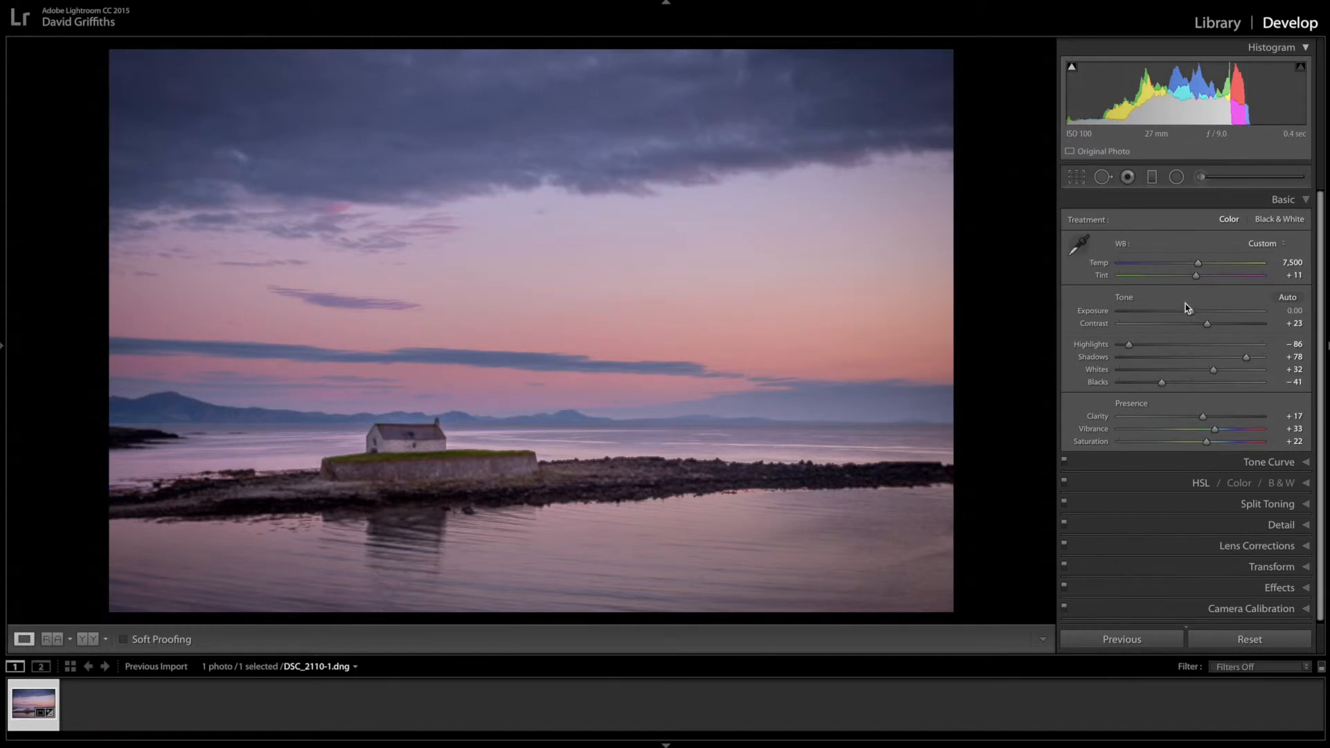
drag(1191, 316, 1198, 316)
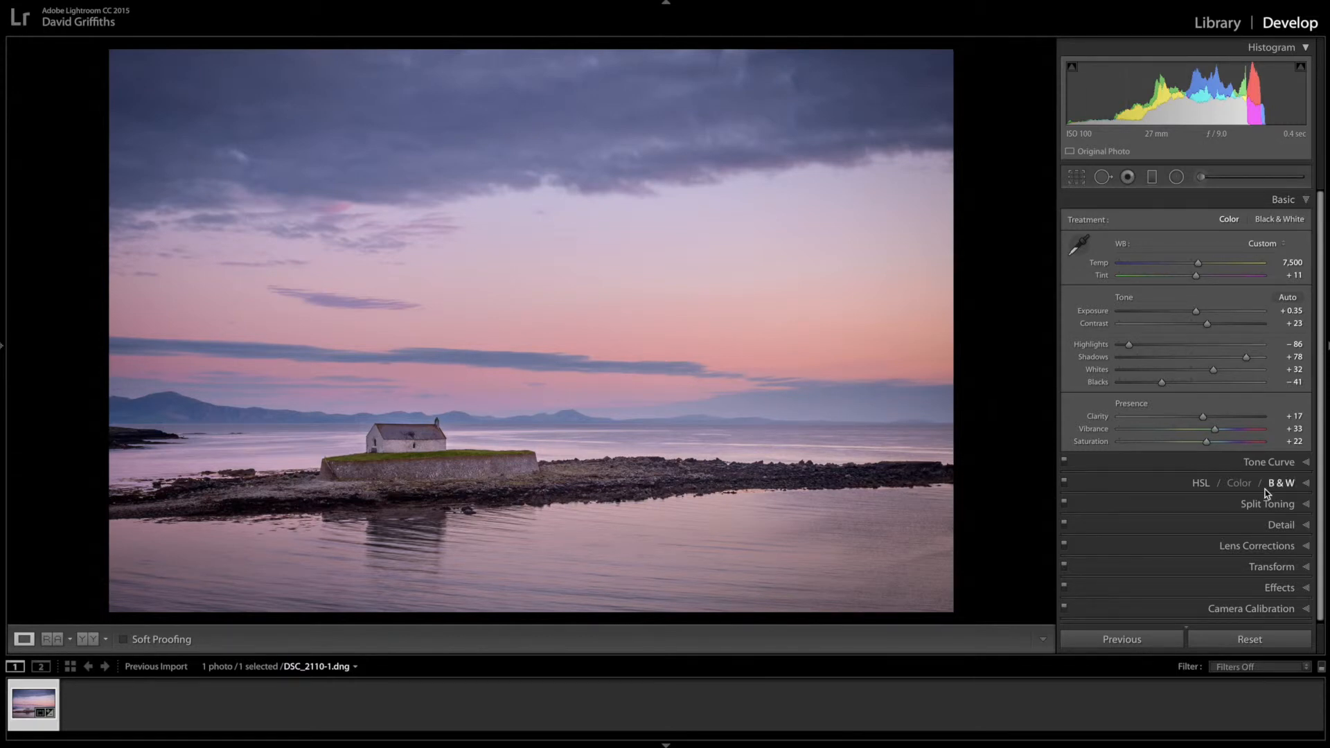
click(1307, 201)
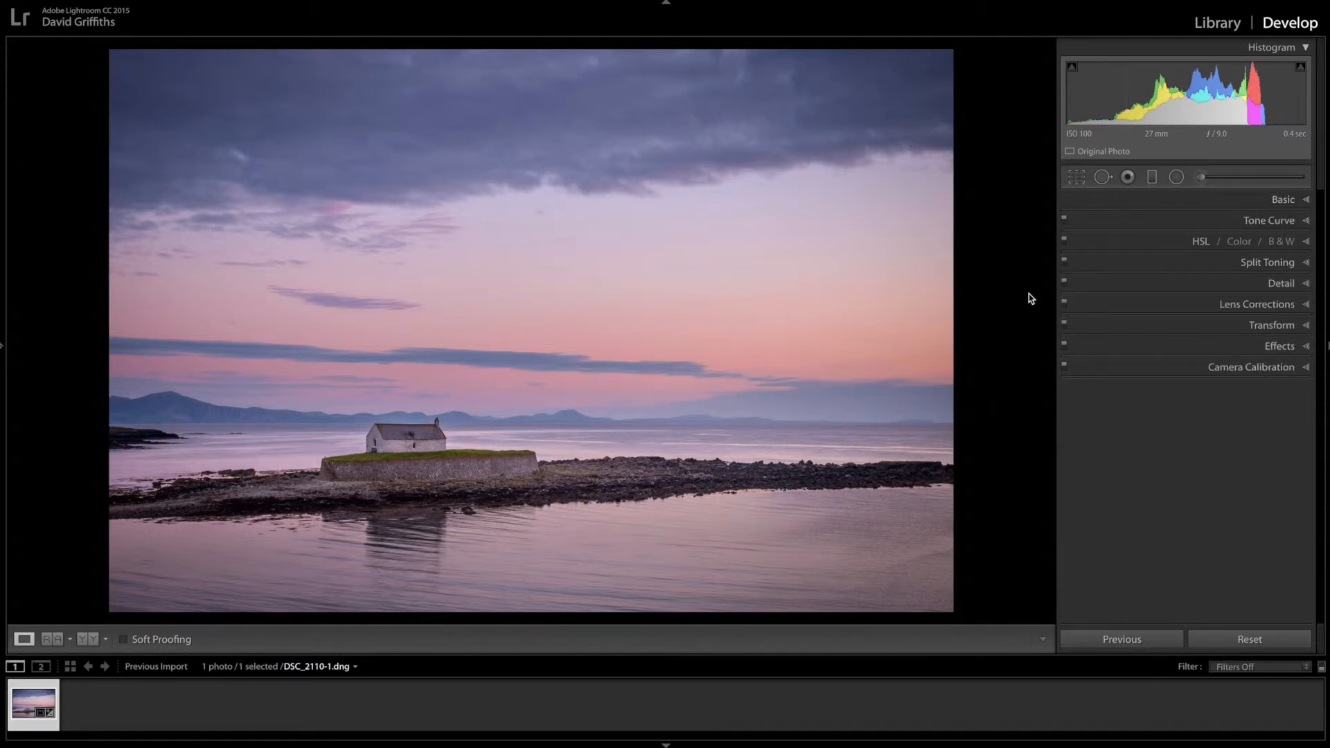
key(y)
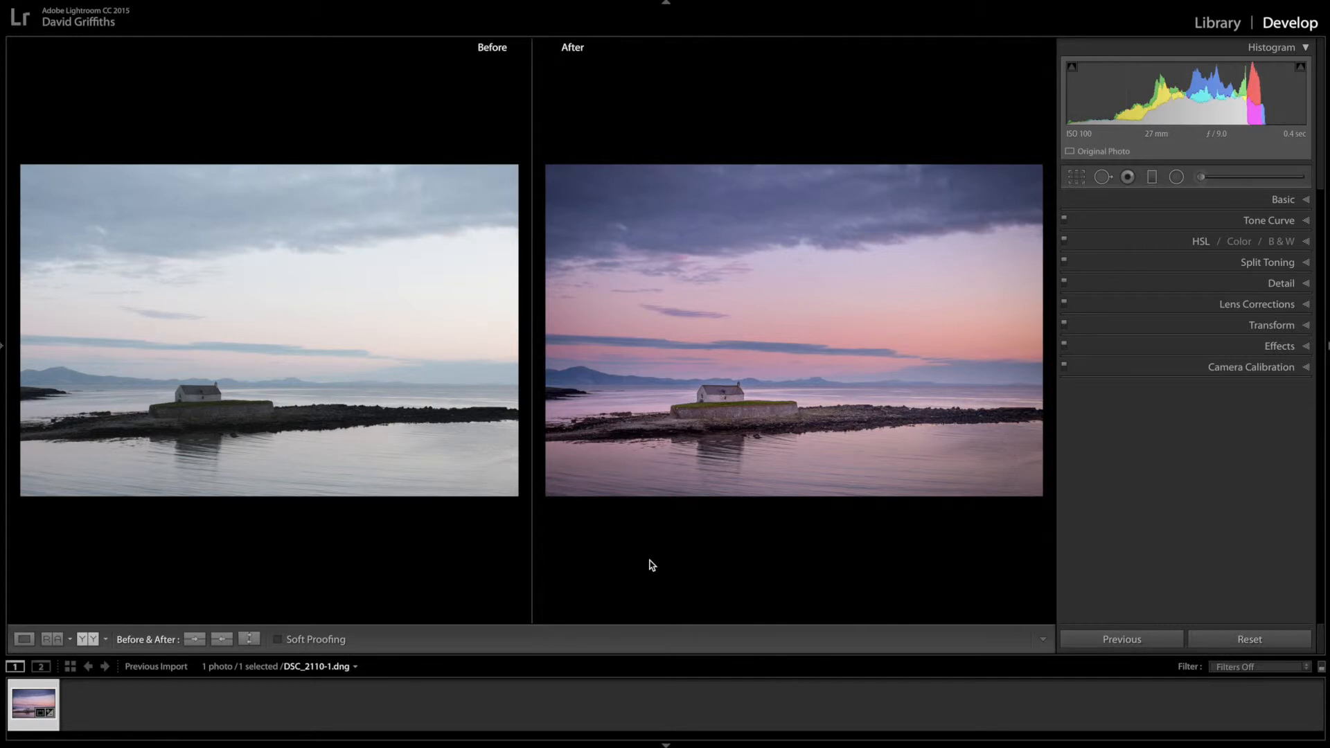
key(y)
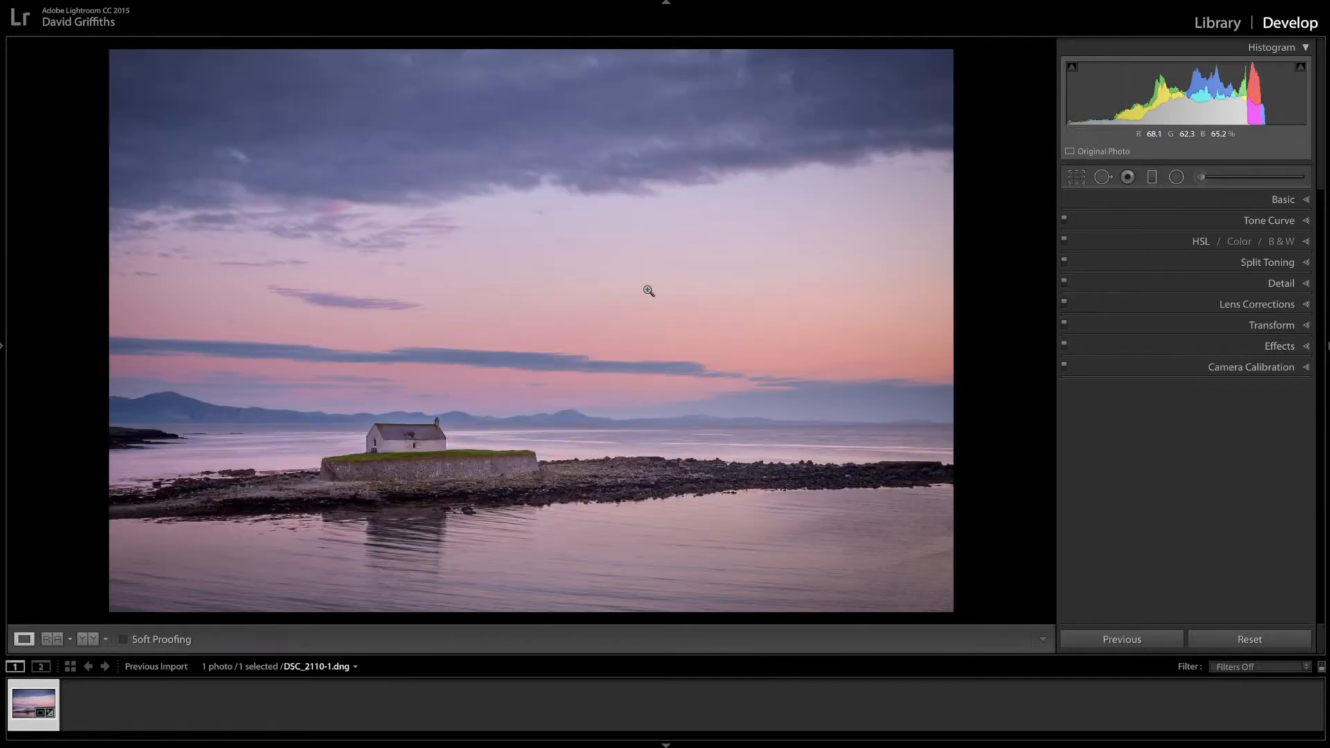
Open the edited photo in Photoshop as a Smart Object.
right_click(646, 288)
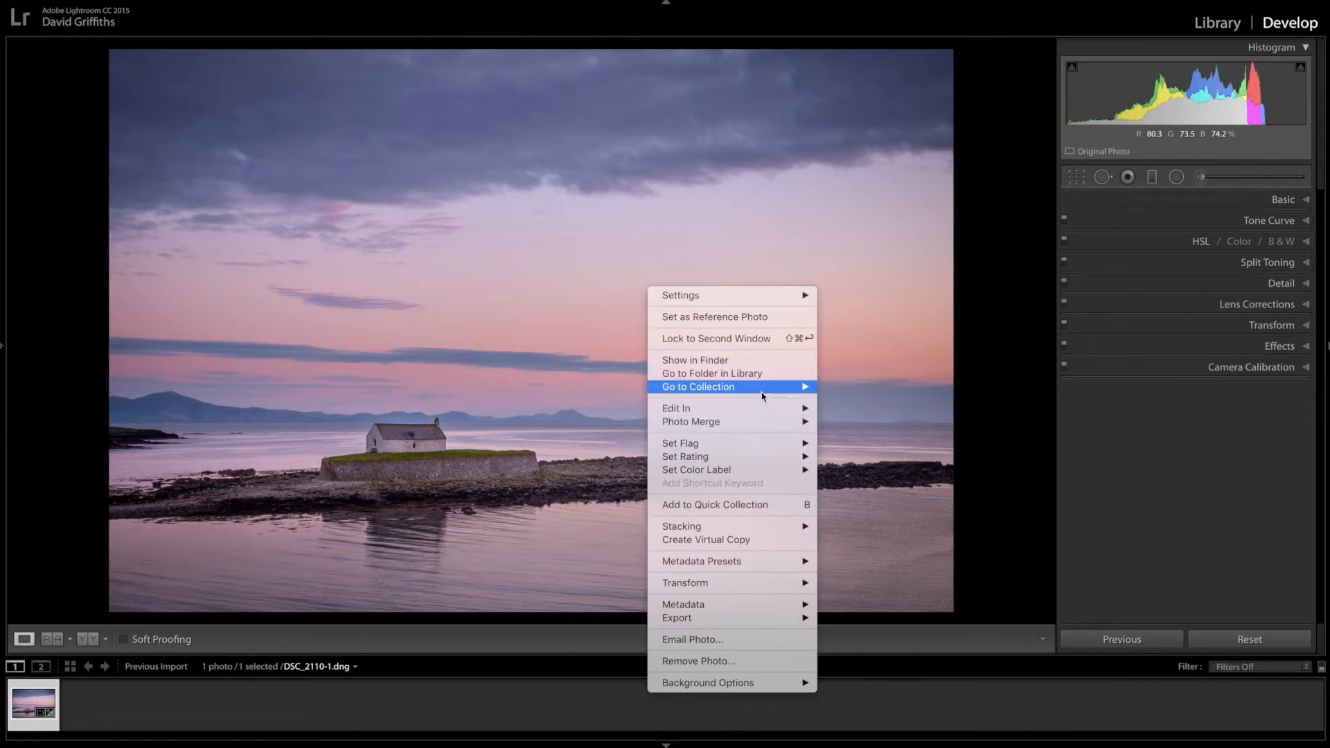
mouse_move(762, 408)
click(883, 444)
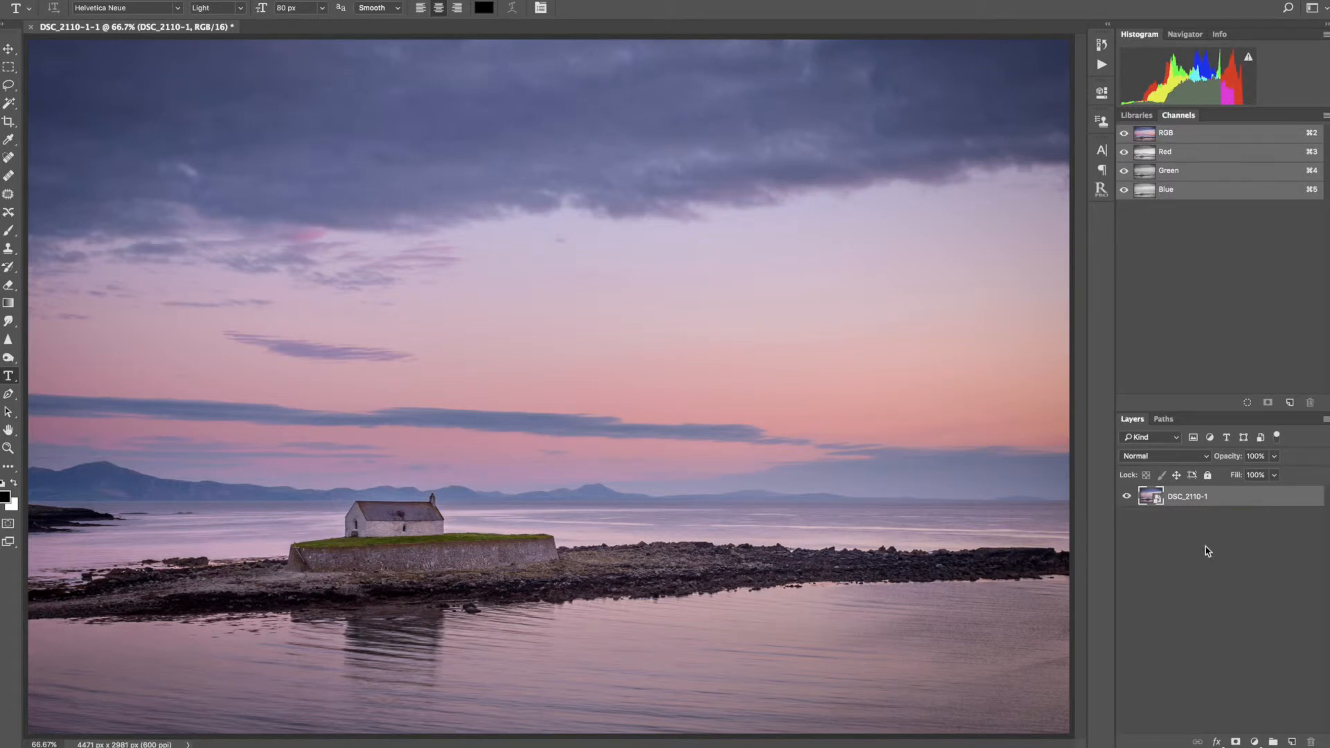
Add a new empty layer and set the foreground colour to the dusky pink #c4889c sampled from the low sky.
click(1291, 742)
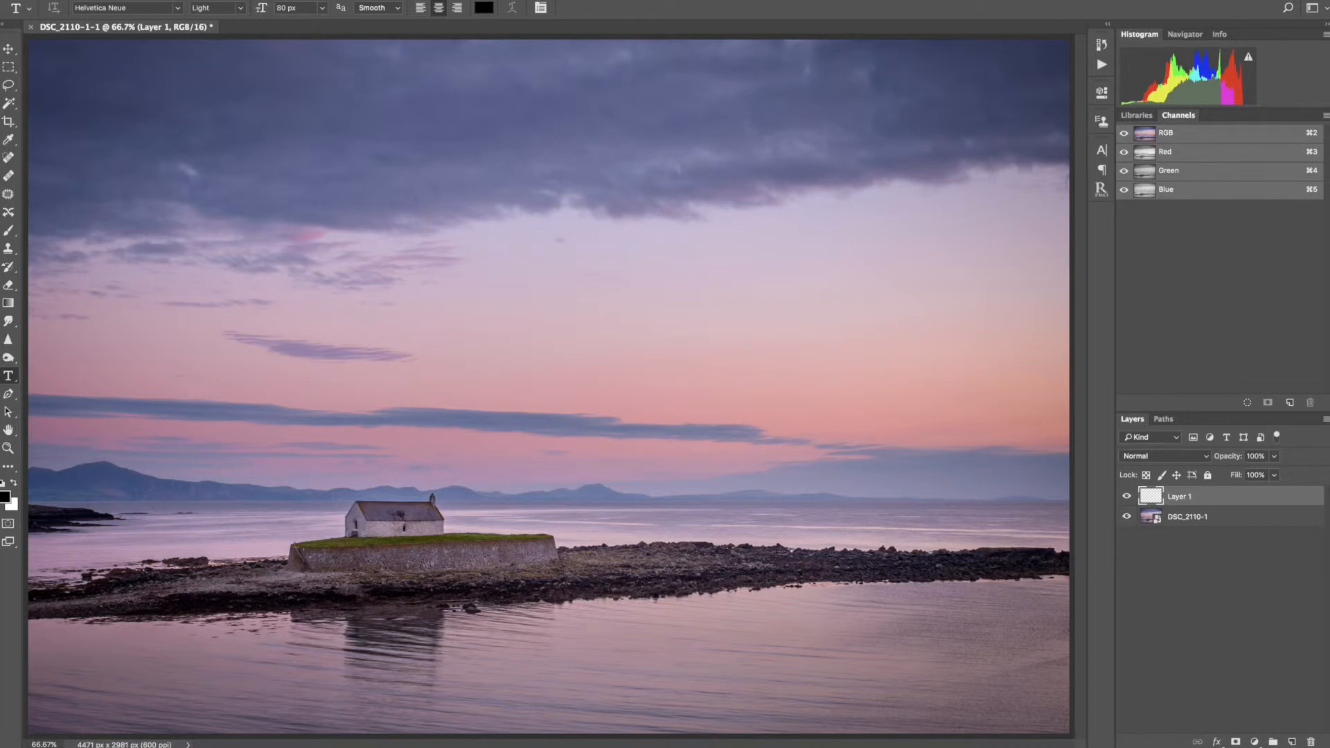
click(5, 498)
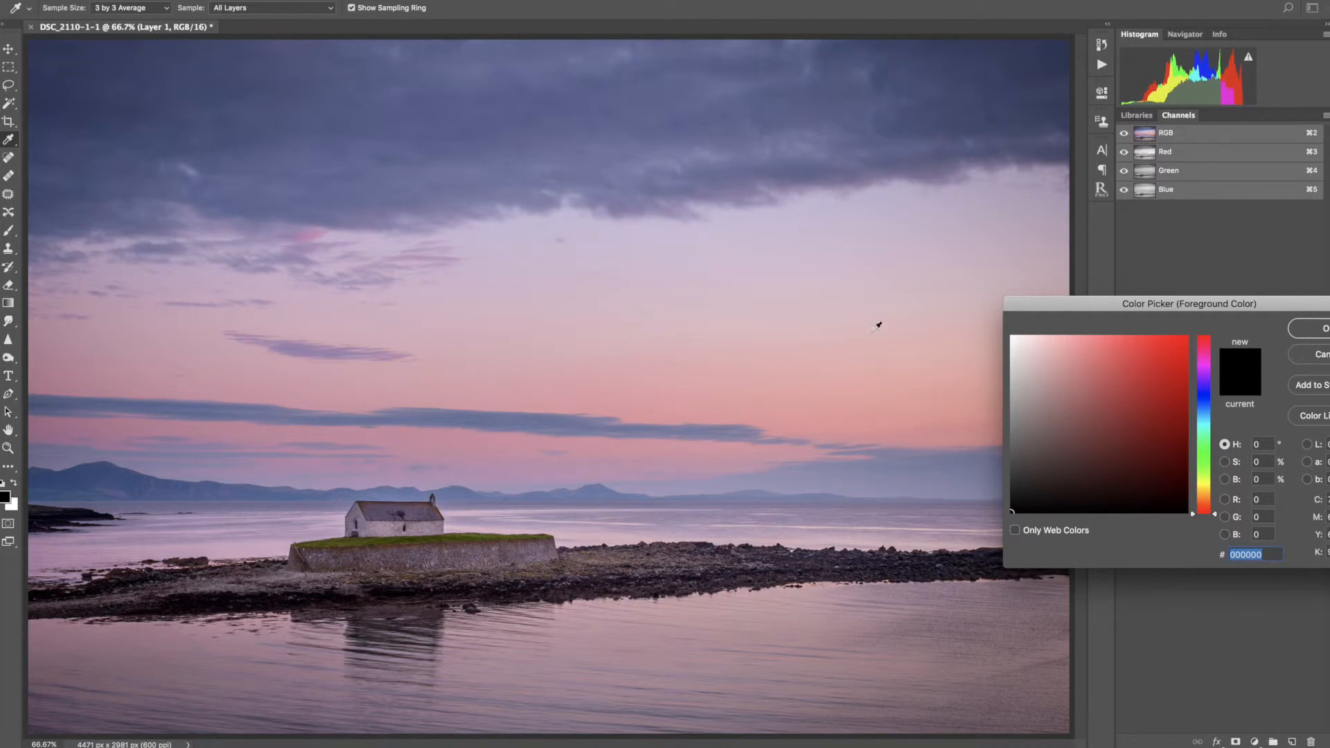
click(646, 415)
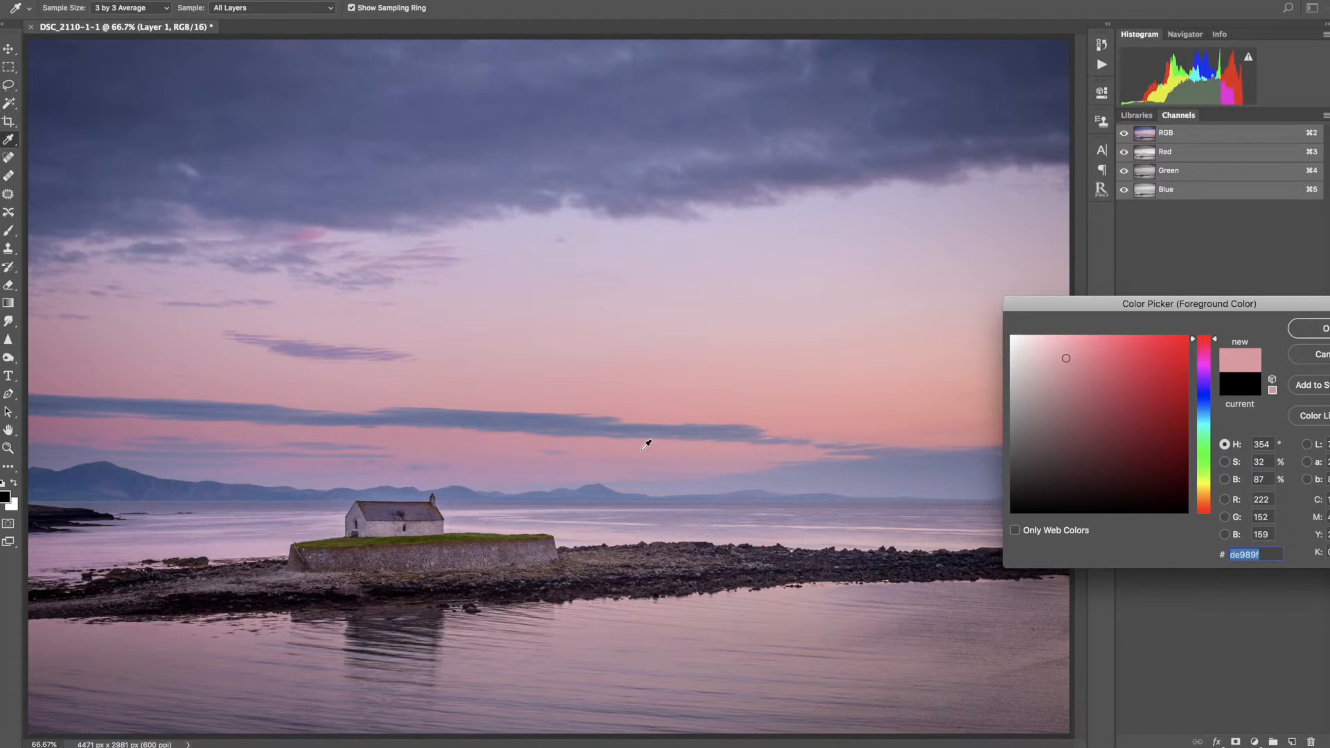
click(339, 436)
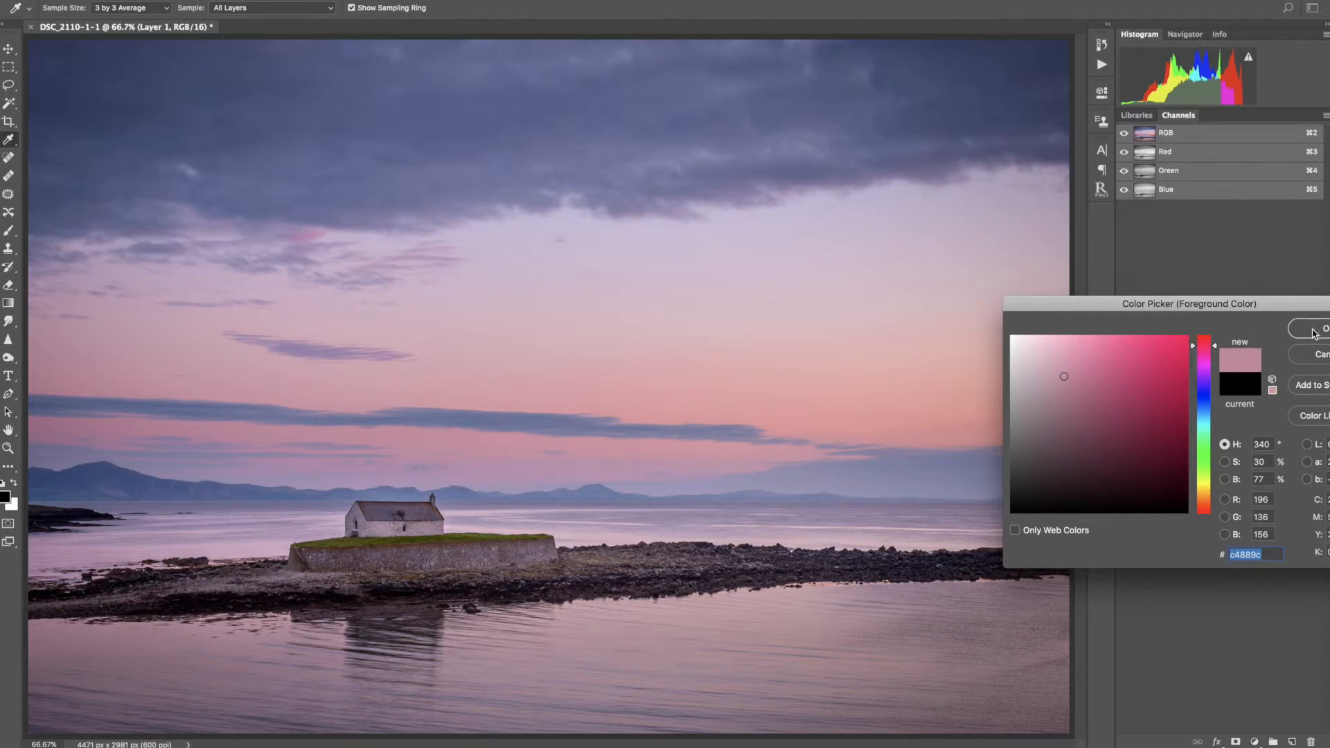
drag(1281, 309, 1207, 310)
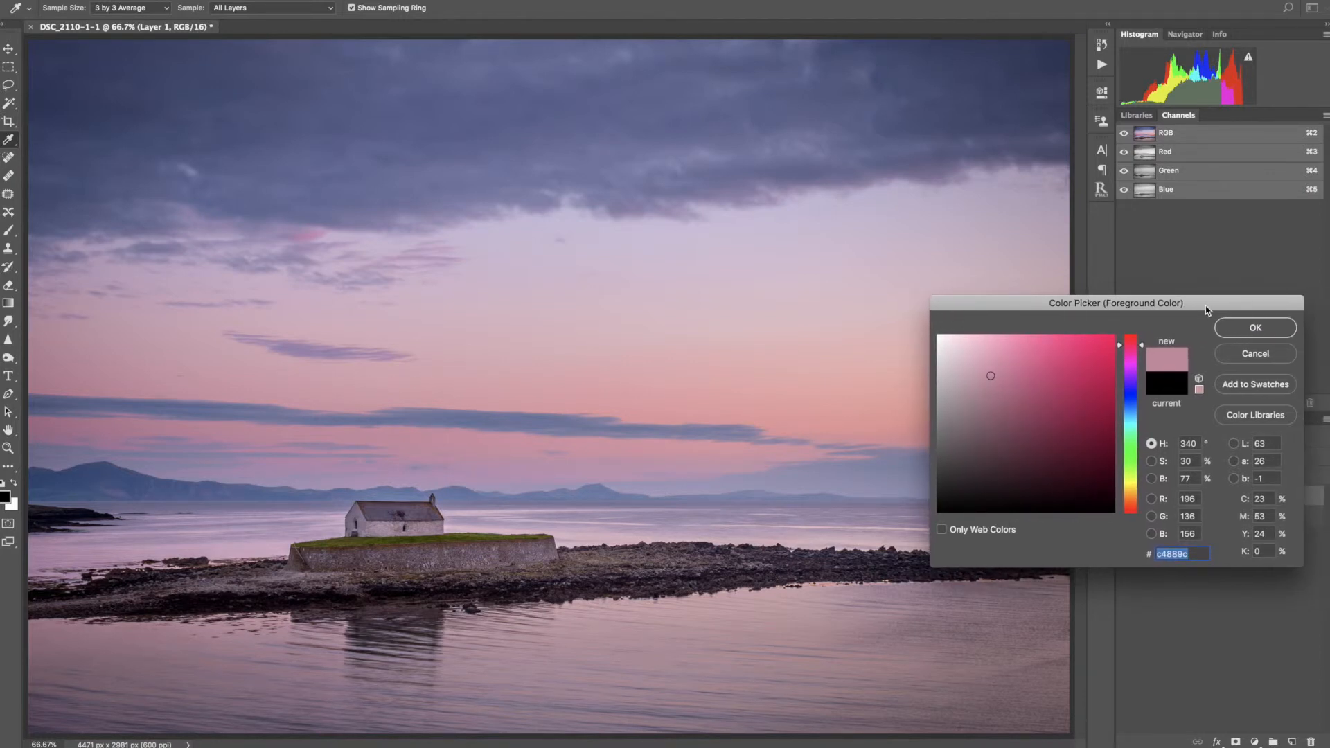
click(1251, 331)
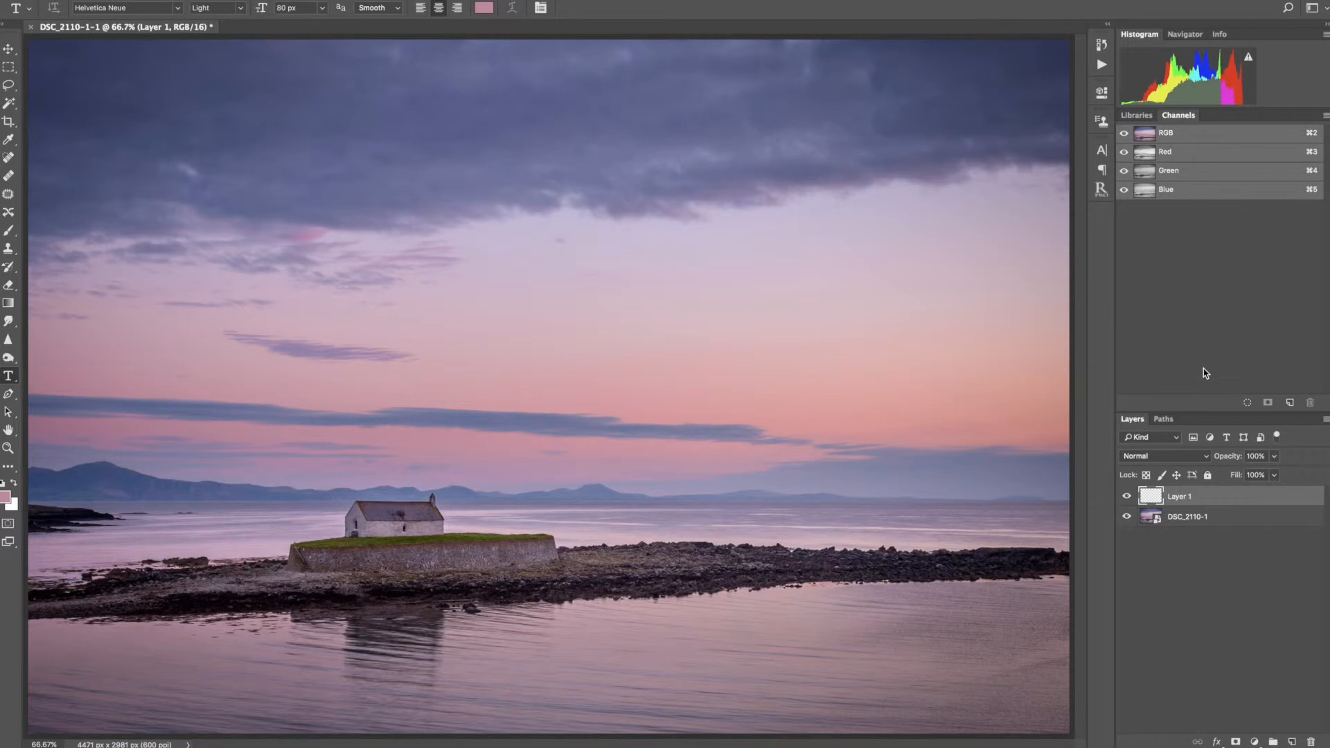
Paint the whole sky down to the distant hills in pink on the new layer with a soft 700 px brush at 100% opacity.
key(b)
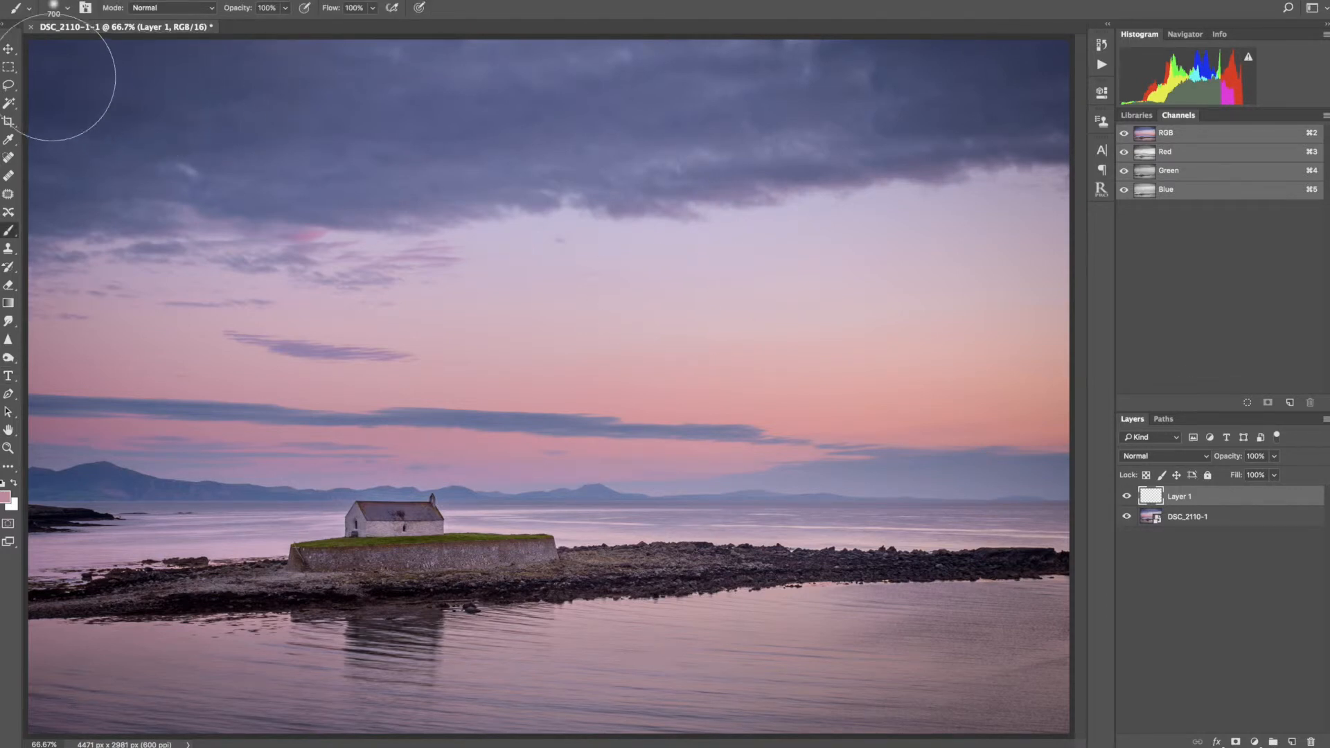
drag(60, 81, 291, 79)
mouse_move(380, 77)
mouse_down()
mouse_move(870, 89)
mouse_move(1080, 76)
mouse_move(423, 75)
mouse_move(14, 121)
mouse_move(1066, 208)
mouse_move(311, 242)
mouse_move(27, 211)
mouse_move(1099, 309)
mouse_move(360, 318)
mouse_move(34, 297)
mouse_move(1080, 374)
mouse_move(218, 304)
mouse_up()
mouse_move(124, 305)
mouse_down()
mouse_move(60, 352)
mouse_move(870, 364)
mouse_move(1105, 410)
mouse_move(897, 412)
mouse_move(560, 371)
mouse_move(70, 390)
mouse_up()
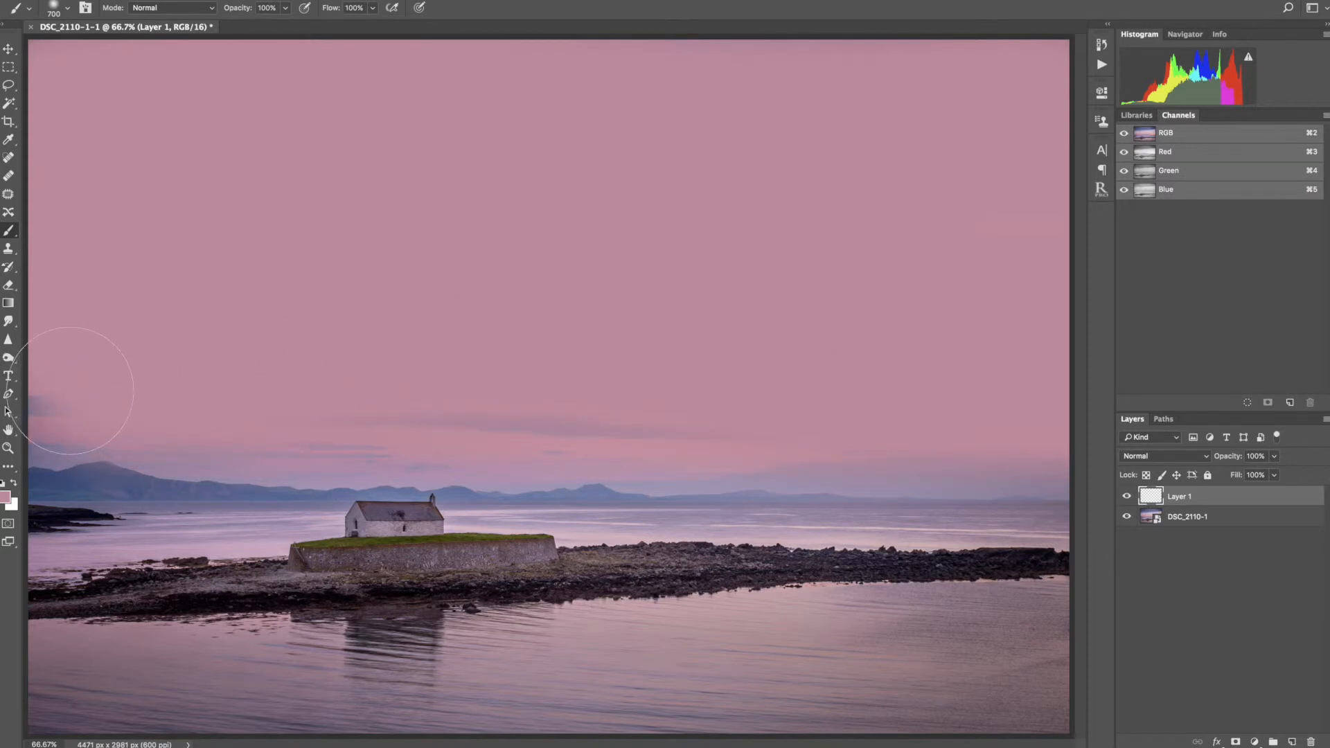
click(71, 390)
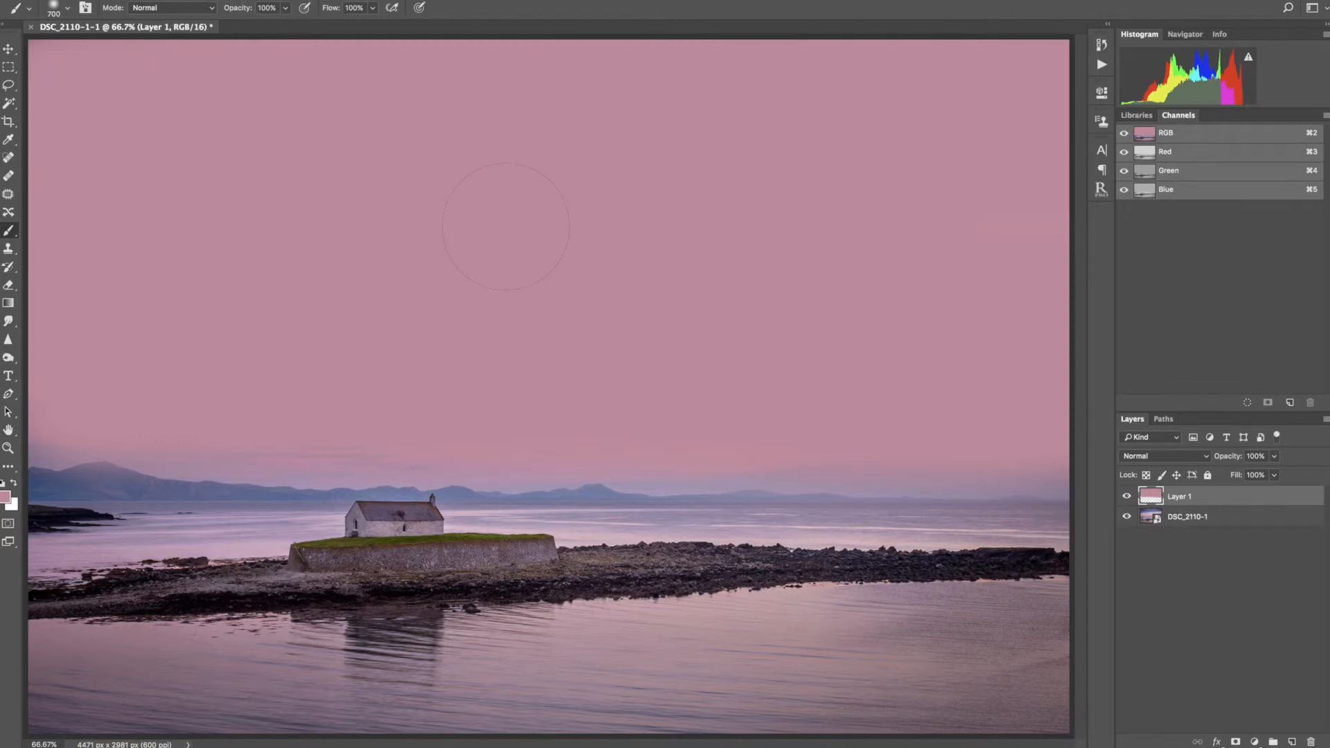
key(v)
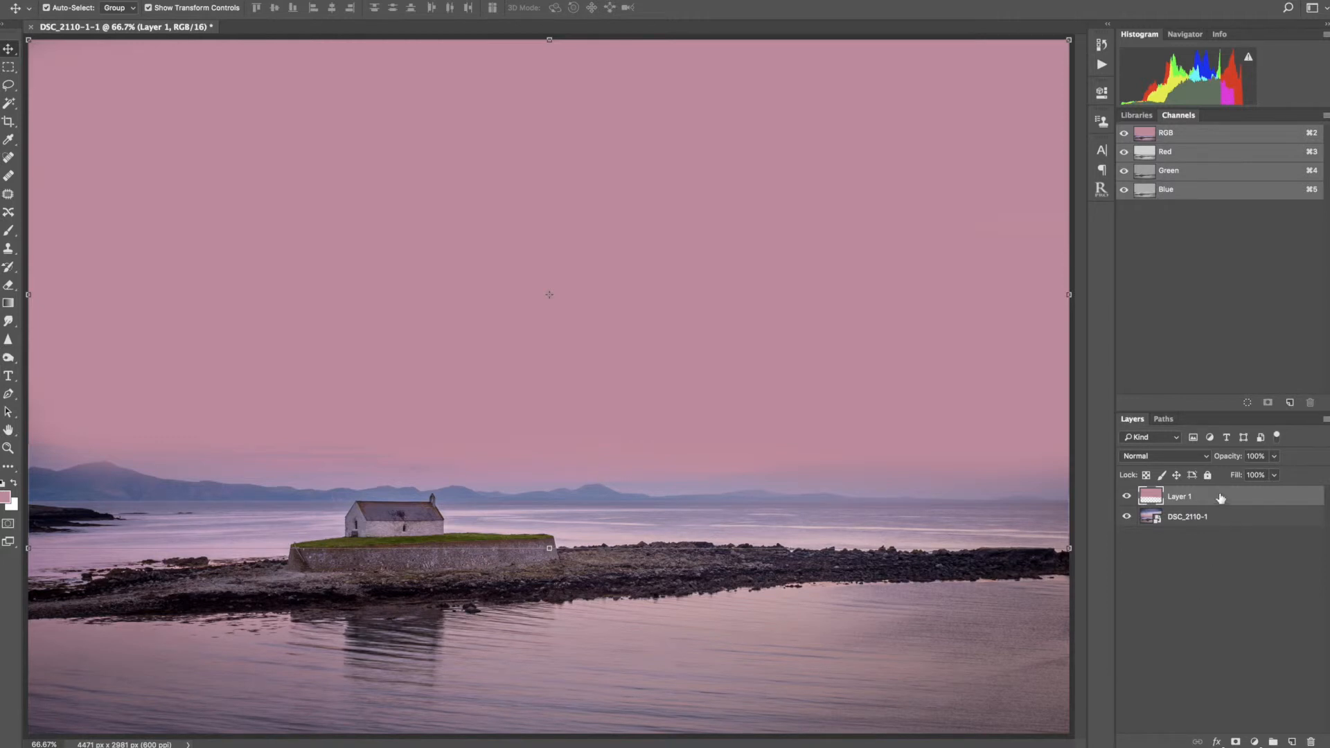
Add a layer mask to the pink layer and fill it using Apply Image with the merged RGB source, Multiply blending and 100% opacity.
click(1237, 741)
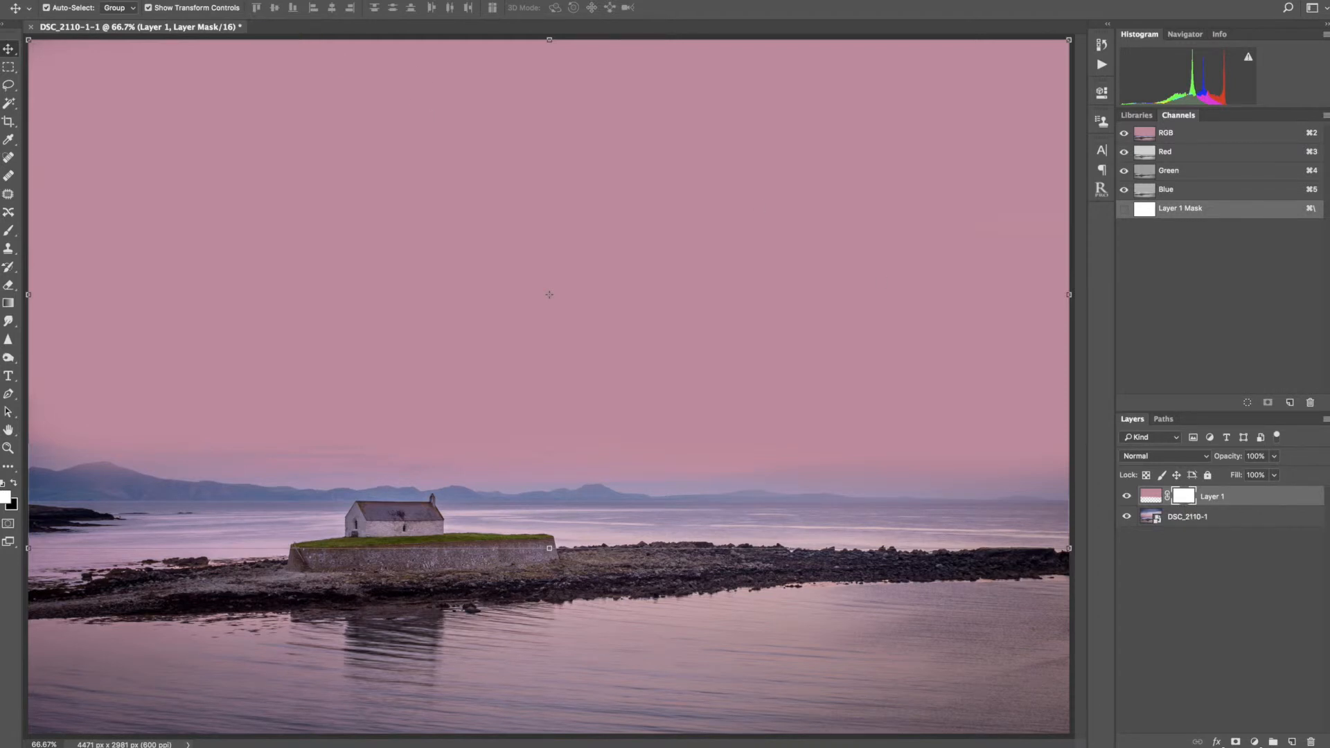
click(0, 0)
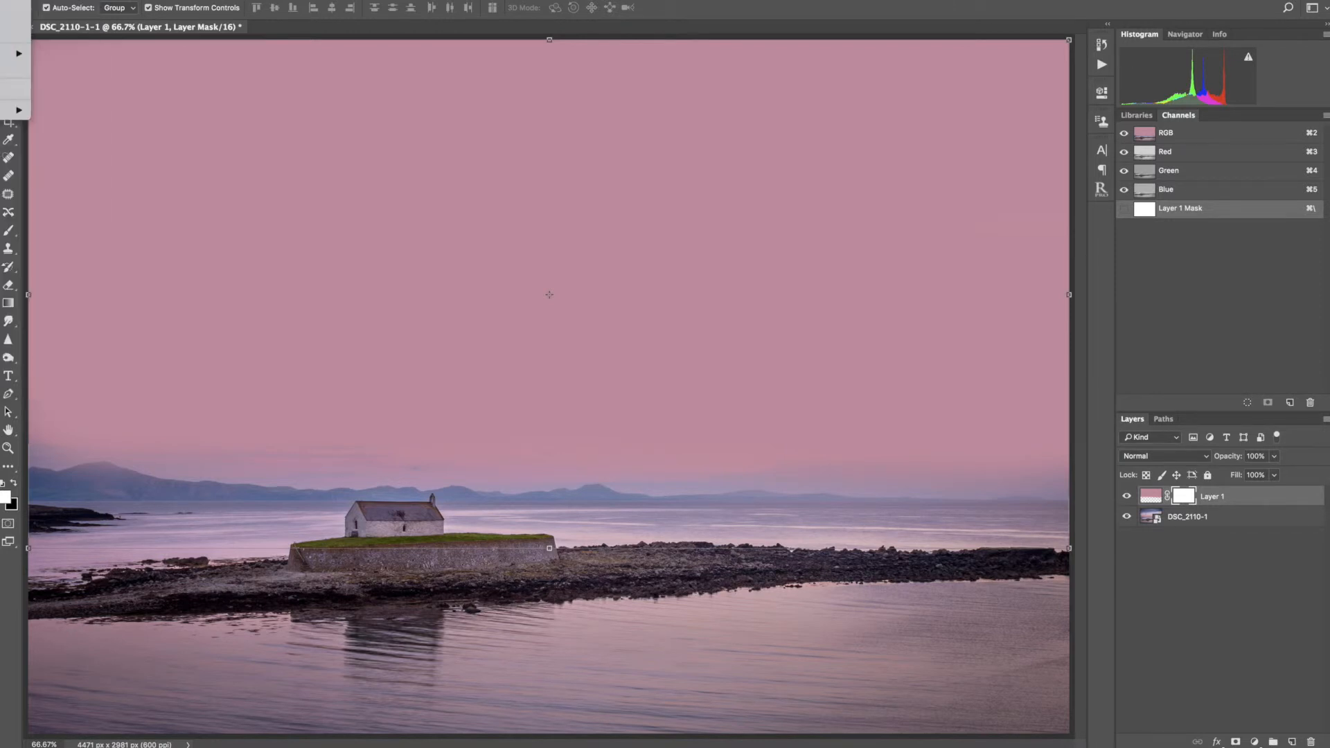
click(13, 19)
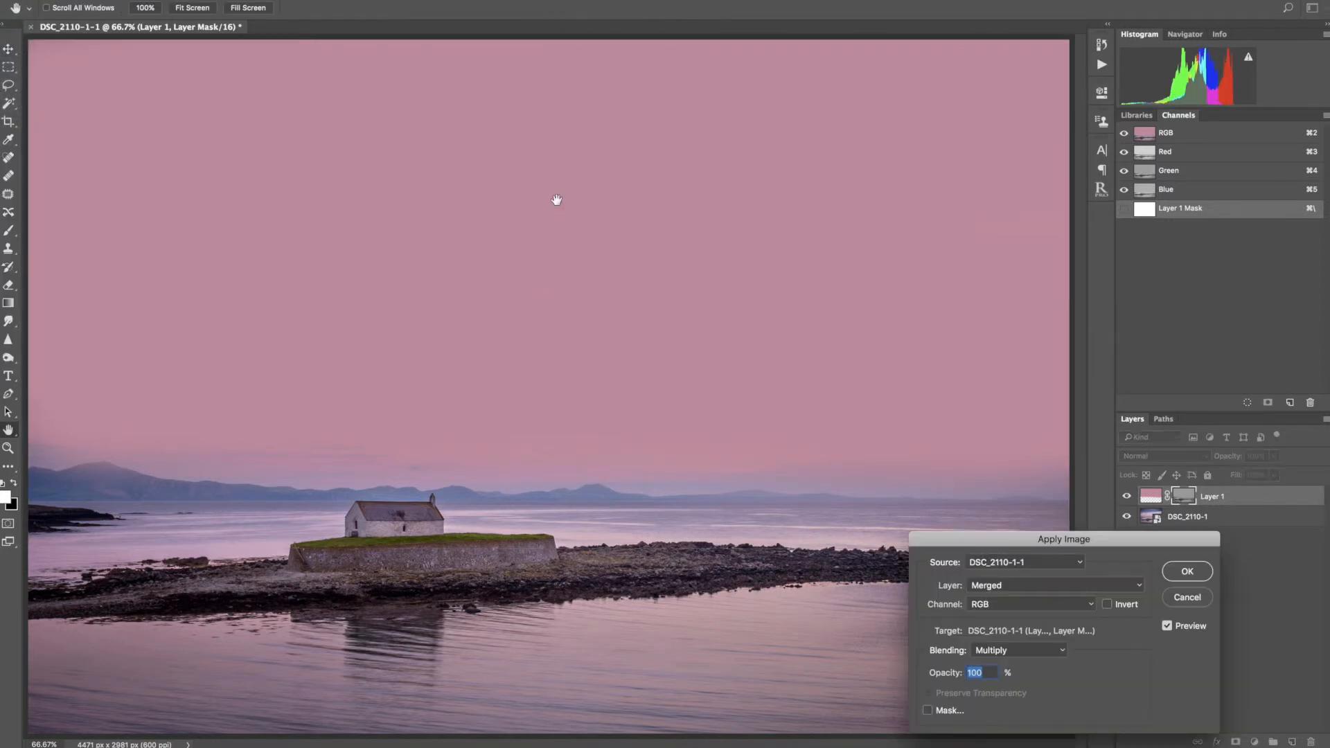
drag(1048, 540, 824, 235)
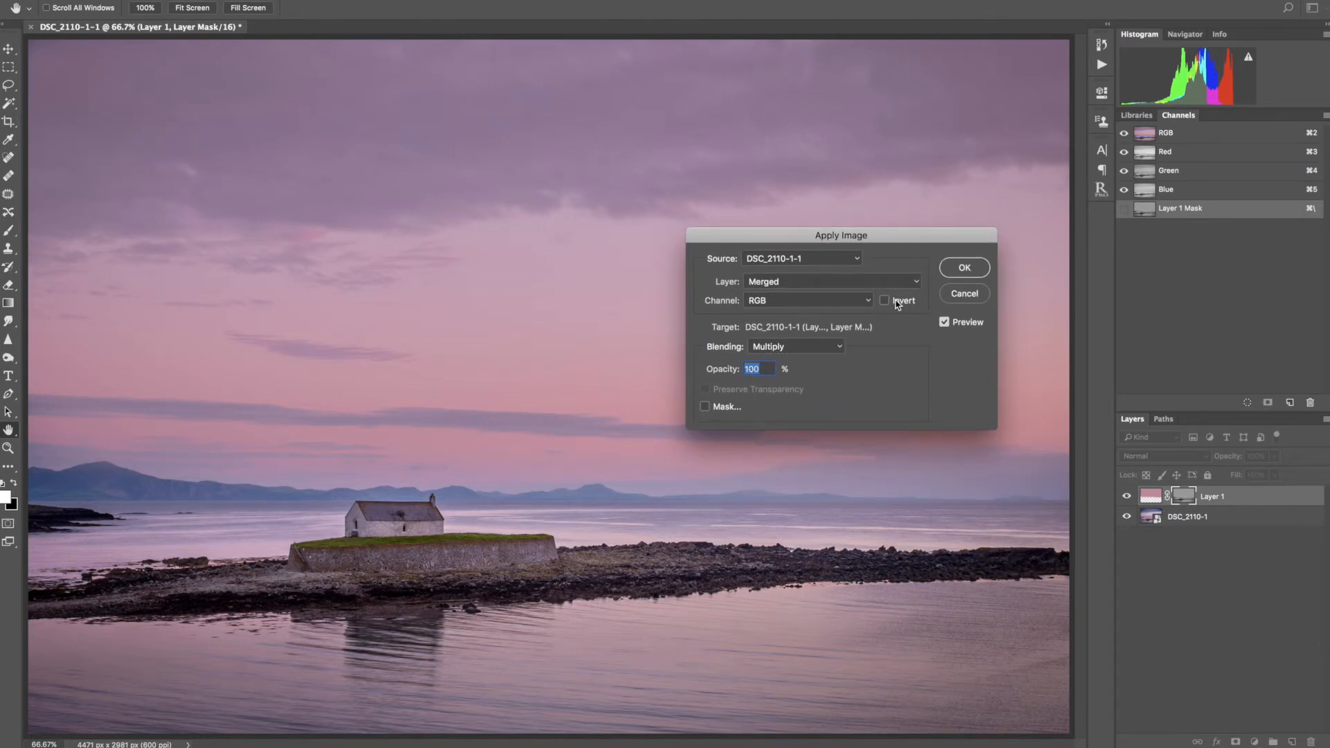
click(964, 268)
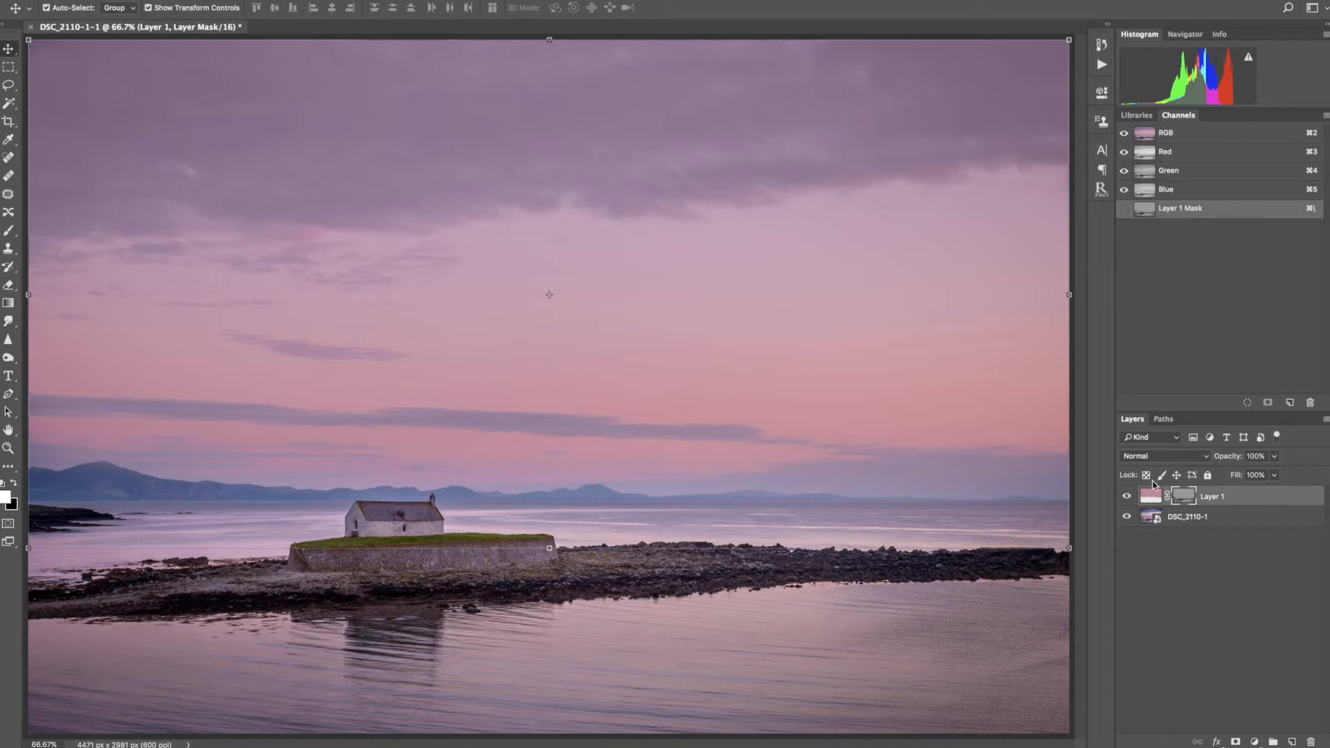
Use Apply Image on the pink layer's mask a second time, and compare the sky with the layer hidden and shown.
click(3, 2)
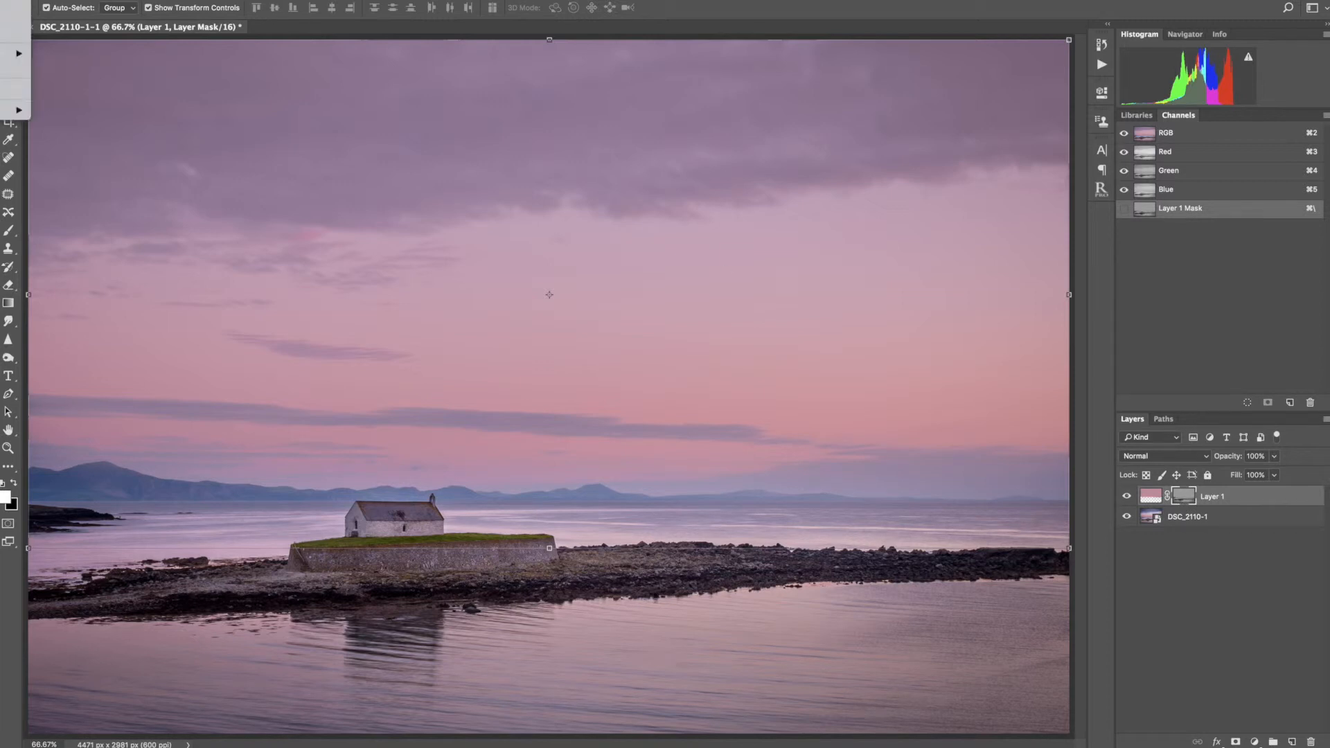
click(3, 20)
click(964, 268)
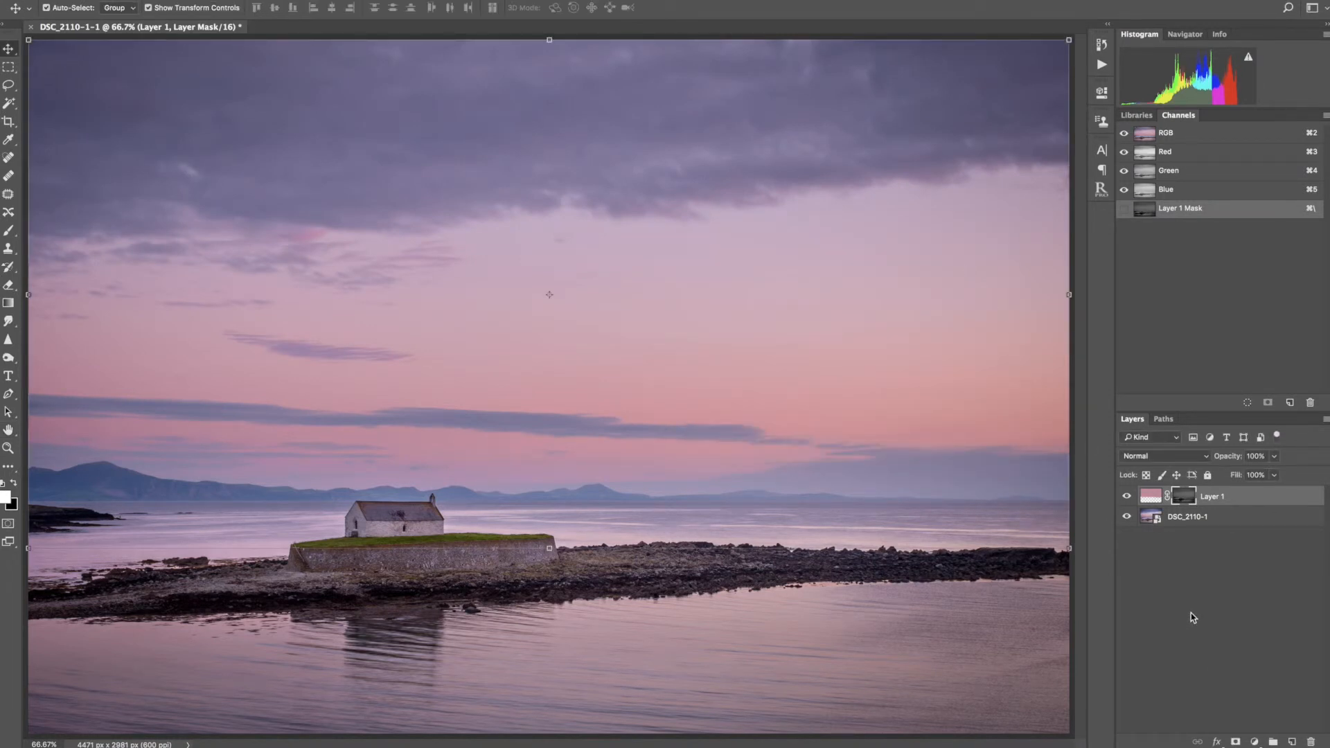
click(1127, 496)
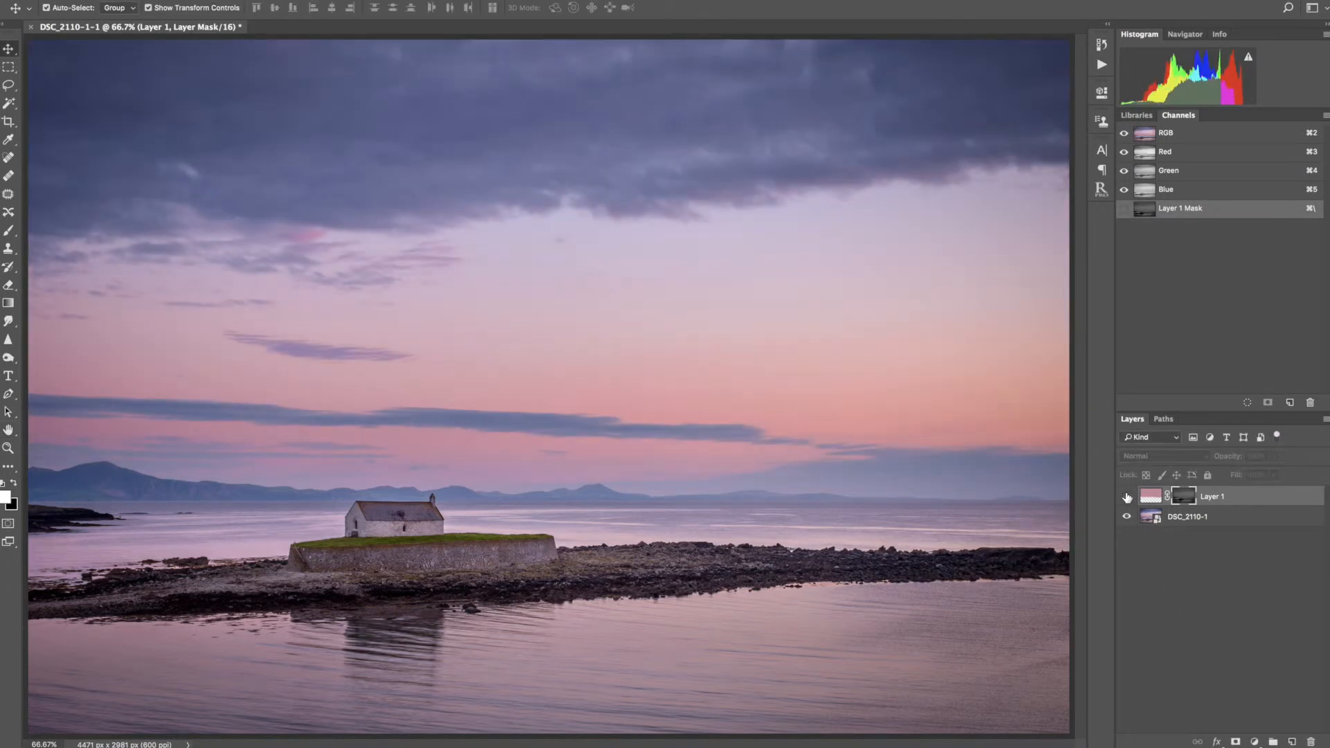
click(1126, 496)
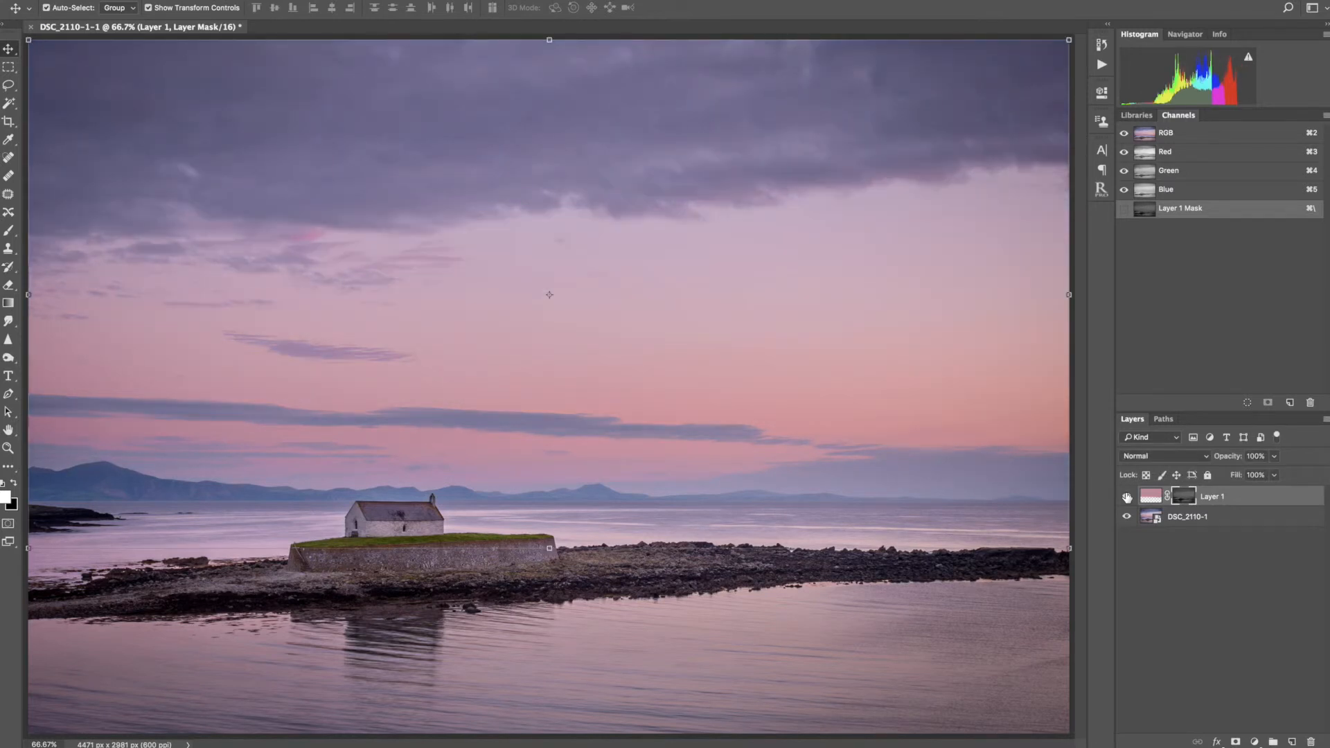
click(1127, 496)
click(1126, 496)
Lower the pink layer's opacity slightly and compare the photo with and without the layer.
click(1273, 457)
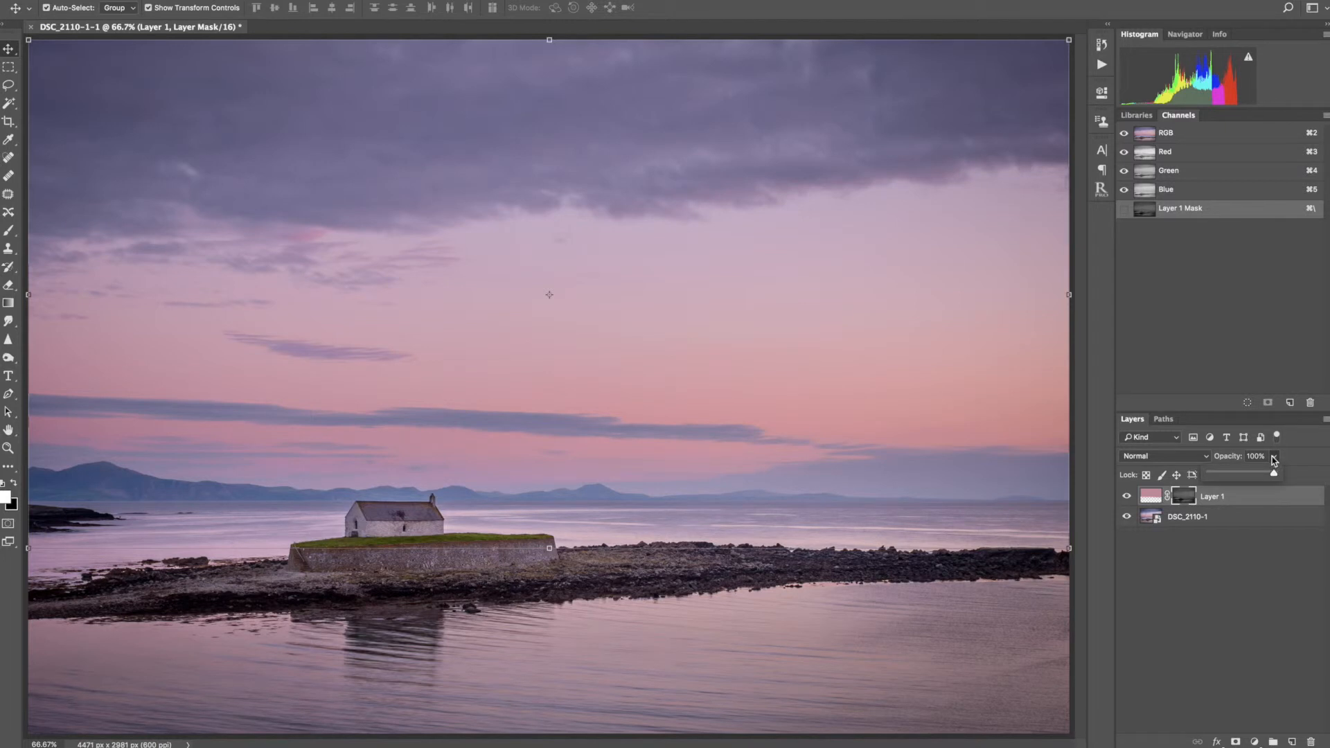
drag(1275, 475, 1255, 477)
click(1224, 601)
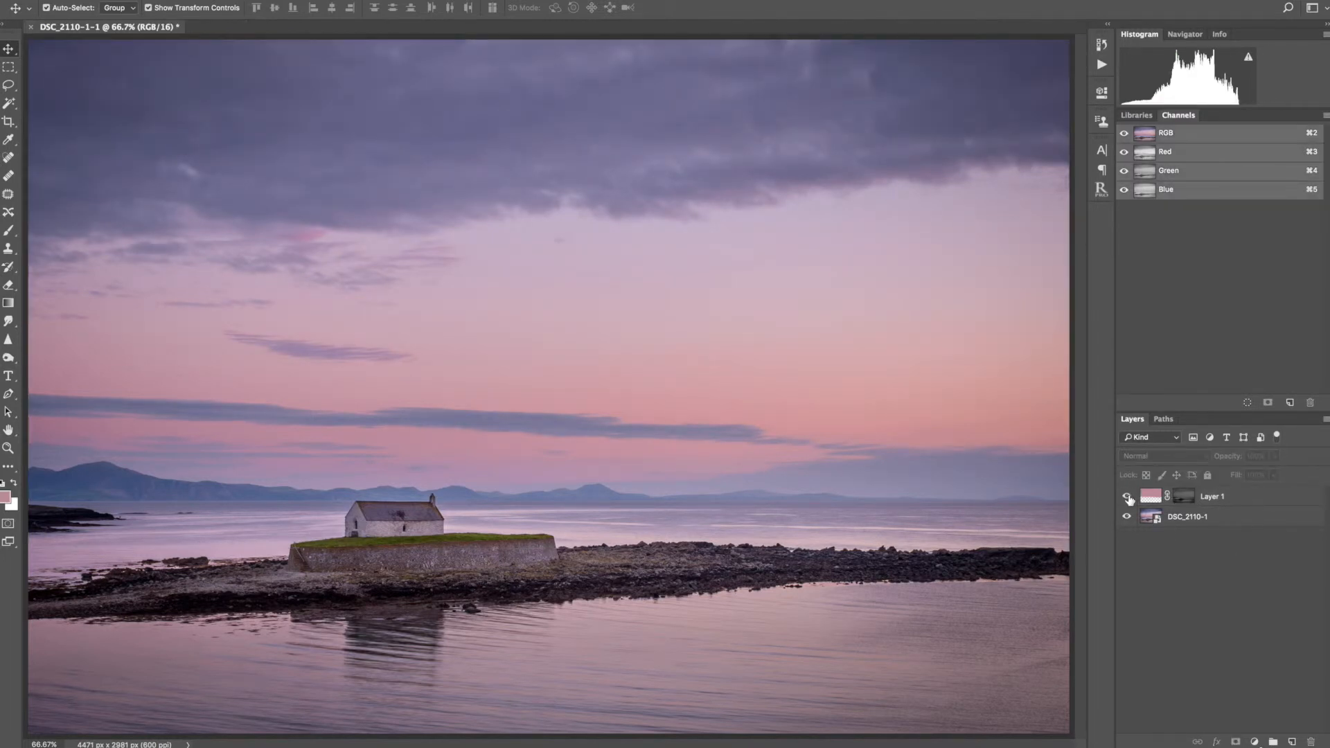
click(1127, 497)
click(1127, 497)
Duplicate the DSC_2110-1 photo layer and move the copy above the pink layer.
click(1246, 519)
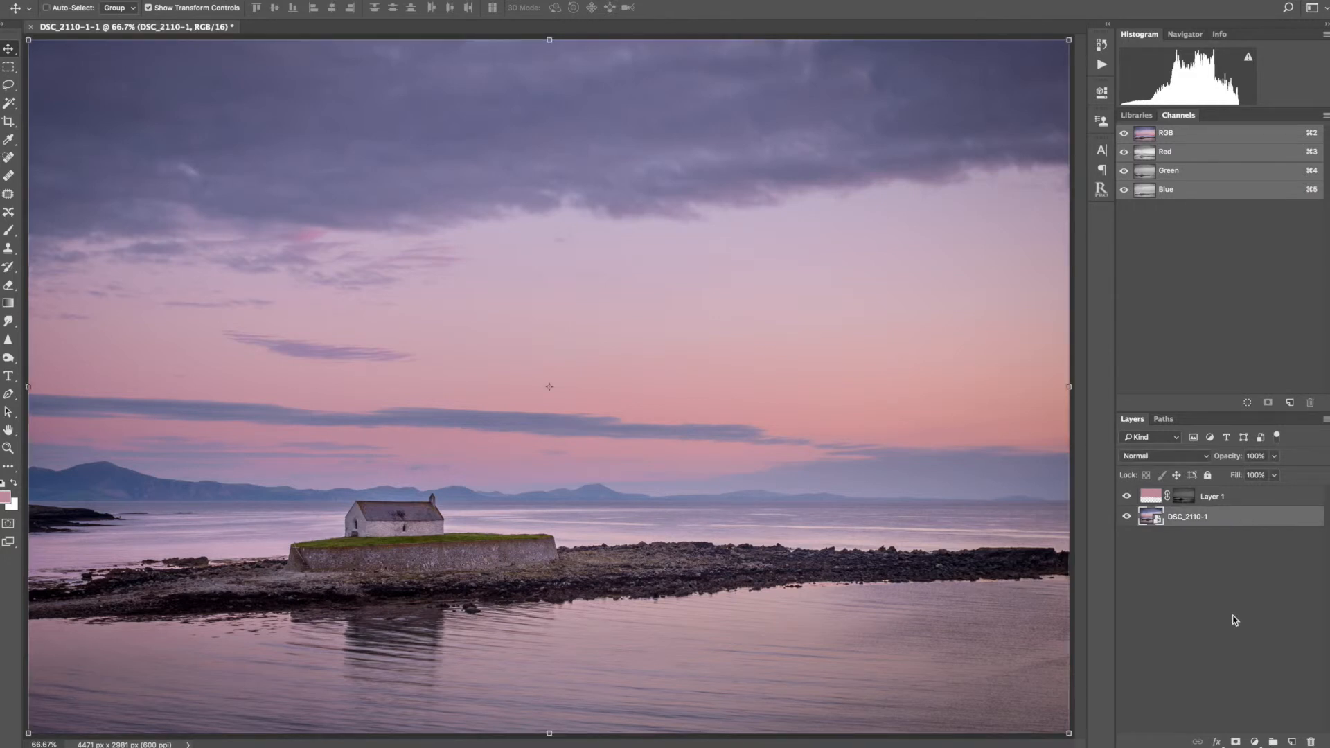
key(super+j)
drag(1243, 519, 1244, 494)
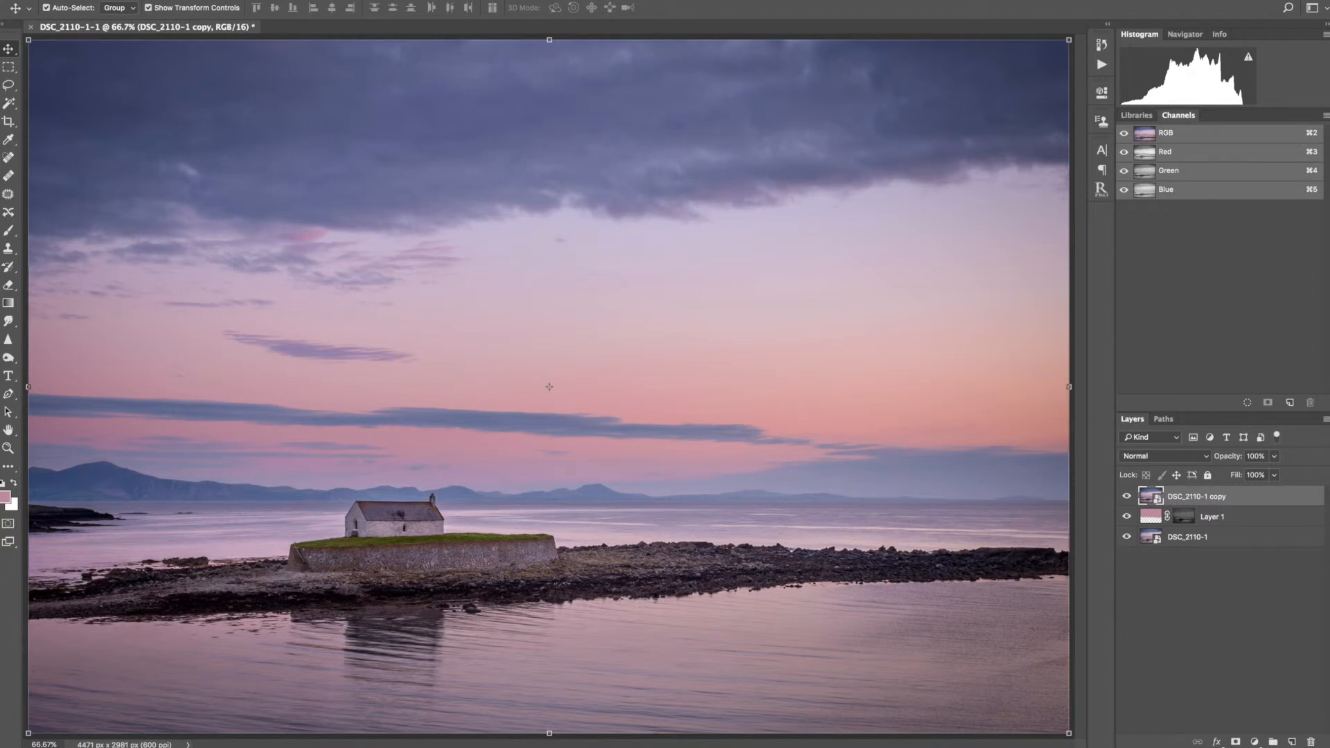
Try a Black & White adjustment with the Default preset on the duplicated Smart Object layer.
click(0, 0)
mouse_move(0, 0)
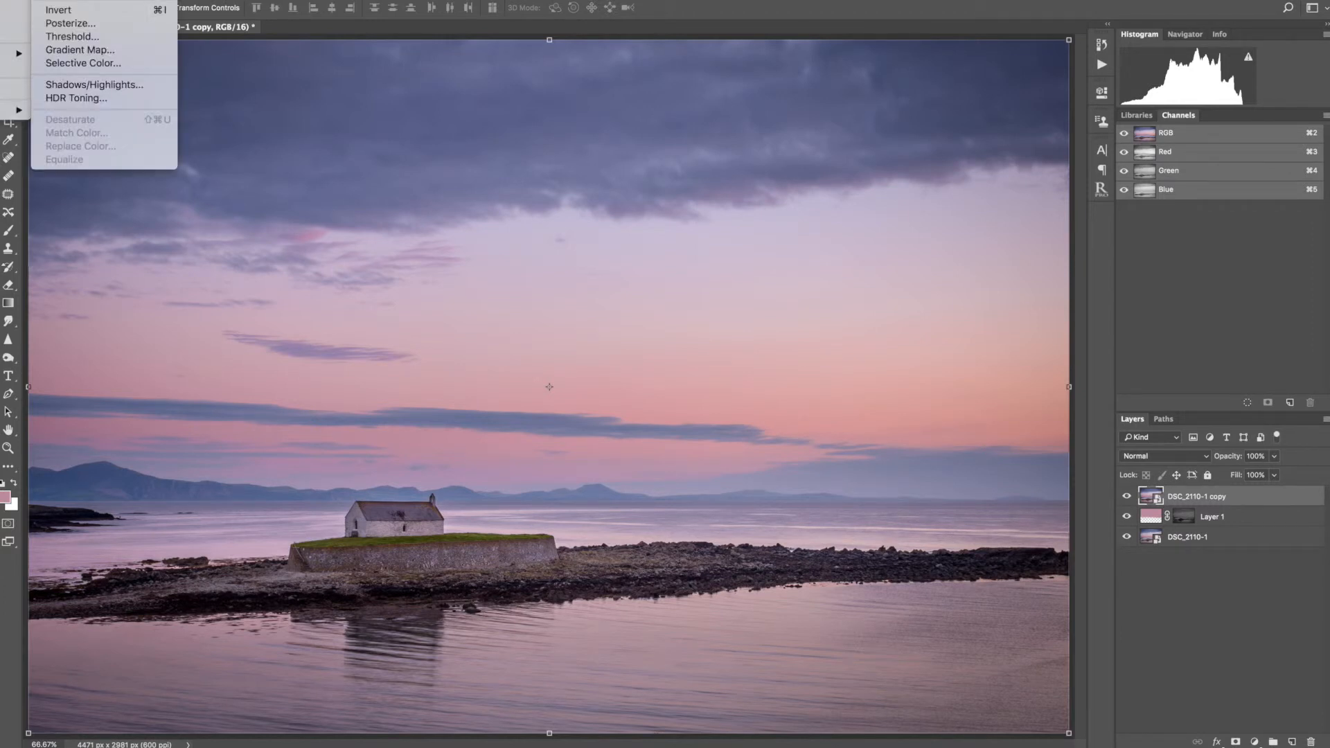
click(76, 0)
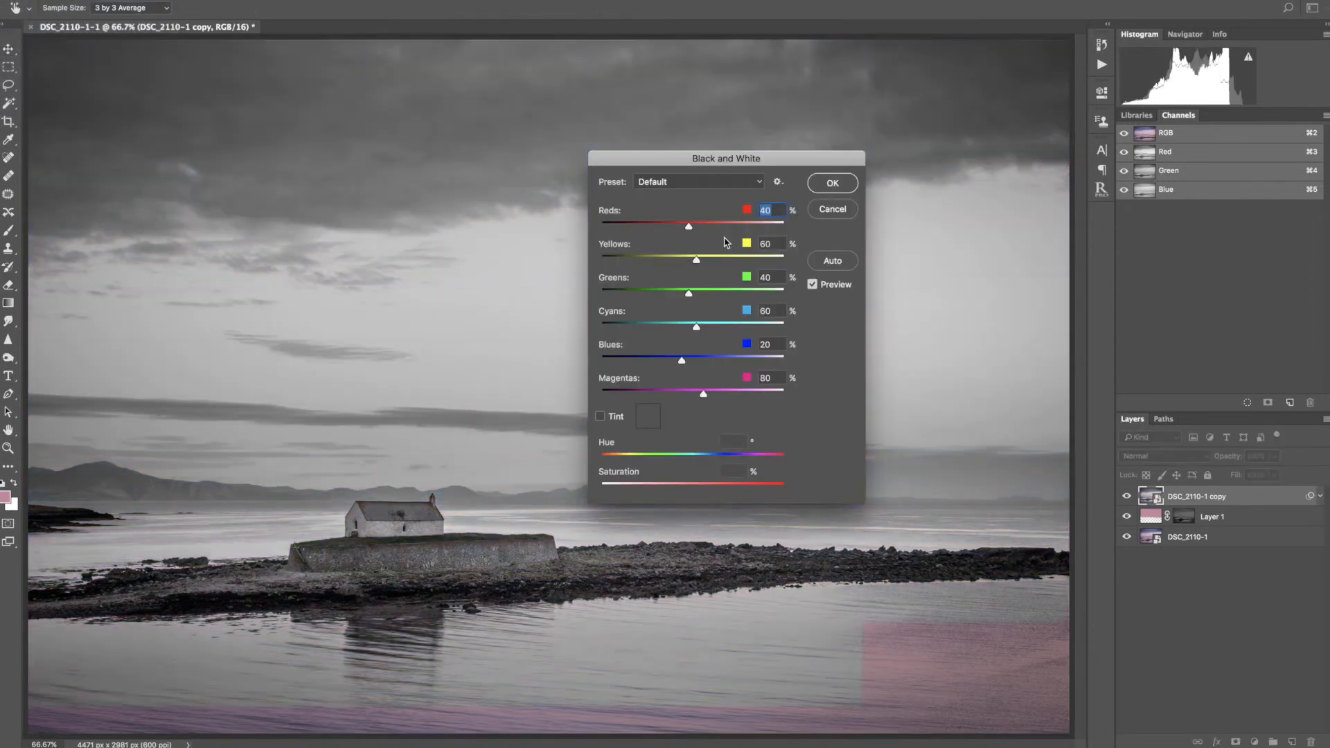
click(833, 184)
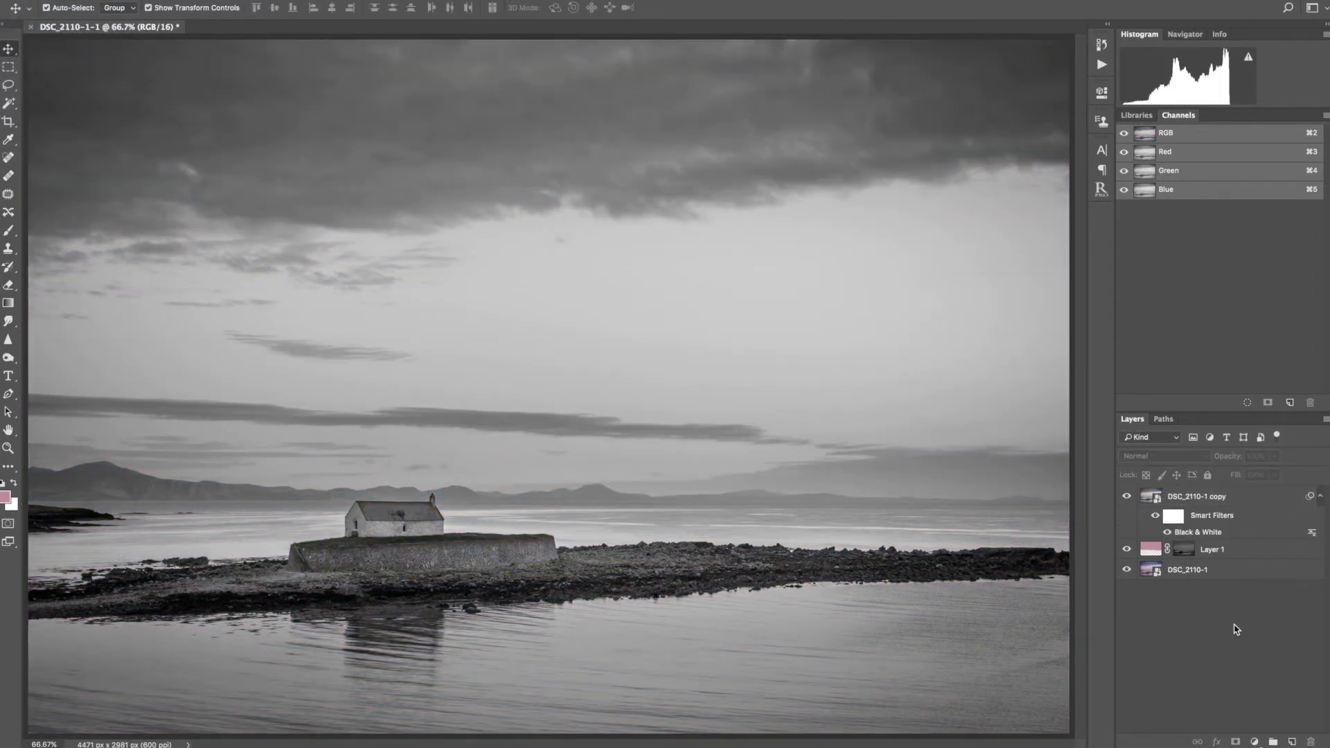
click(1319, 497)
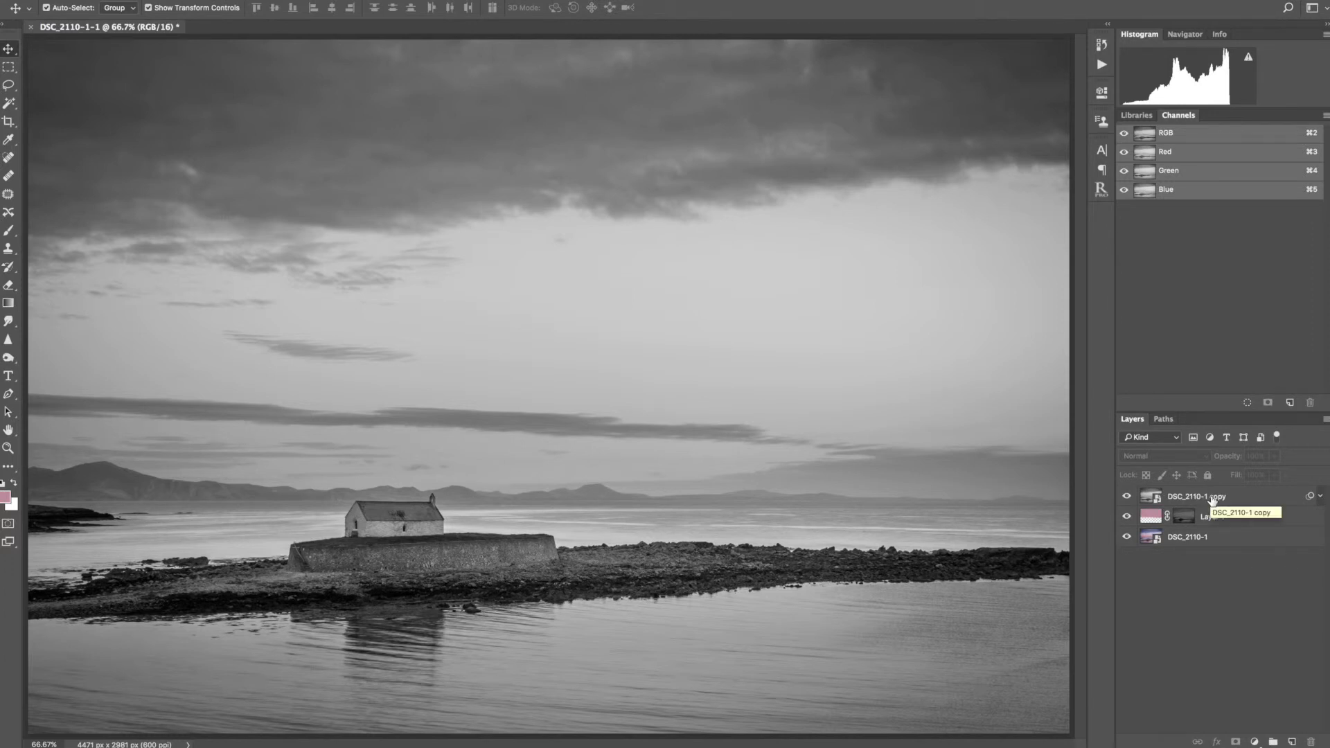
key(super+z)
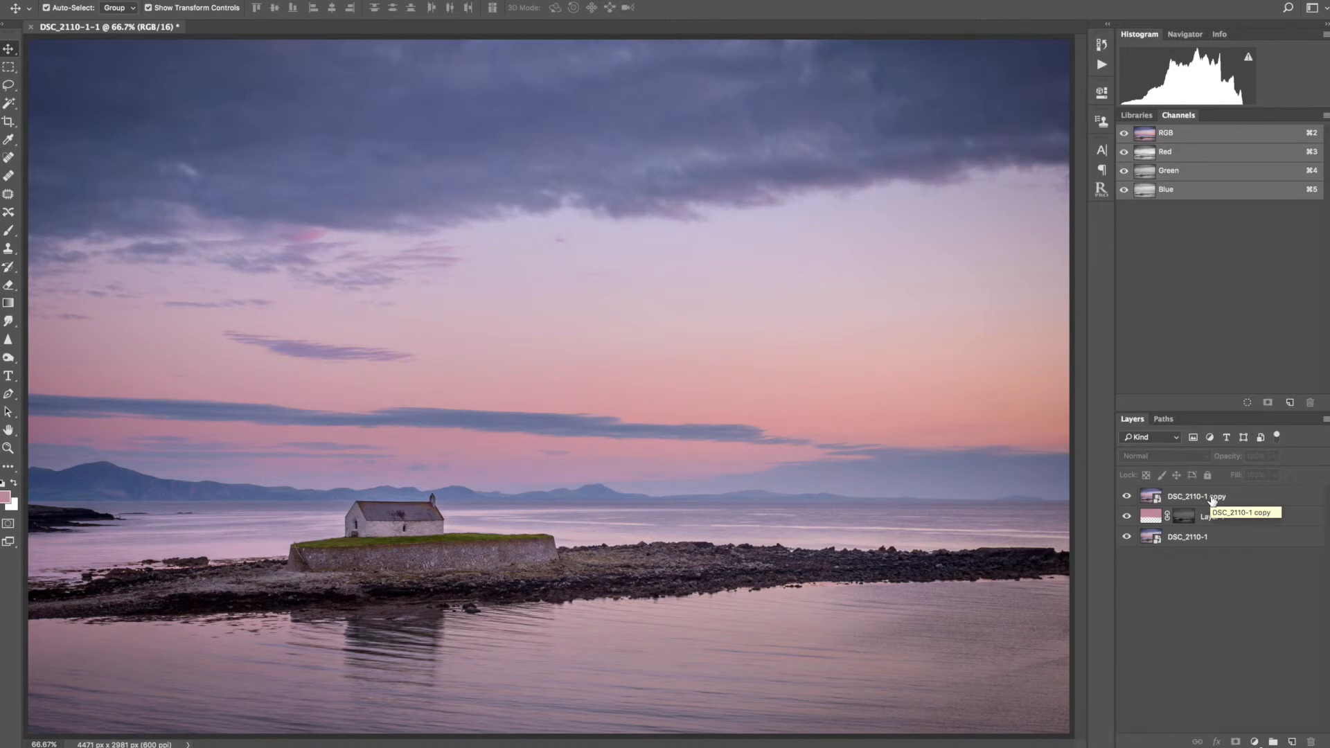
Rasterize the duplicated photo layer and convert it to black and white with the Default preset.
right_click(1212, 500)
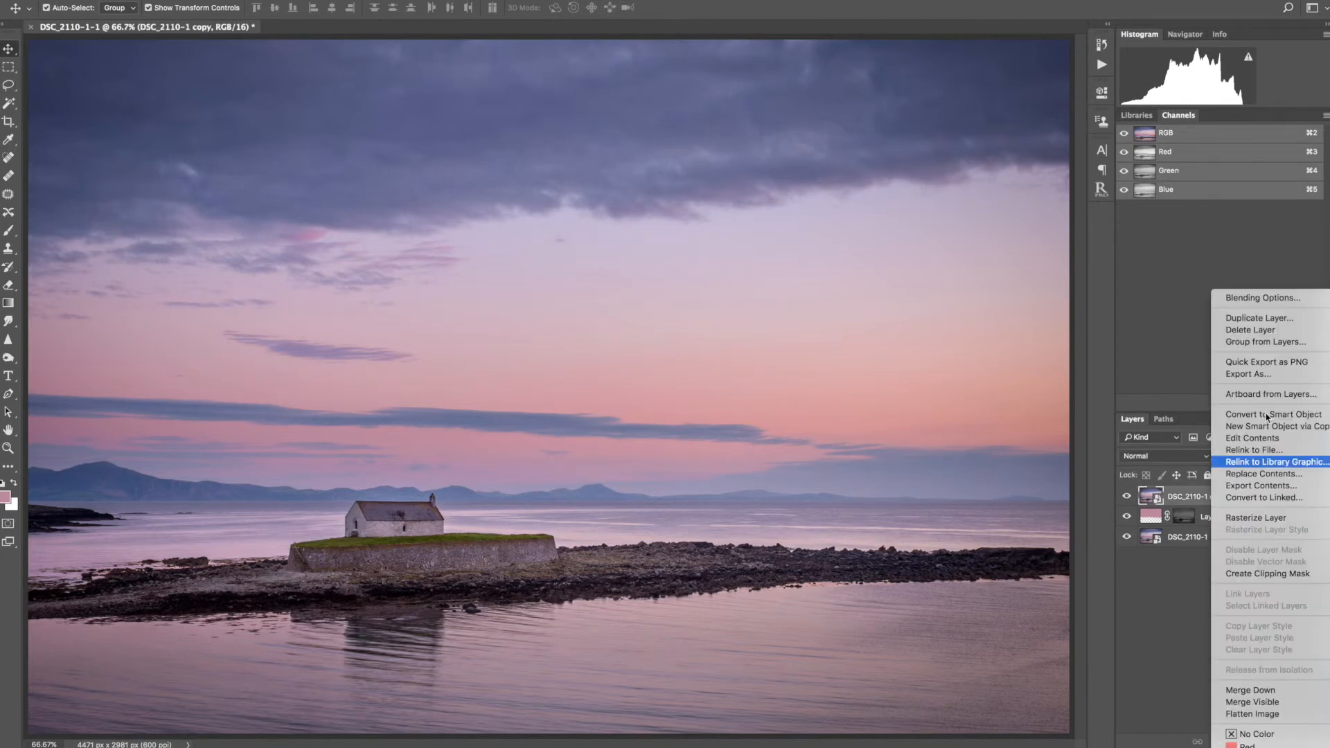
click(1256, 518)
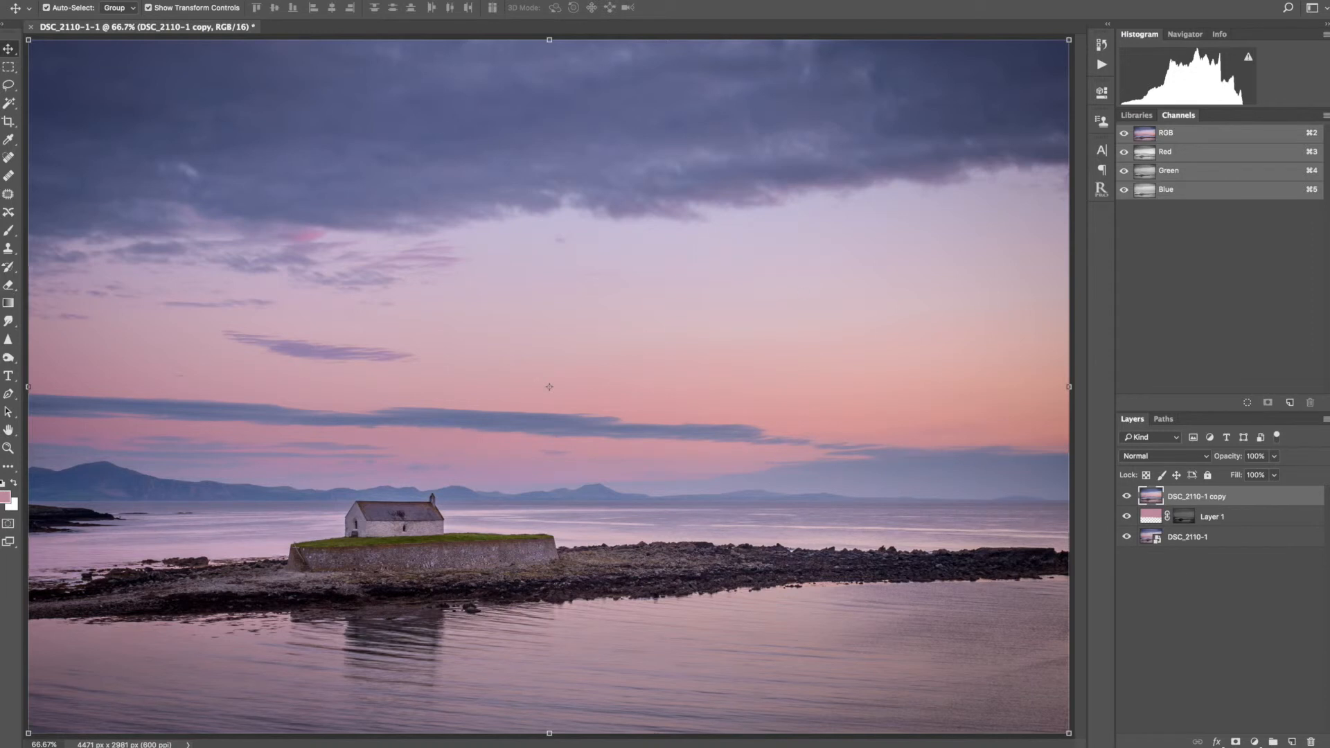
click(0, 0)
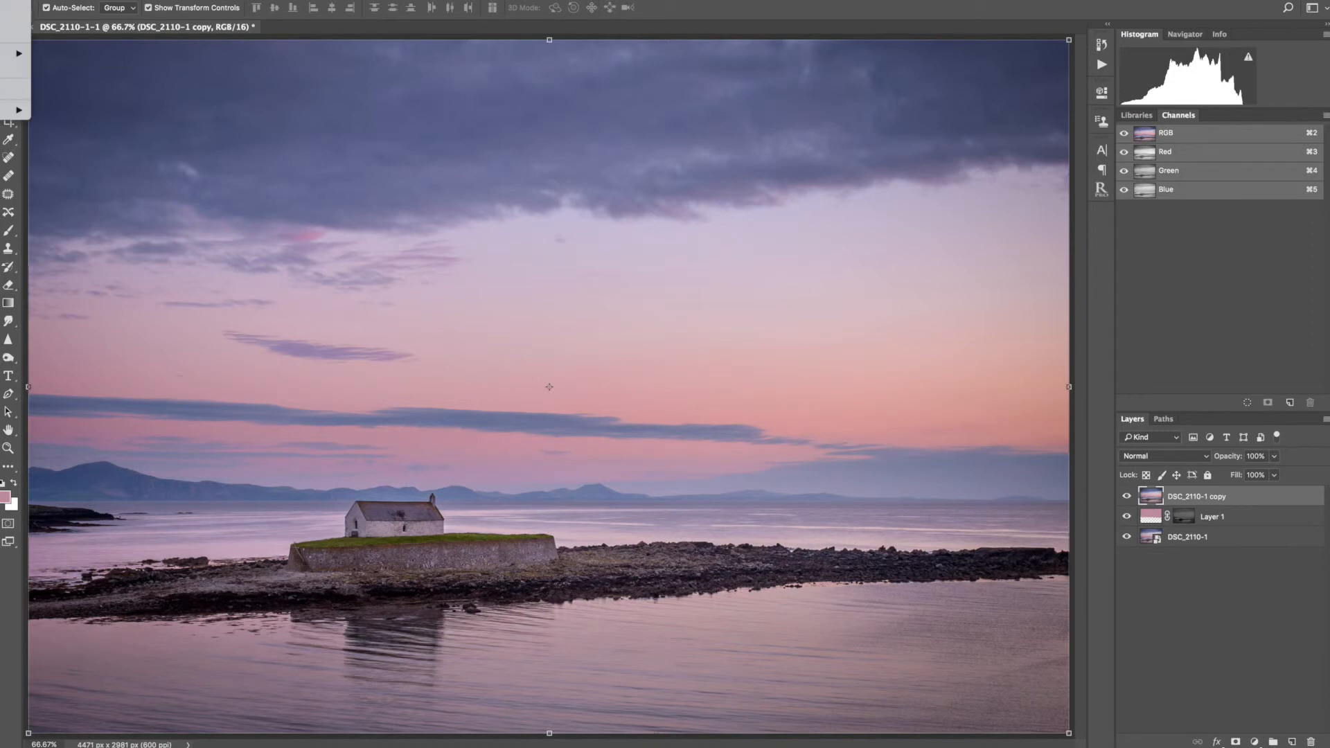
mouse_move(0, 0)
click(77, 0)
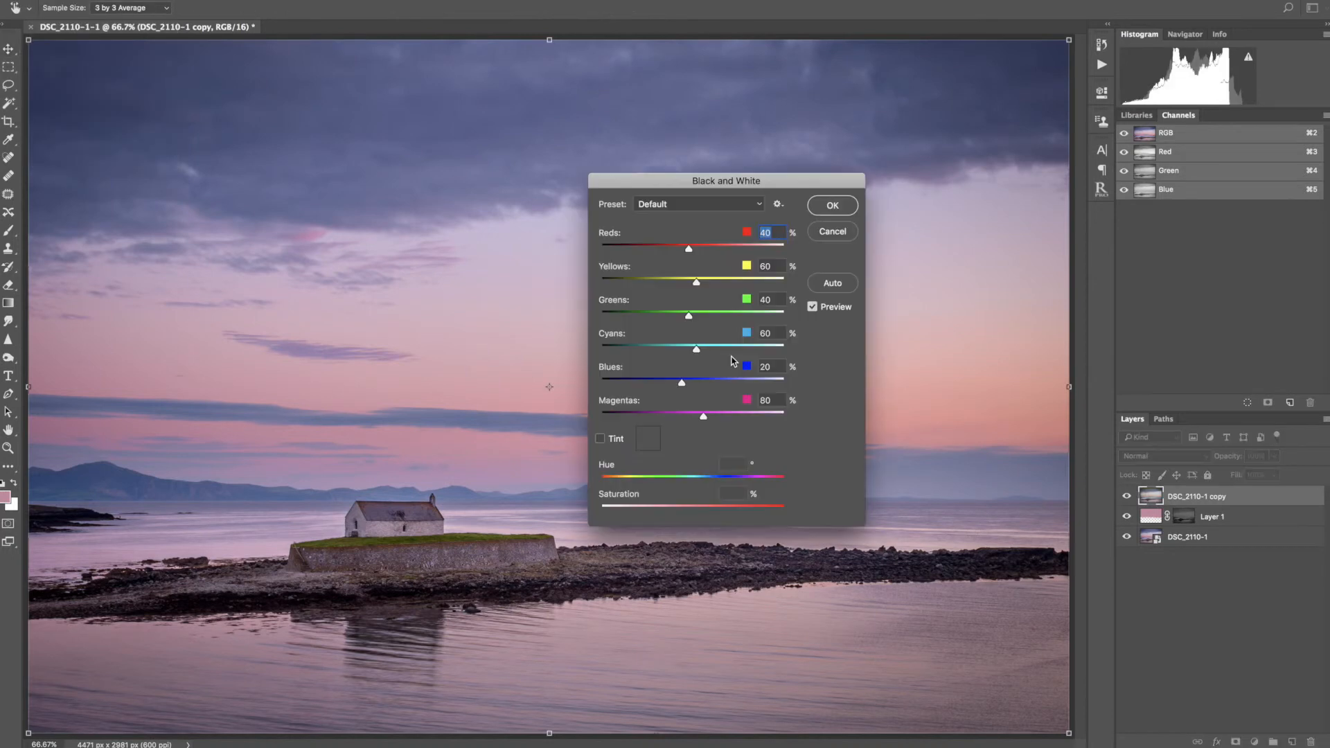
click(832, 207)
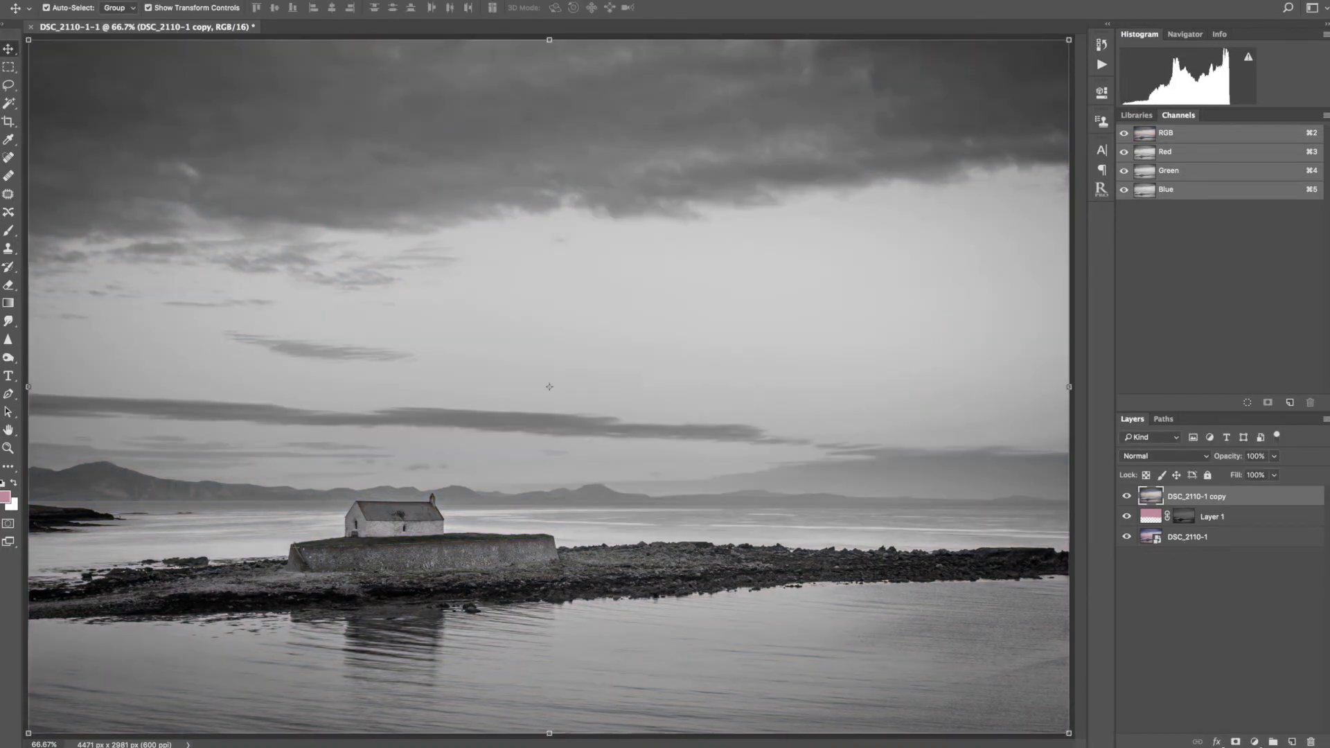
Apply a High Pass filter with a 2.0 pixel radius to the black-and-white layer.
click(63, 0)
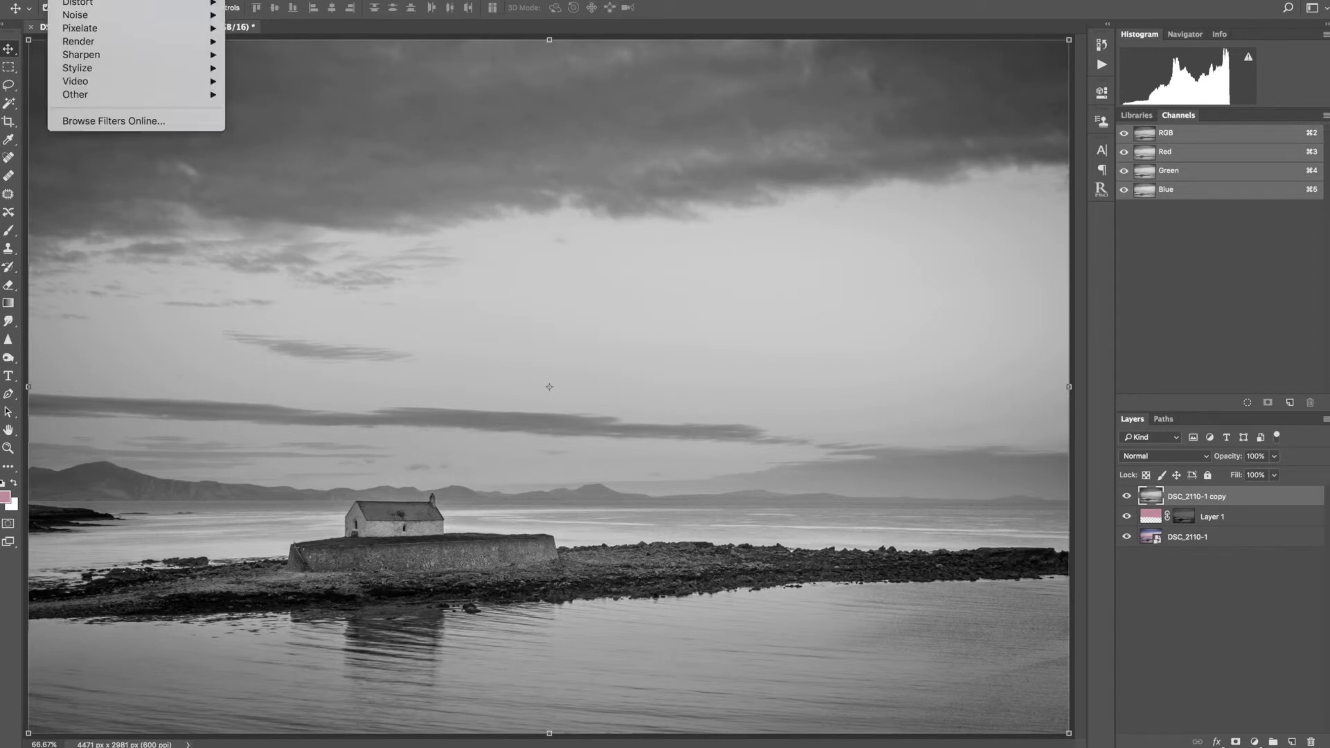
mouse_move(173, 56)
mouse_move(167, 94)
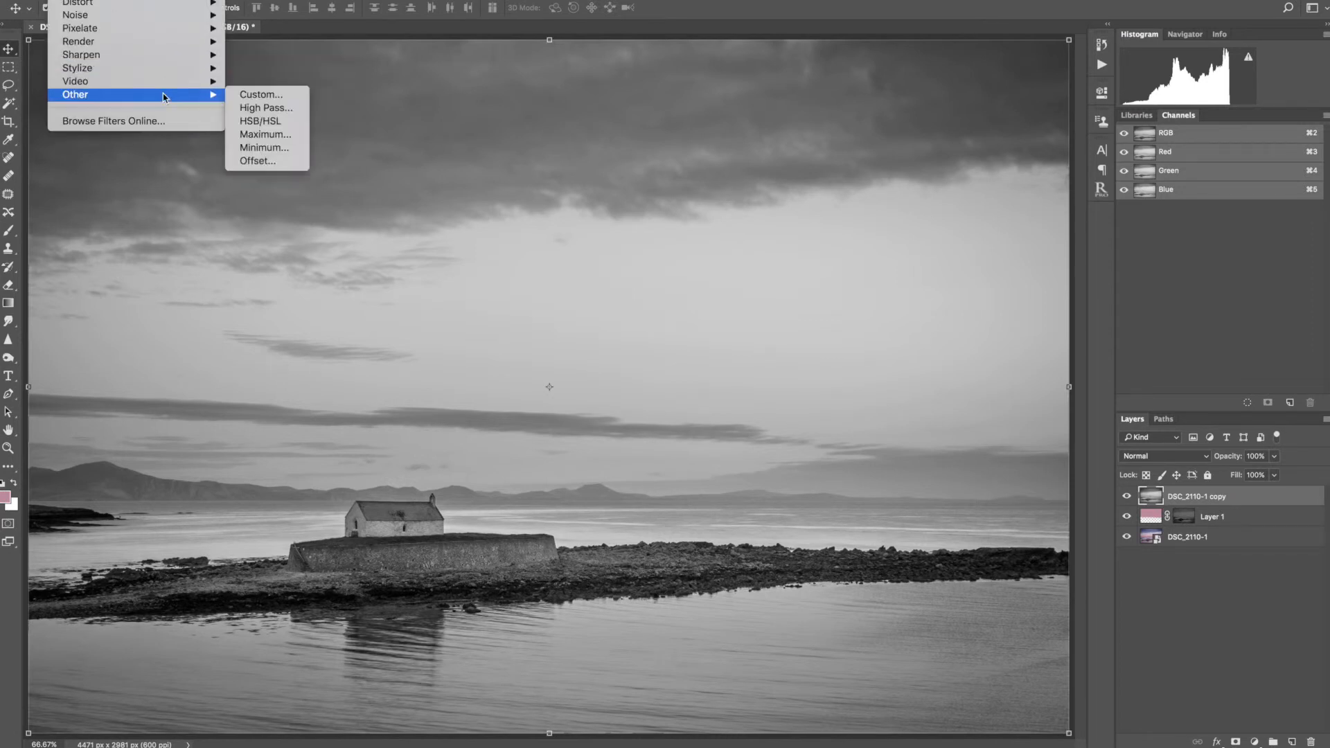
click(257, 107)
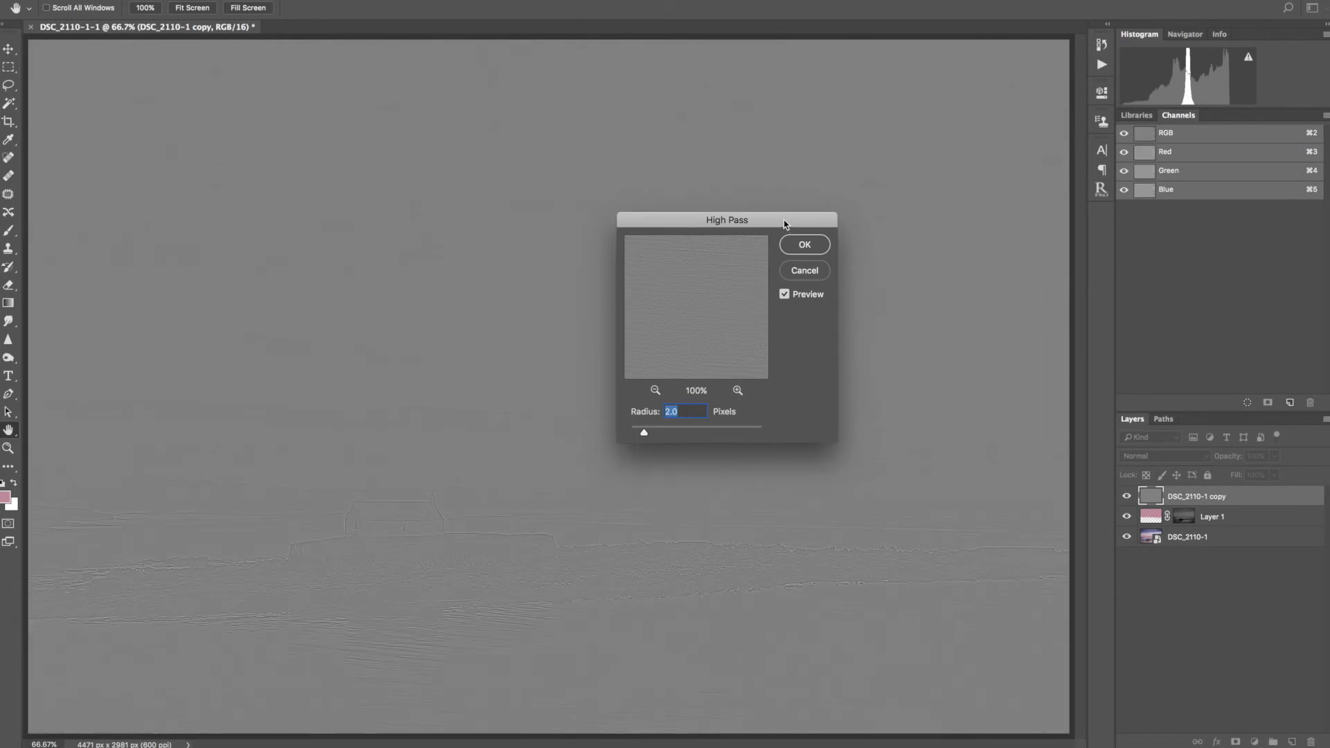
drag(787, 225, 971, 131)
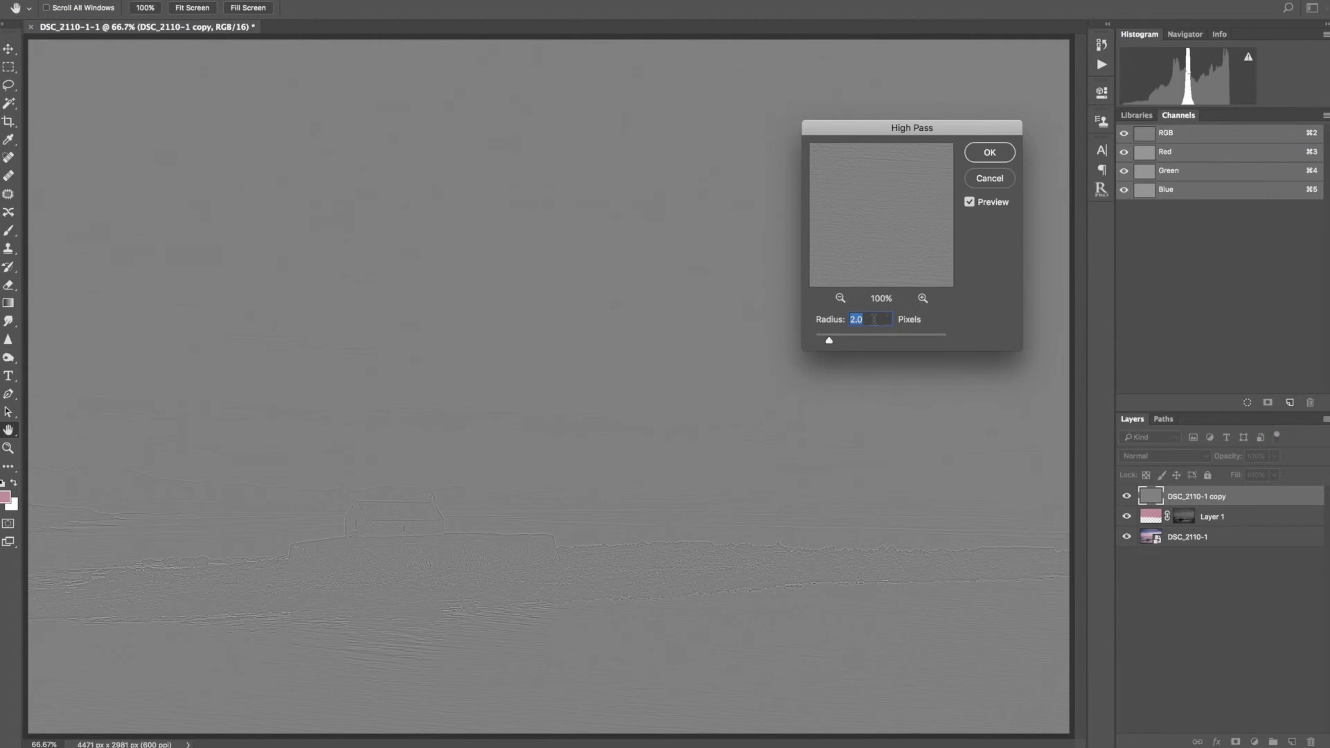
click(989, 152)
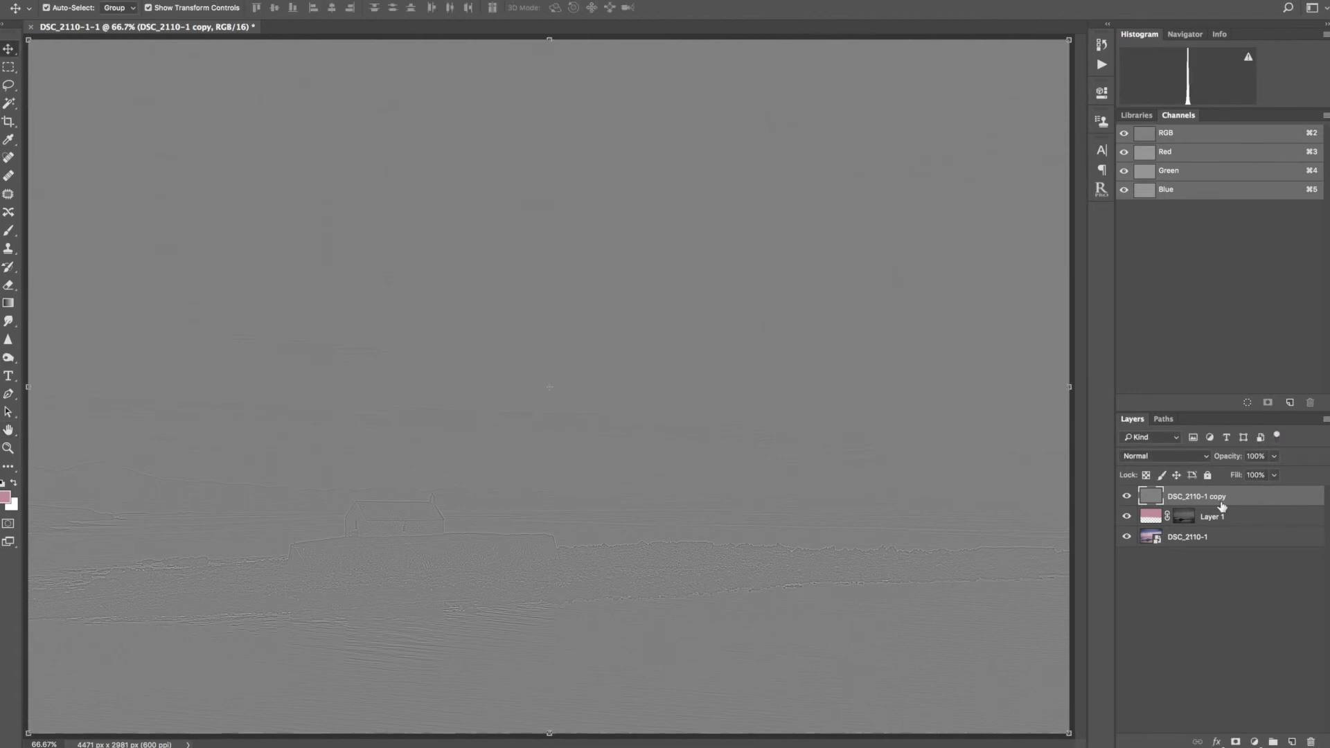
Set the High Pass layer's blend mode to Overlay, compare the sharpening with the layer hidden and shown, and deselect the layer.
click(1172, 457)
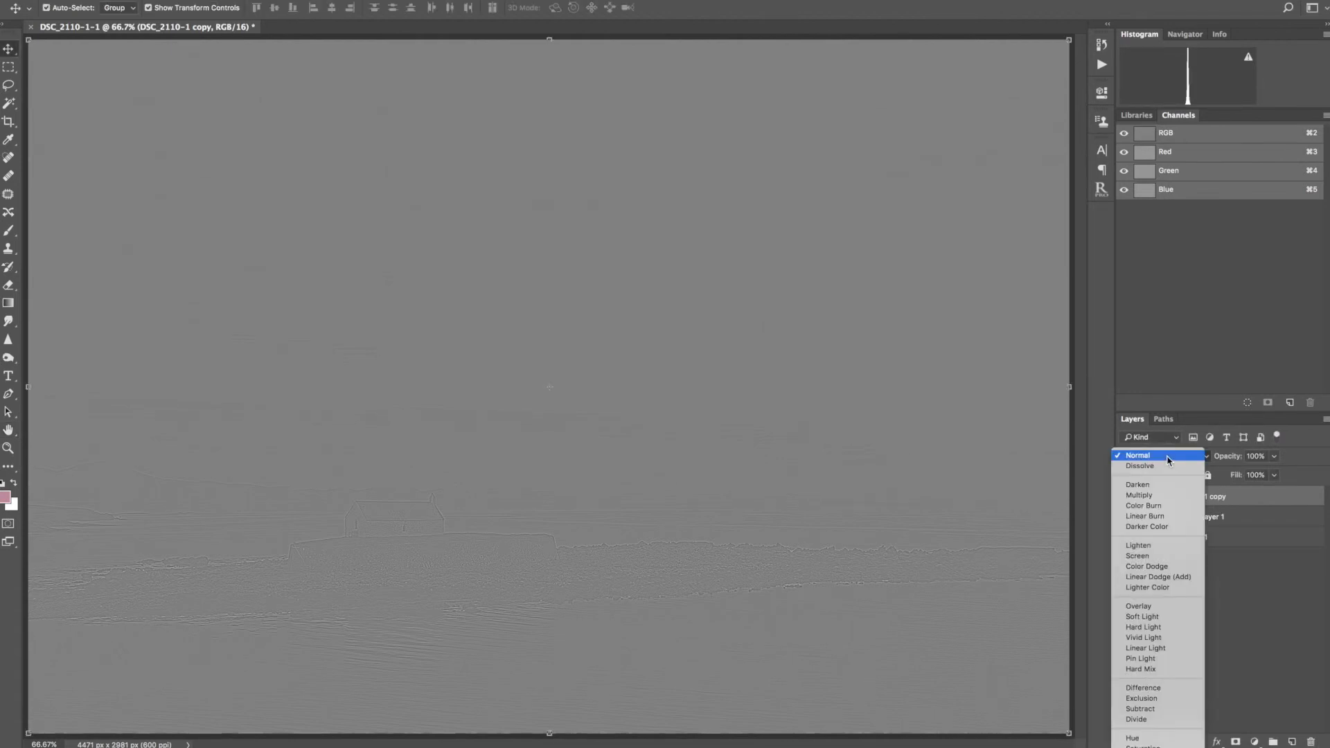
click(1143, 606)
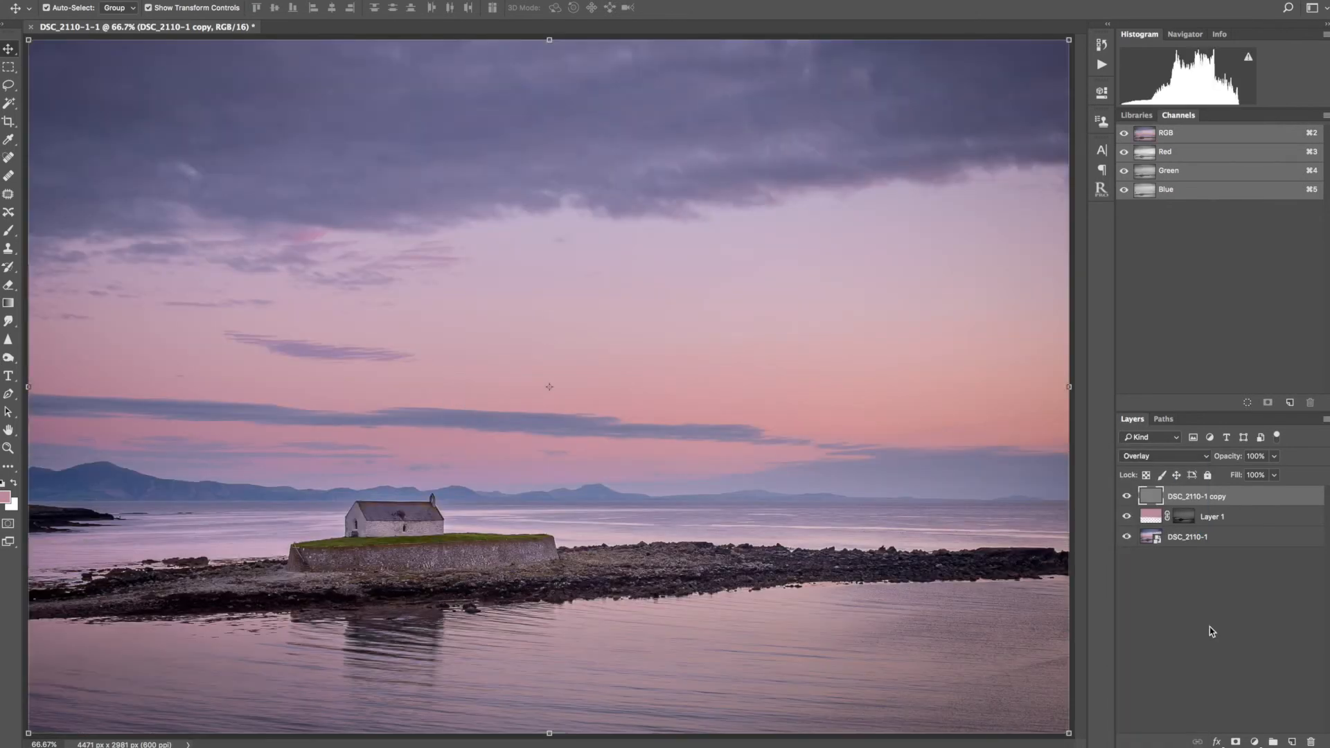
click(1126, 497)
click(1126, 498)
click(1126, 498)
click(1126, 498)
click(1185, 700)
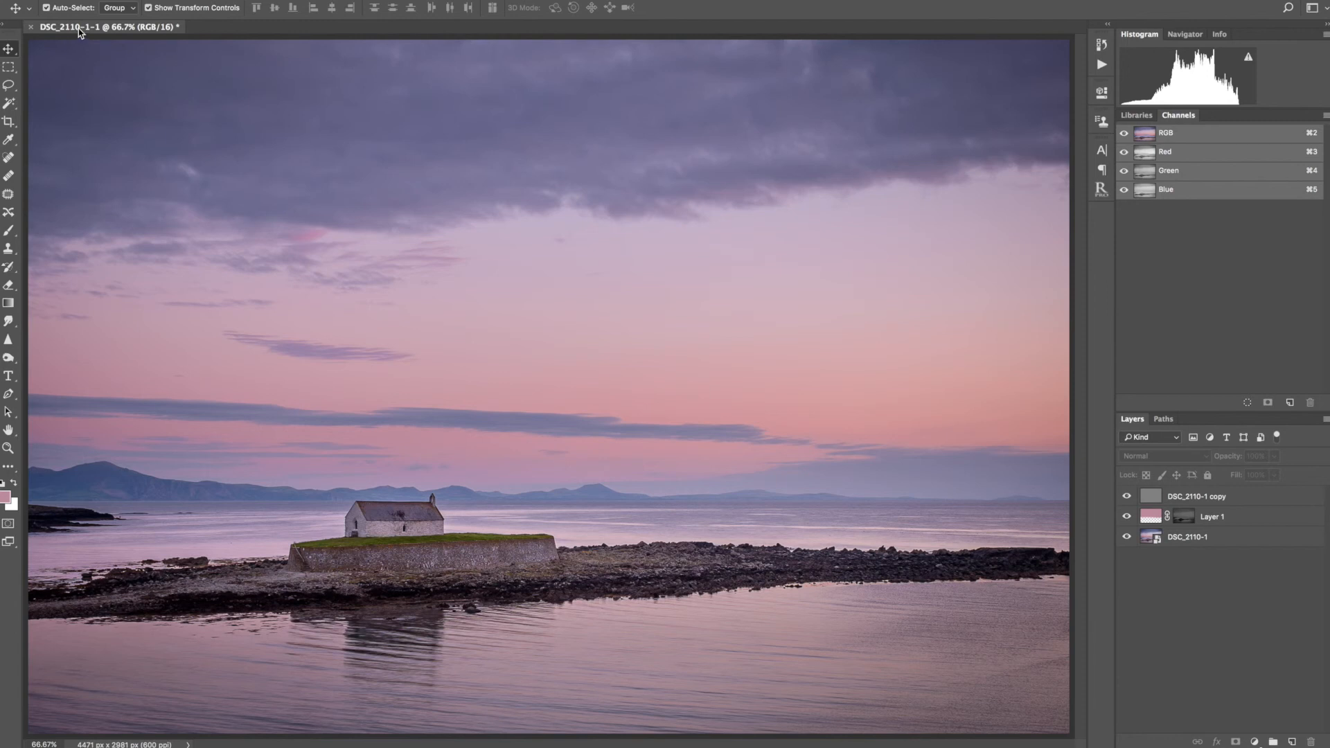
Save the edited document, switch to Lightroom, and compare DSC_2110-1-Edit.tif with DSC_2110-1.dng in the Library grid.
key(super+s)
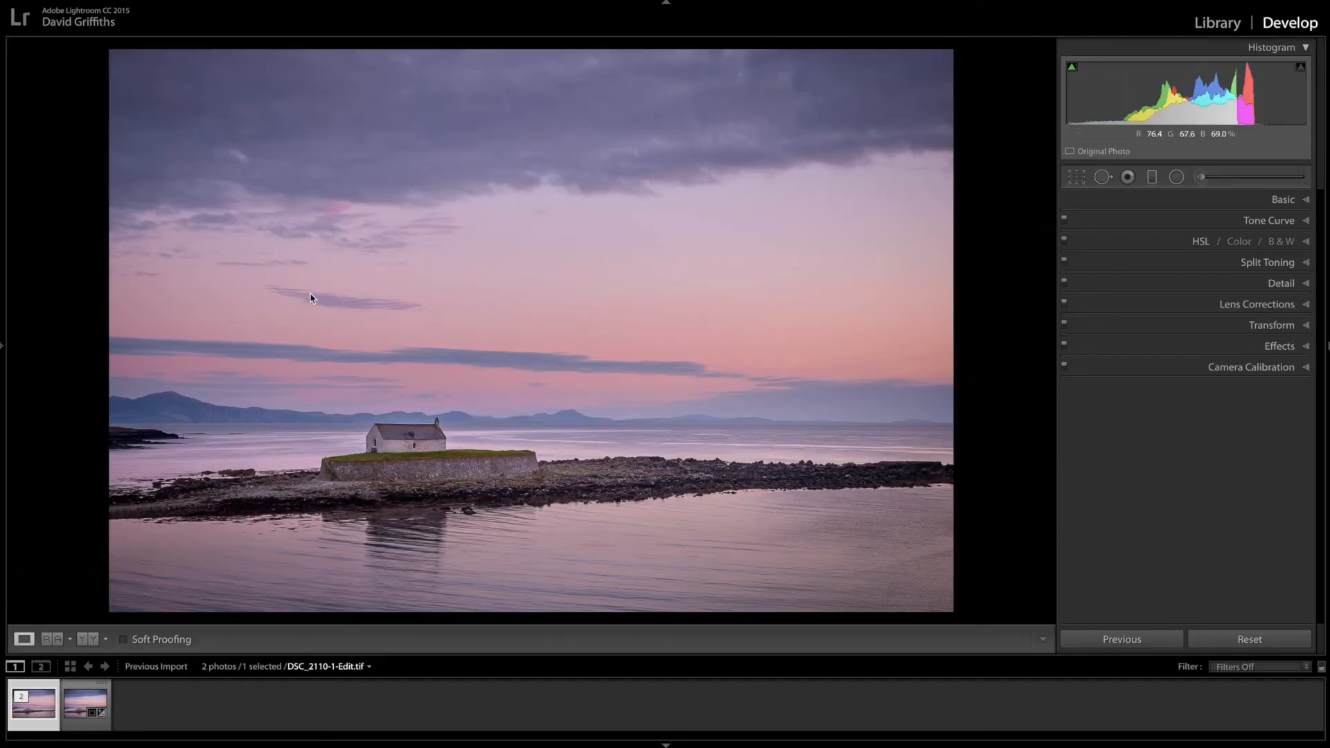
click(1227, 26)
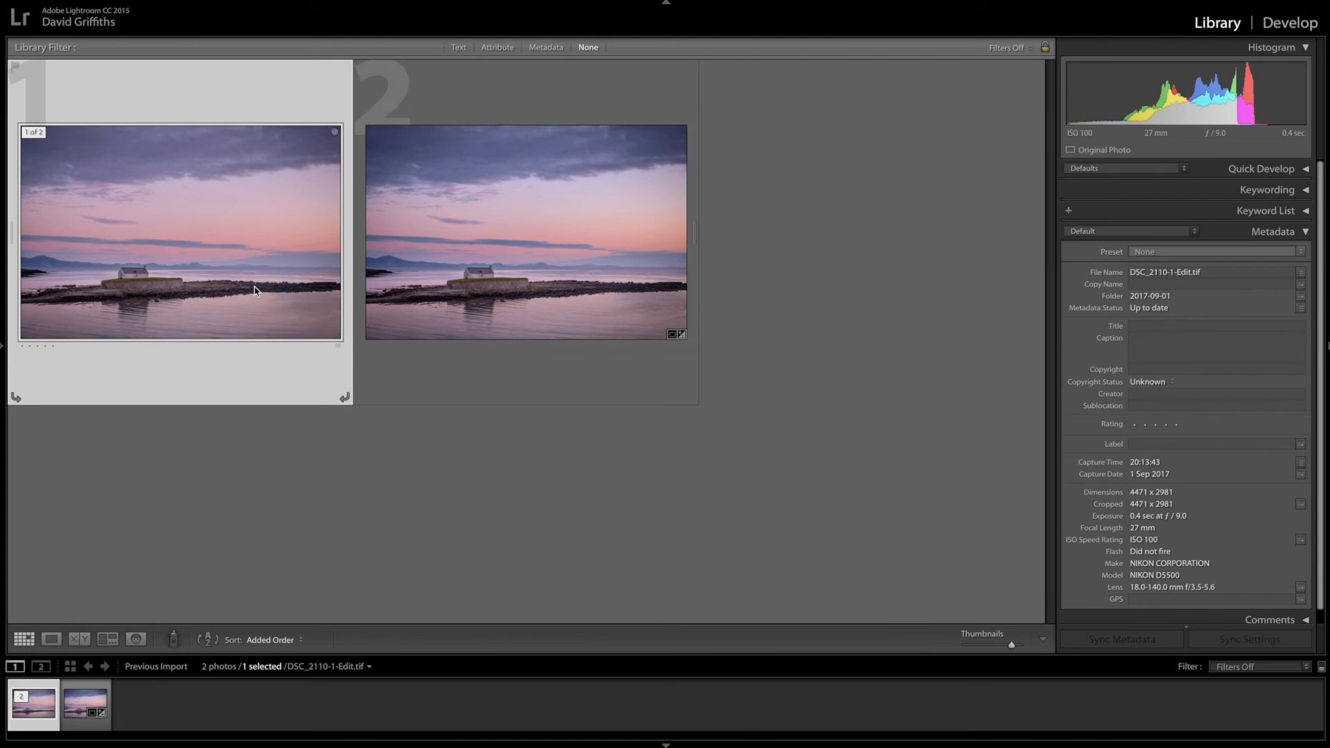
click(496, 279)
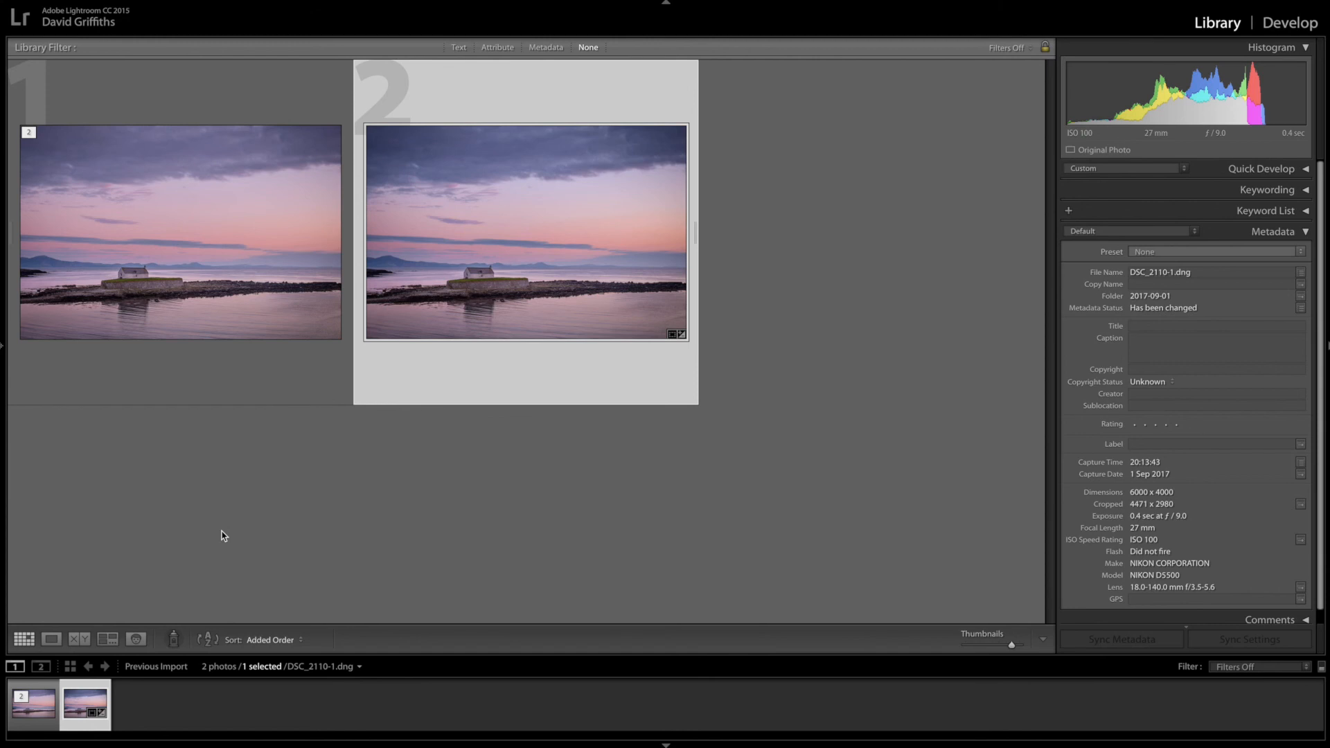
click(243, 250)
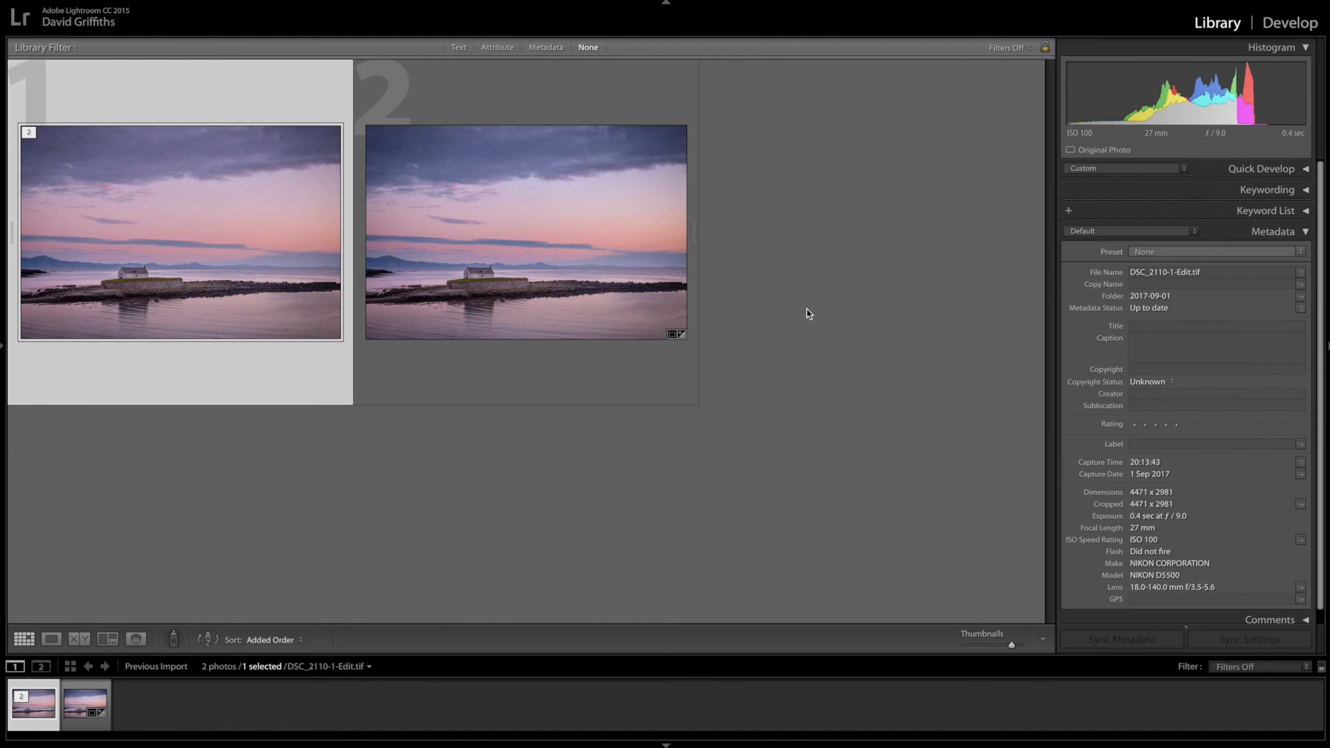